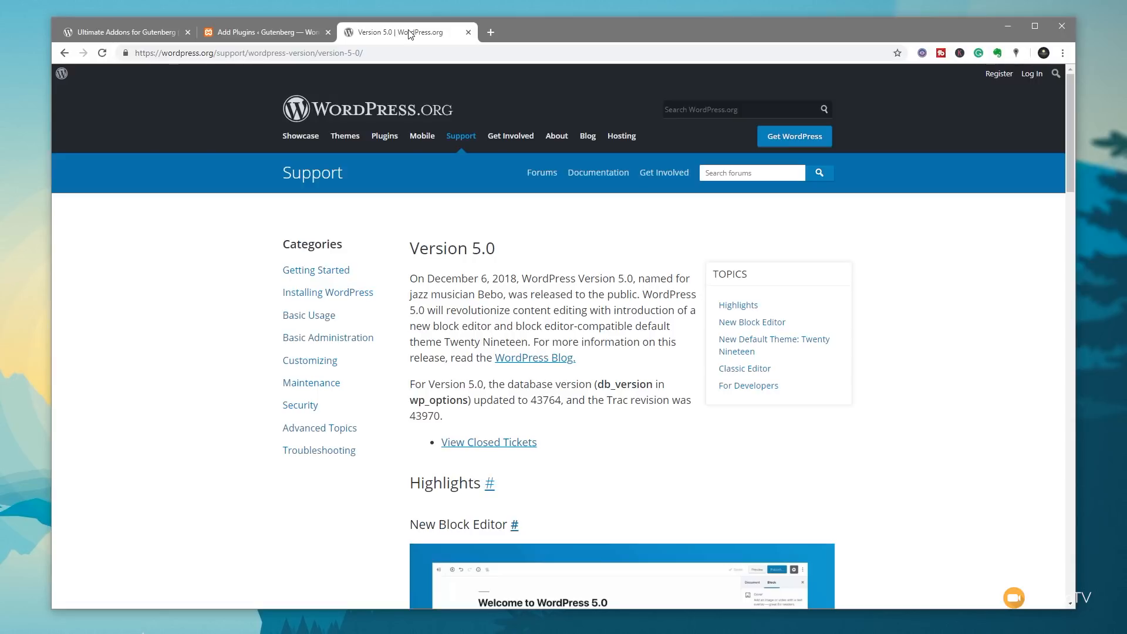
# Step: Review the Ultimate Addons for Gutenberg plugin page and reviews, its entry in the site's plugin search, and the WordPress 5.0 release page
pyautogui.click(266, 29)
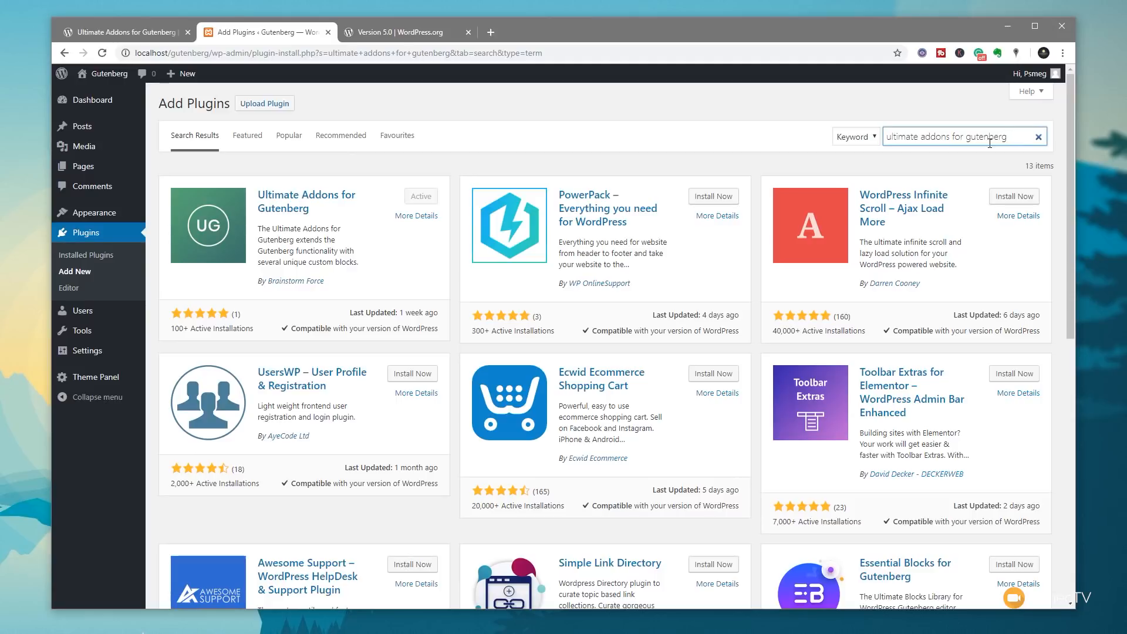
pyautogui.click(94, 33)
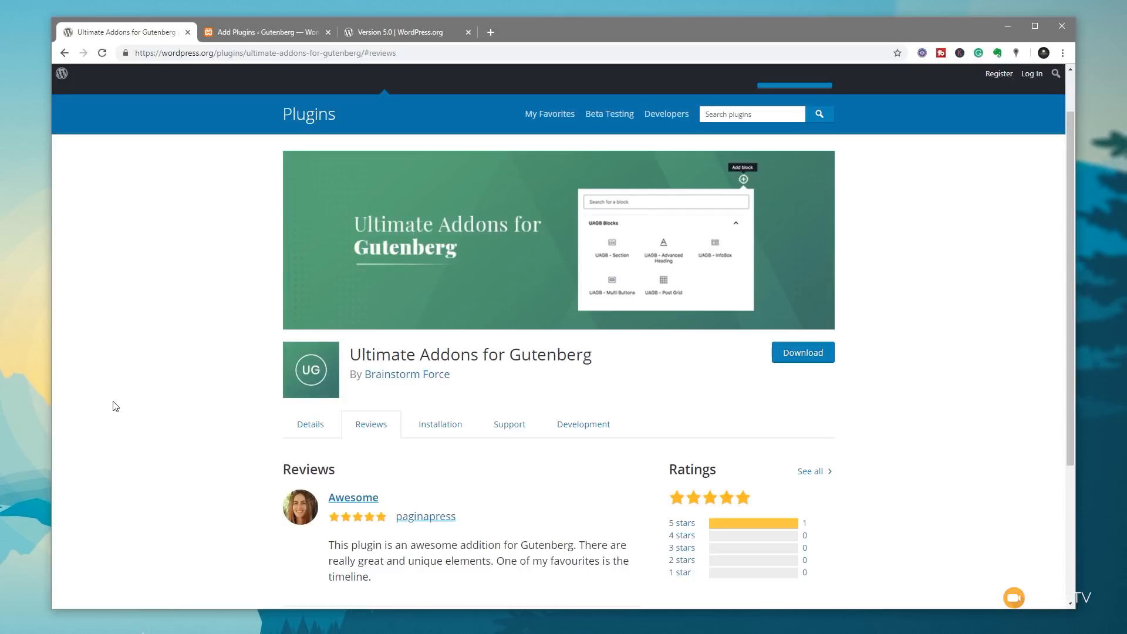
pyautogui.scroll(-4, 172, 436)
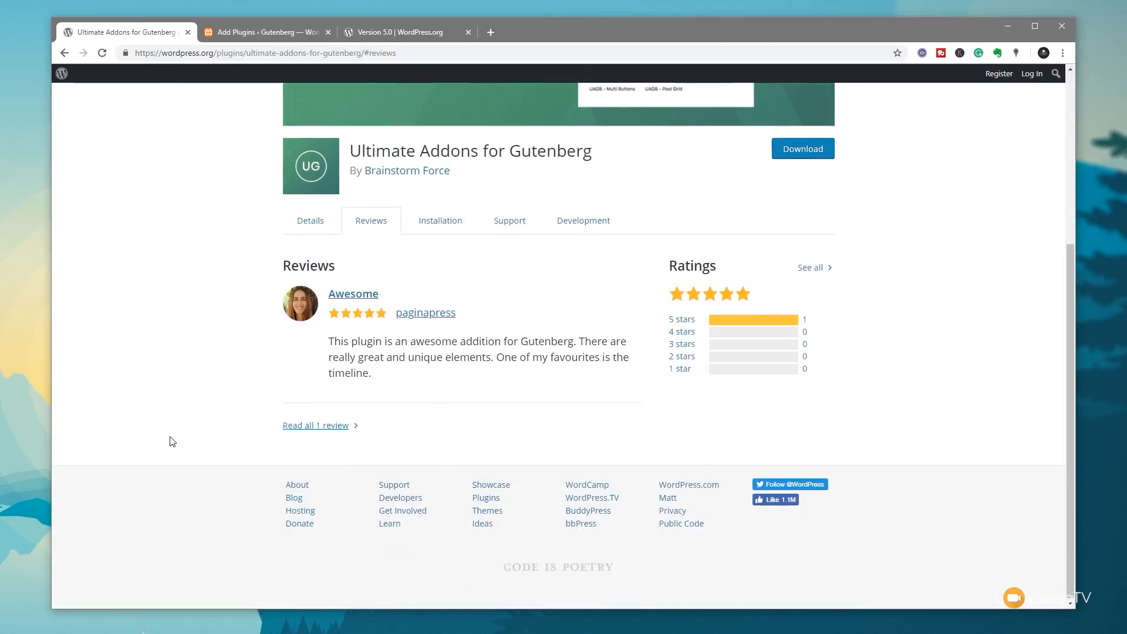
pyautogui.scroll(5, 179, 411)
pyautogui.click(360, 36)
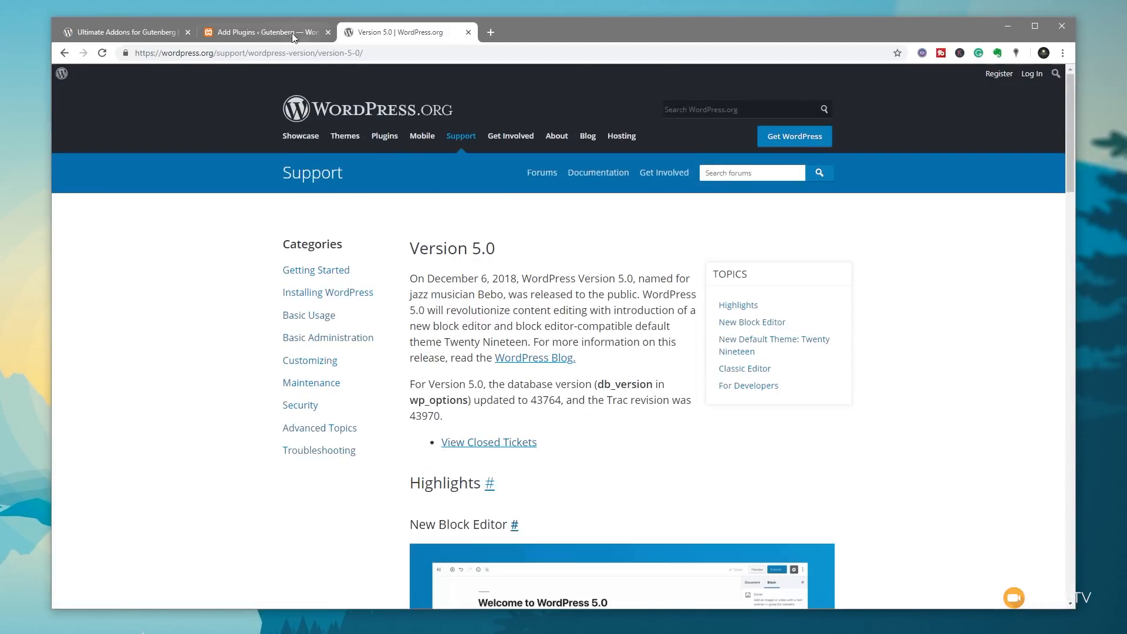
pyautogui.click(291, 33)
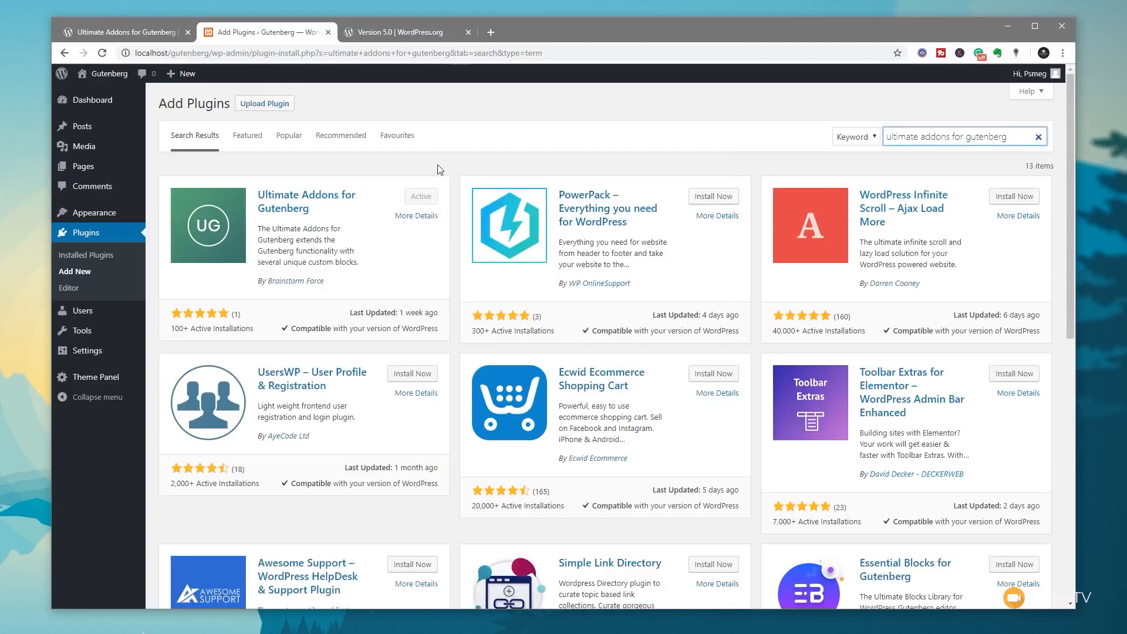
# Step: Create a new post and insert an Advanced Heading block from the UAGB Blocks category
pyautogui.moveTo(92, 133)
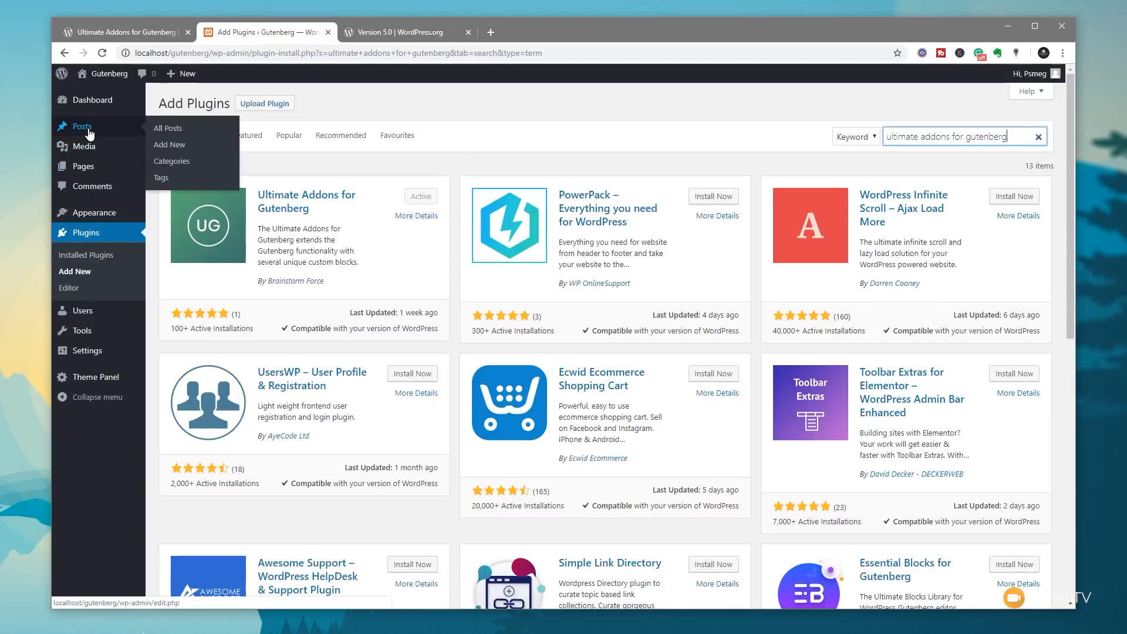
pyautogui.click(169, 147)
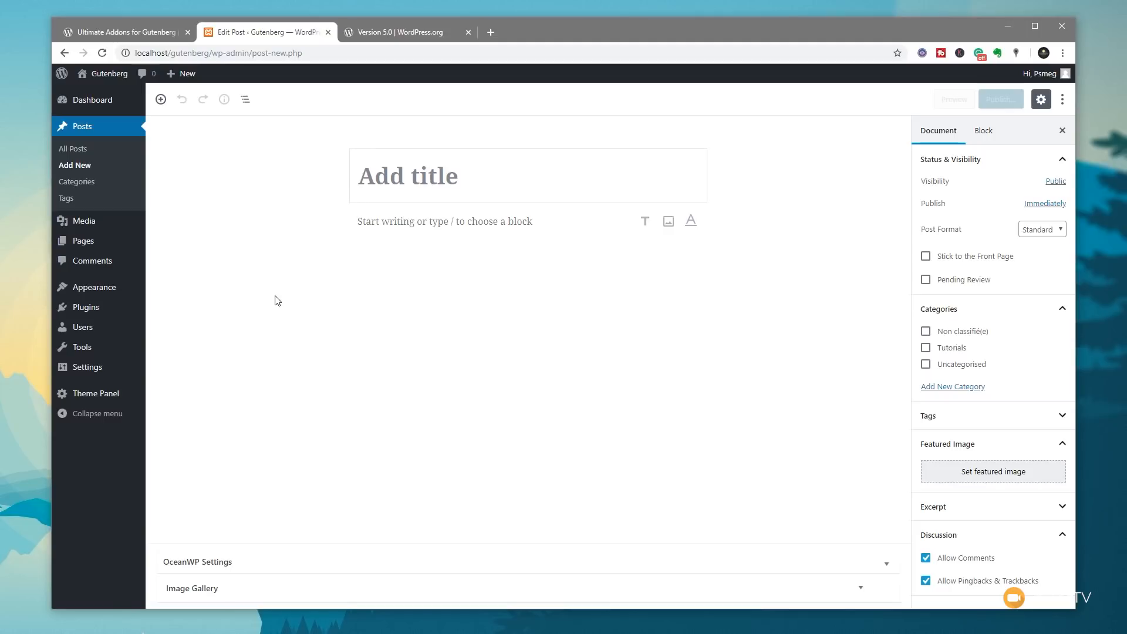
pyautogui.click(161, 100)
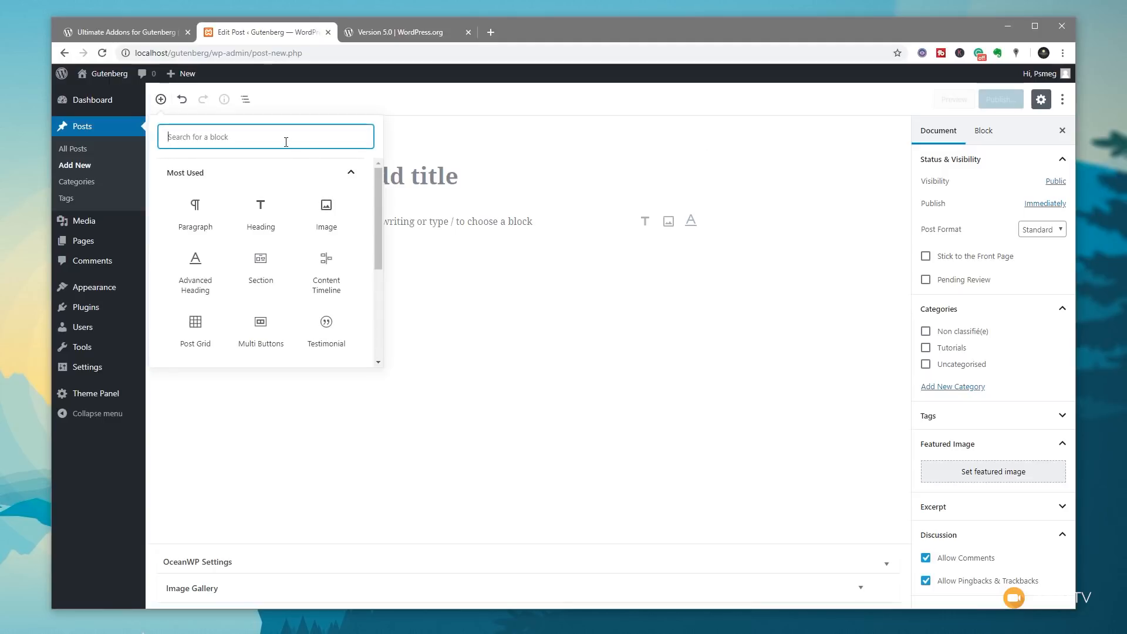
pyautogui.scroll(-3, 335, 238)
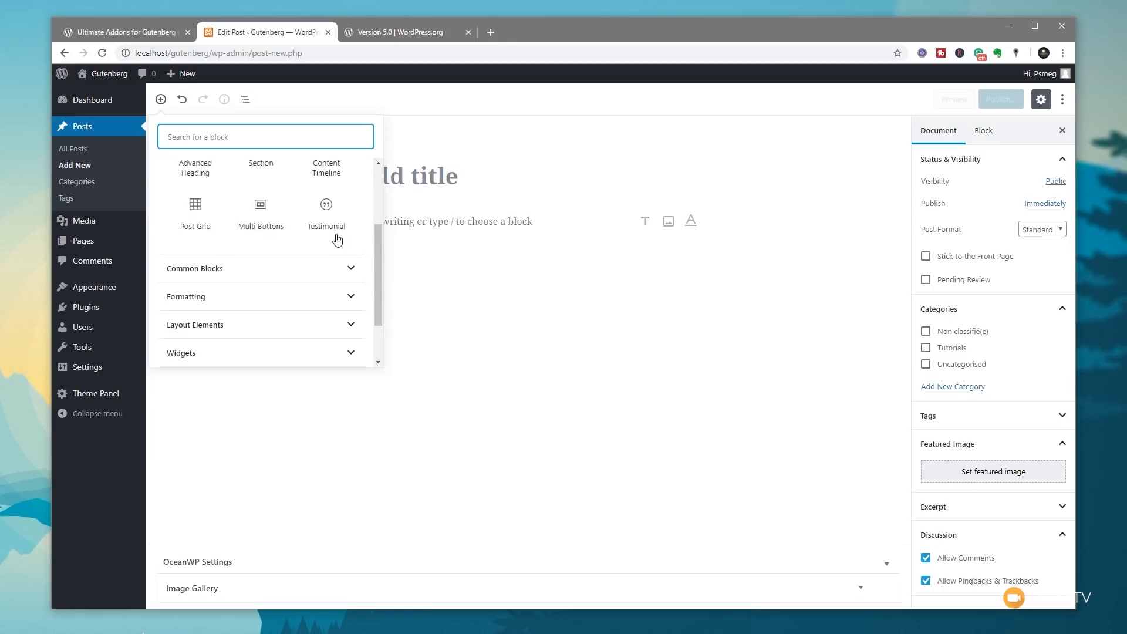
pyautogui.scroll(3, 335, 234)
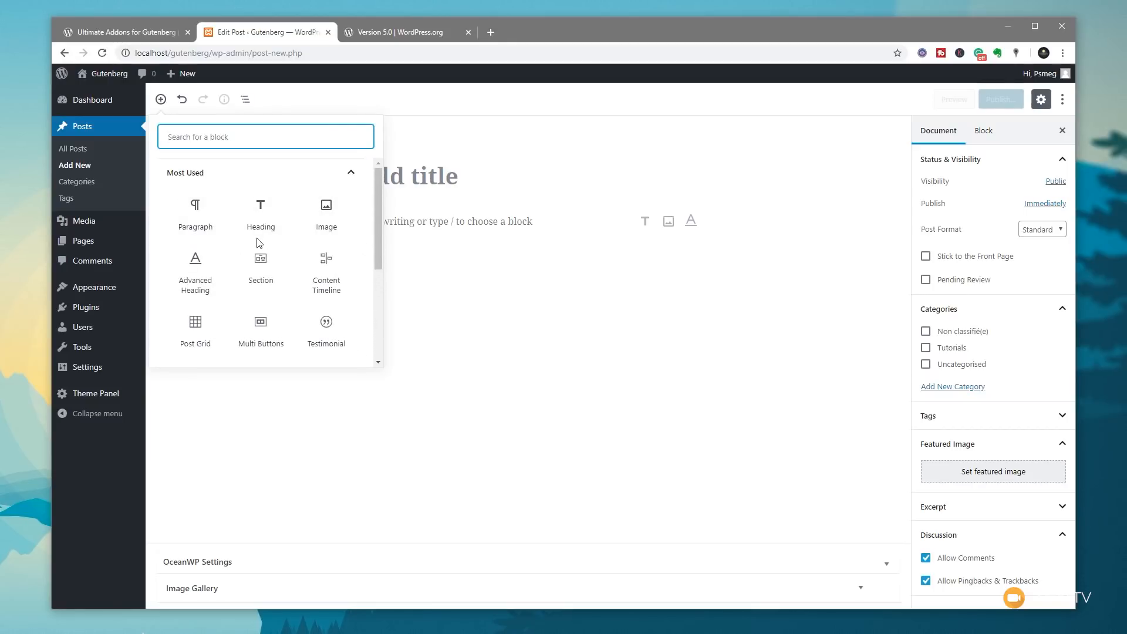
pyautogui.scroll(-3, 297, 244)
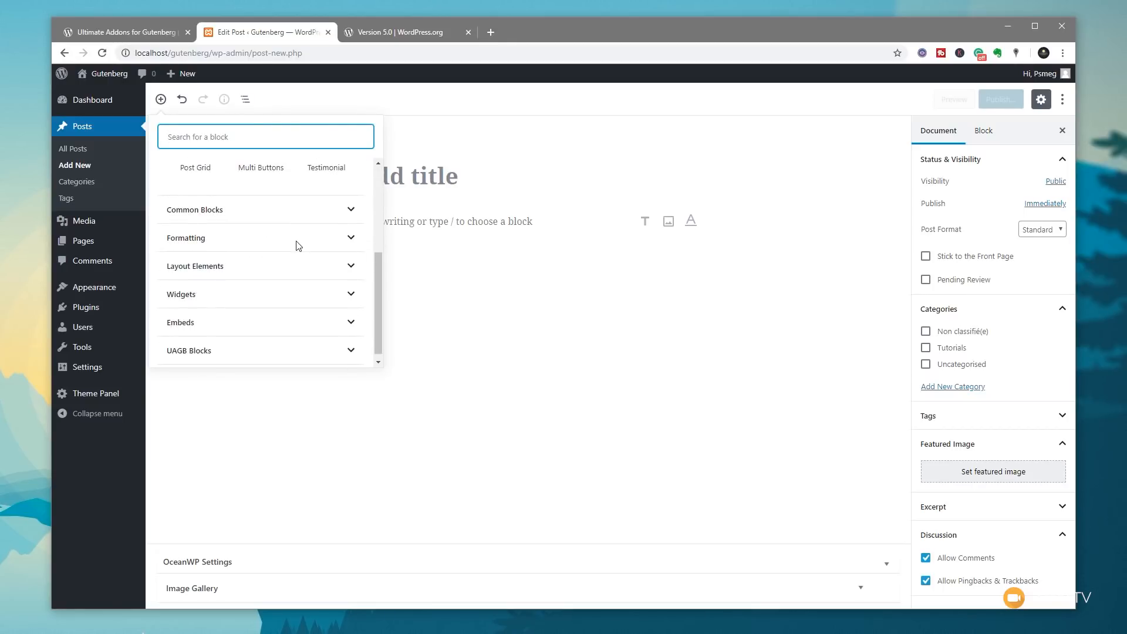
pyautogui.scroll(-1, 297, 245)
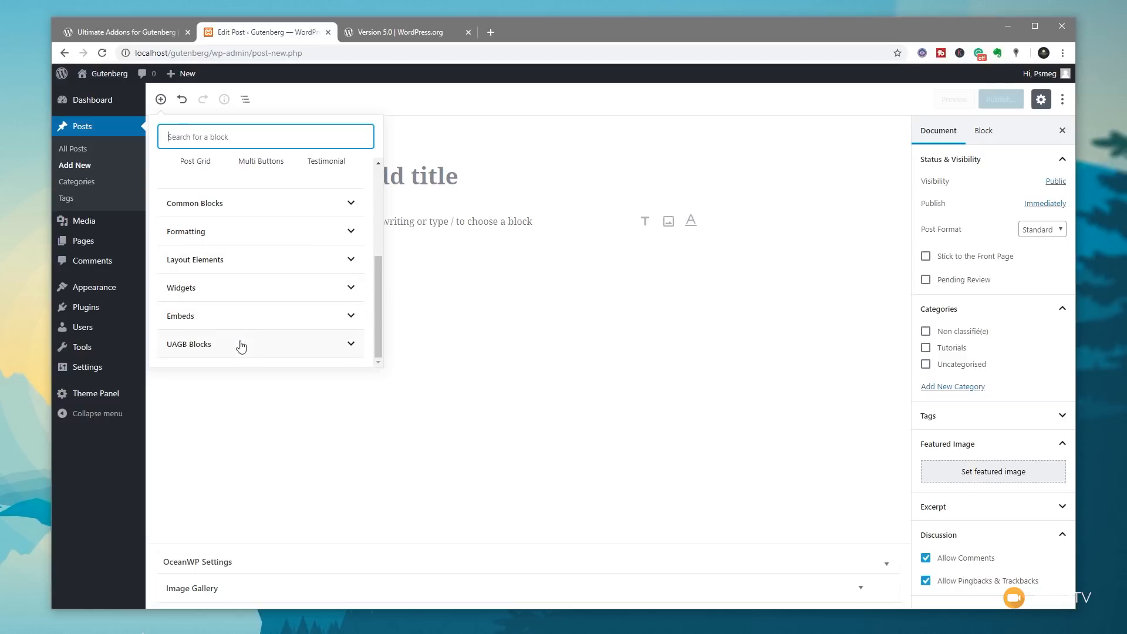
pyautogui.click(284, 337)
pyautogui.moveTo(379, 280)
pyautogui.mouseDown()
pyautogui.moveTo(381, 316)
pyautogui.moveTo(380, 282)
pyautogui.mouseUp()
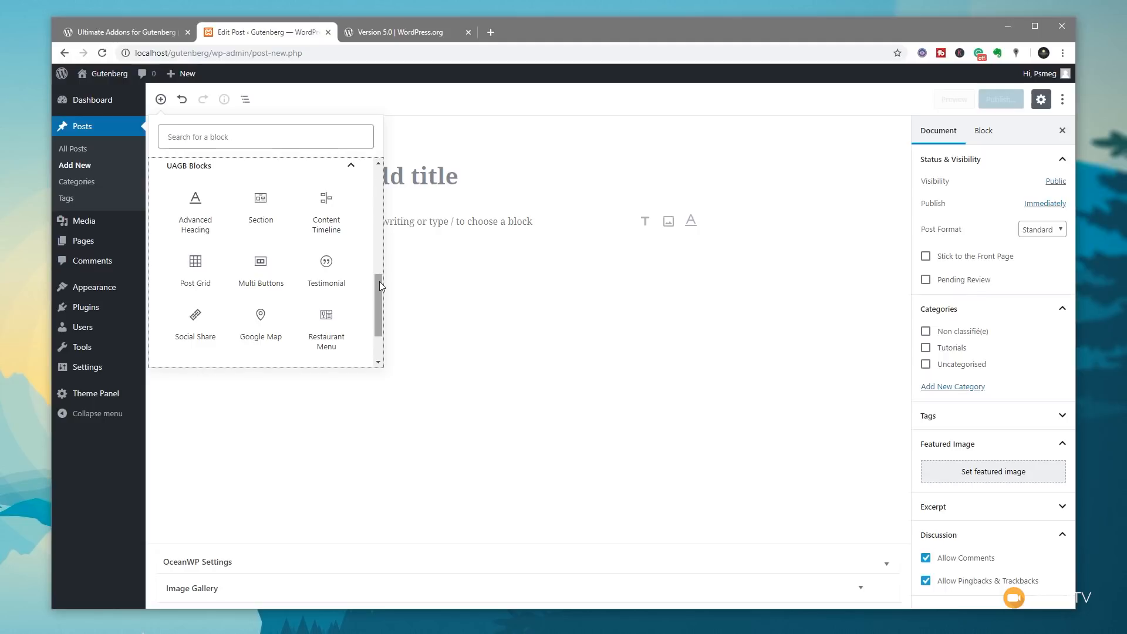
pyautogui.moveTo(379, 281); pyautogui.dragTo(382, 298)
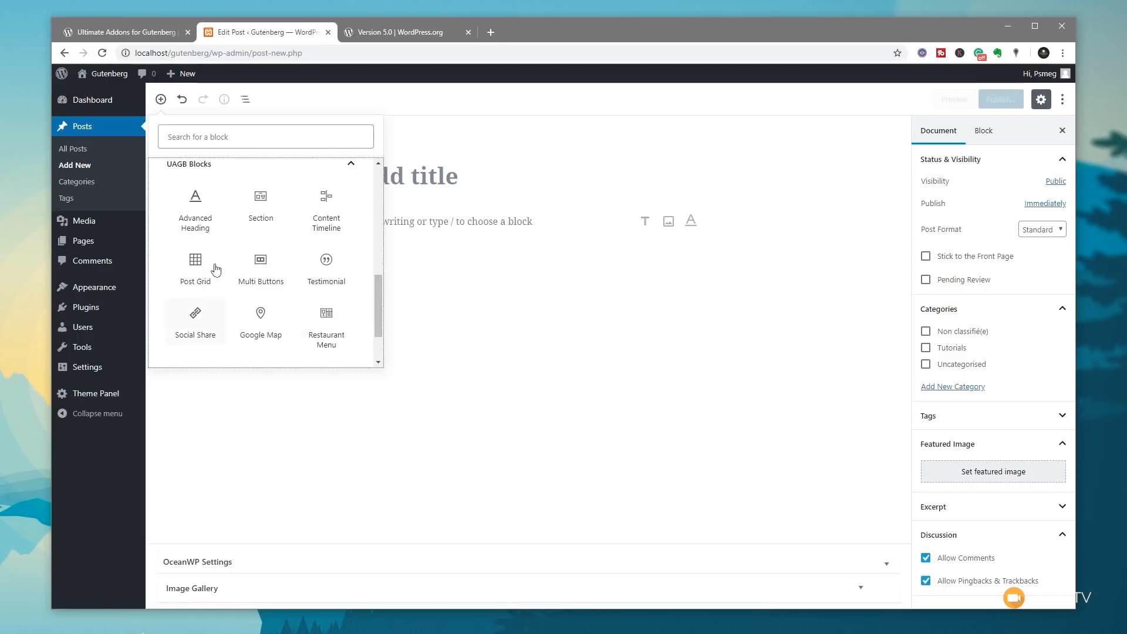
pyautogui.click(197, 210)
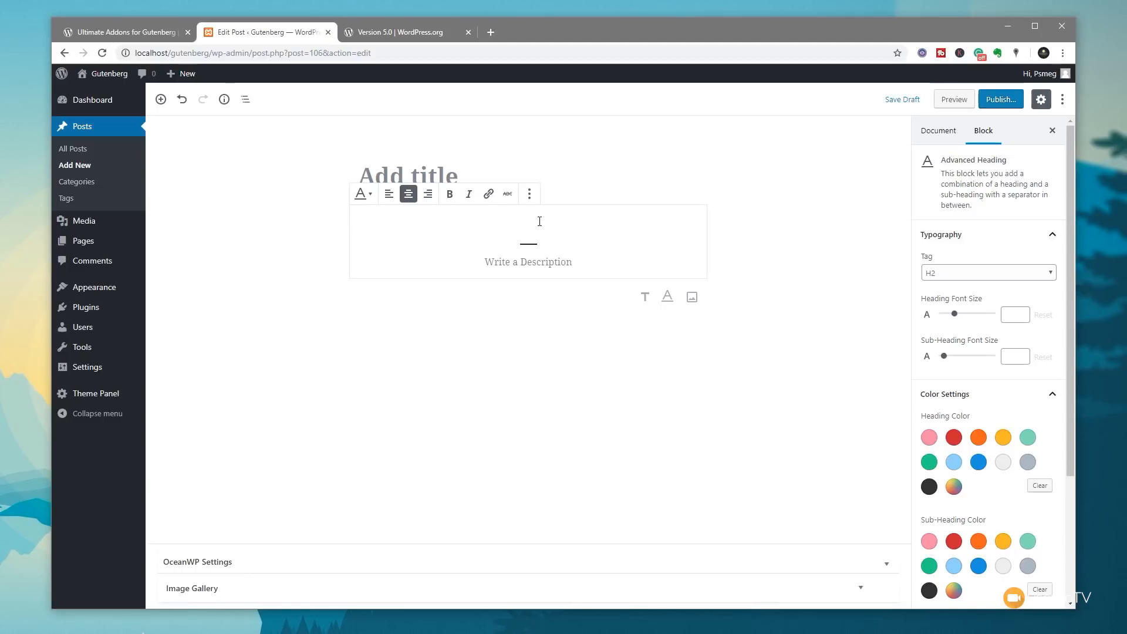
# Step: Enter "I Am A Heading" as the block's heading and "This is a description" as its description
pyautogui.write('I Am A Heading')
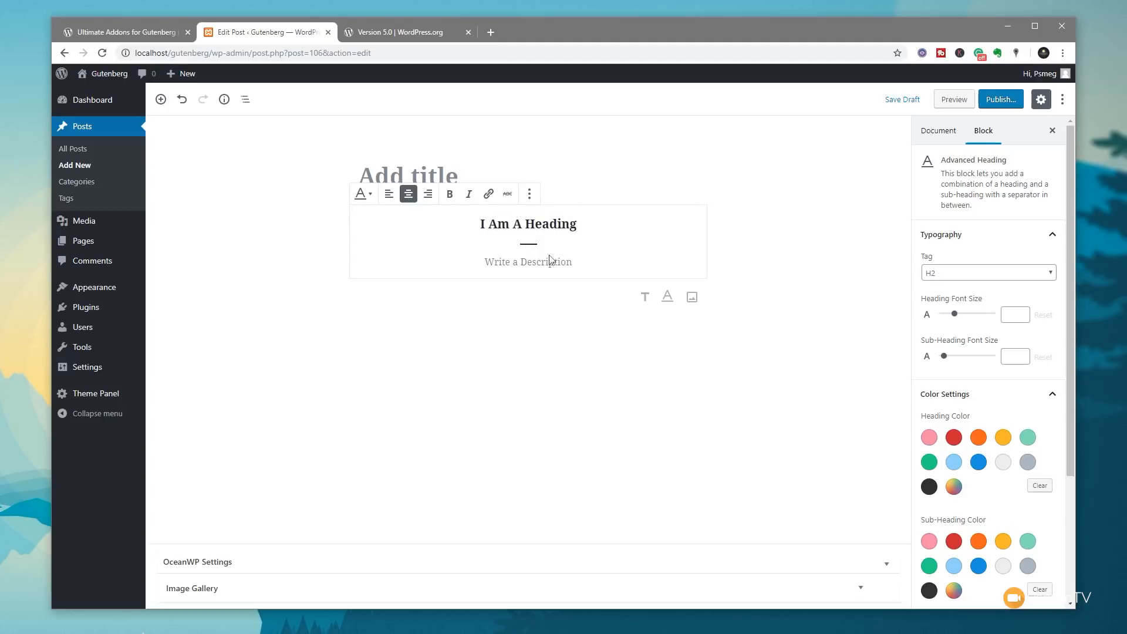
pyautogui.click(579, 263)
pyautogui.write('This is')
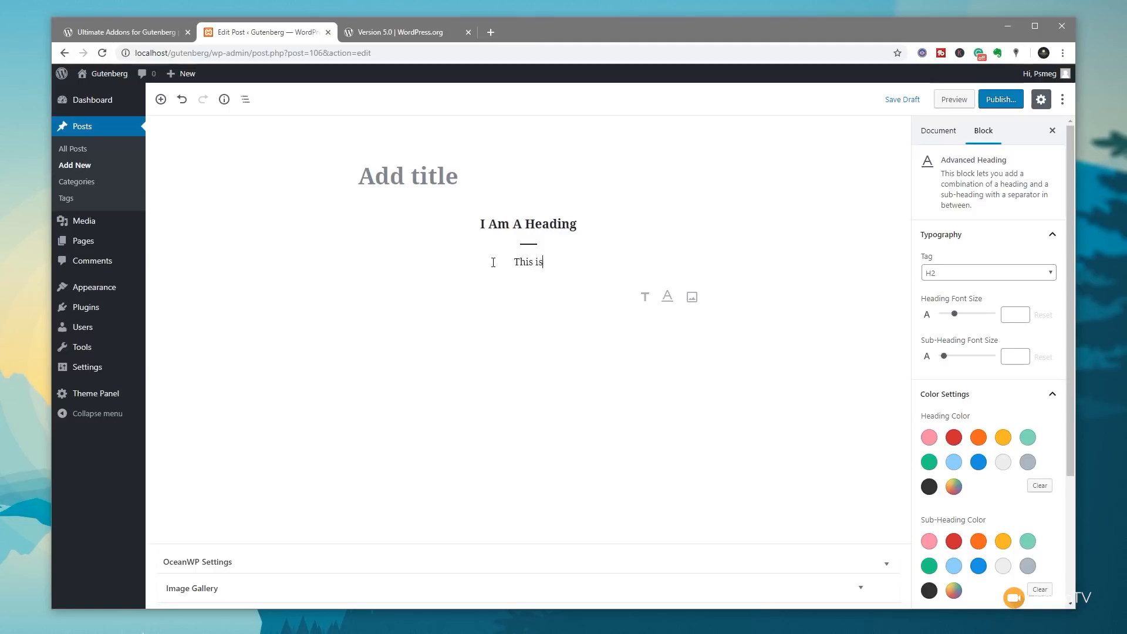
pyautogui.write(' a description')
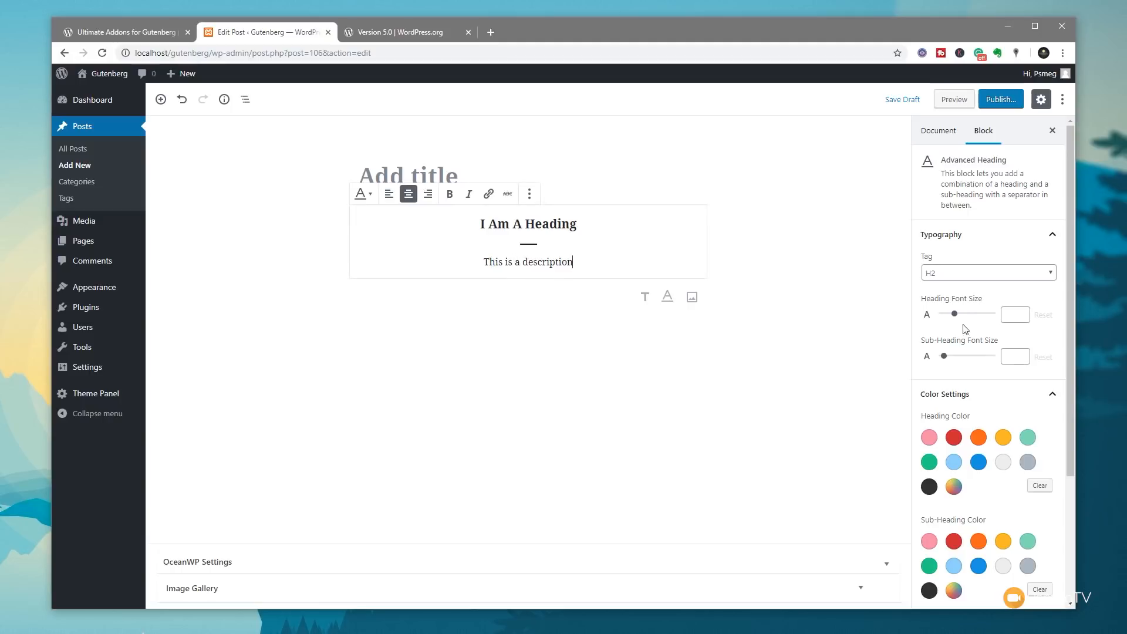
# Step: Set the block's typography to an H1 tag, heading font size 49 and sub-heading font size 23
pyautogui.moveTo(955, 314); pyautogui.dragTo(964, 314)
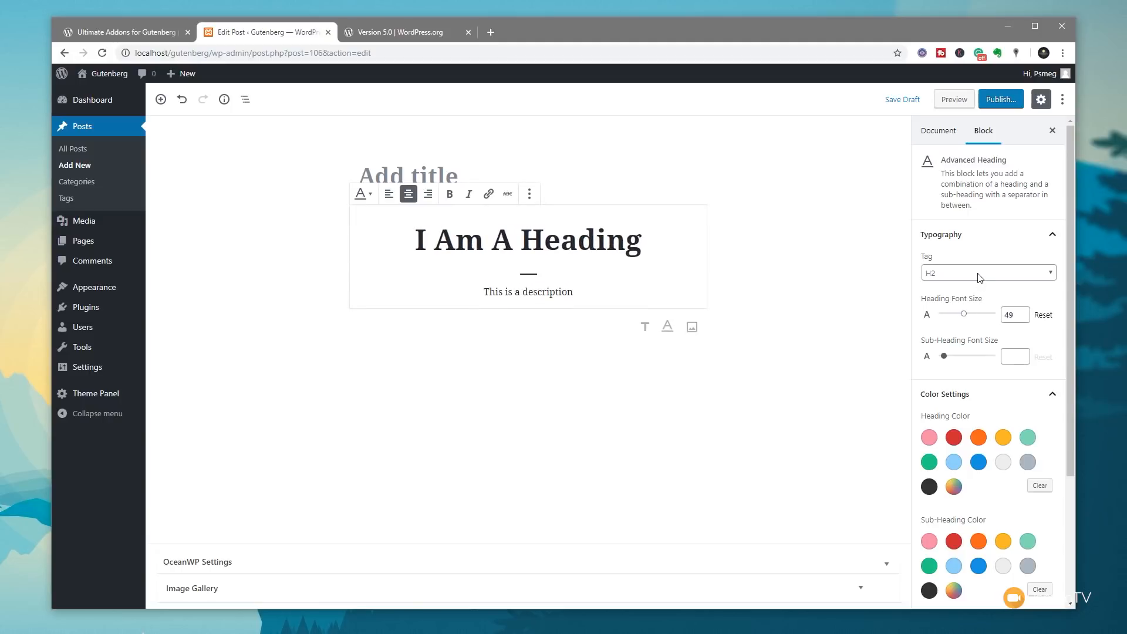
pyautogui.click(979, 275)
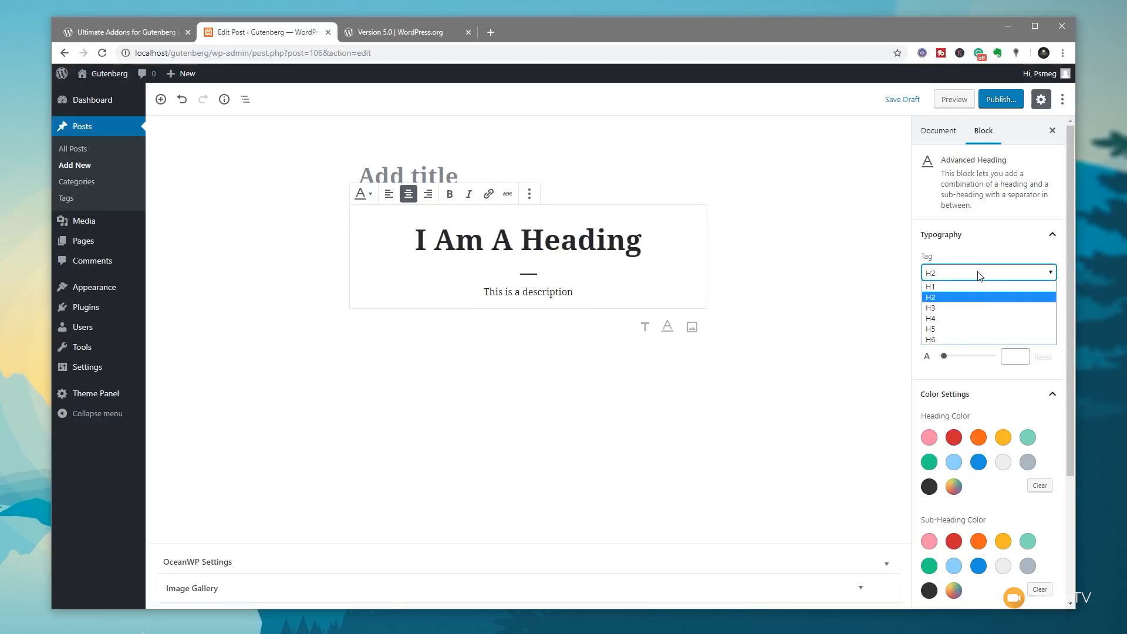
pyautogui.click(978, 287)
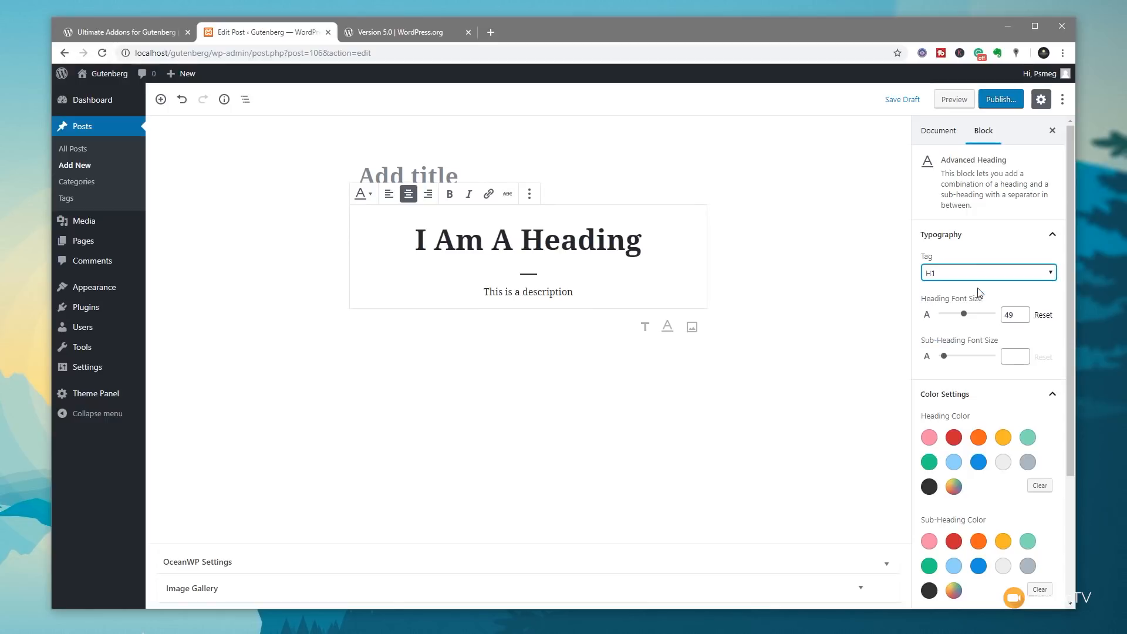
pyautogui.click(950, 356)
pyautogui.moveTo(951, 356); pyautogui.dragTo(950, 356)
# Step: Color the heading red, the sub-heading orange and the separator bluish gray using the preset swatches
pyautogui.scroll(-2, 985, 373)
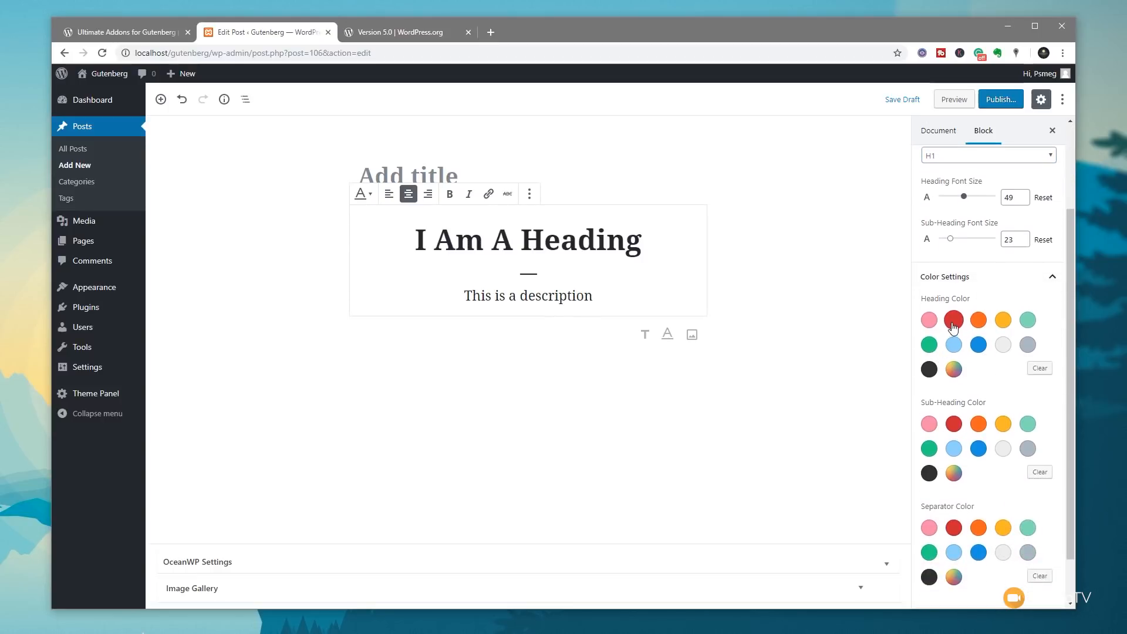
pyautogui.click(952, 323)
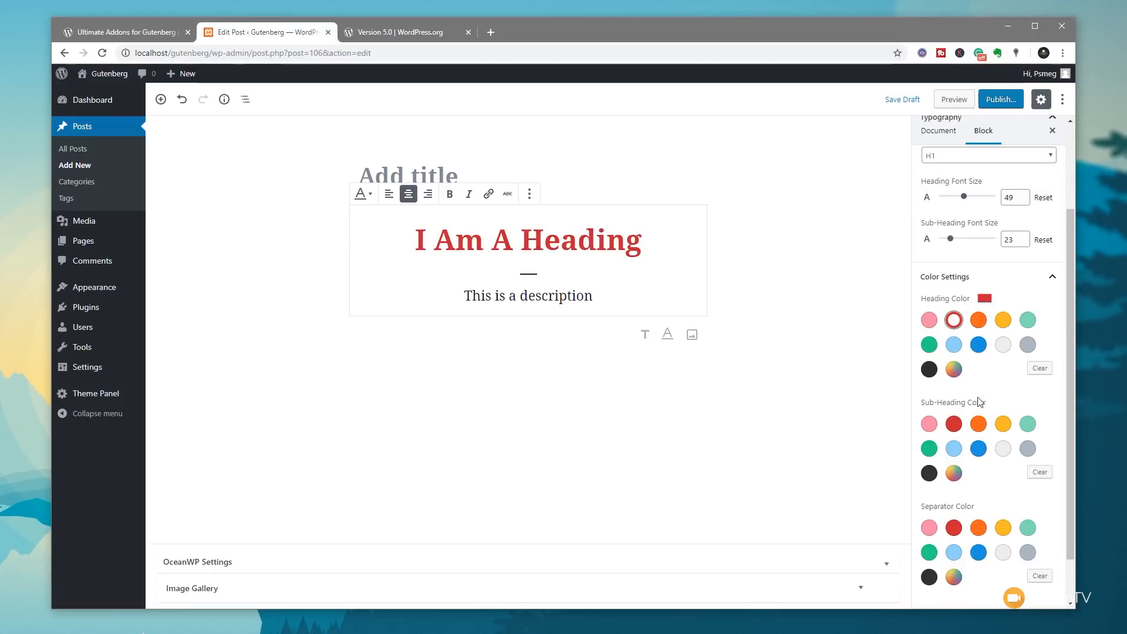
pyautogui.scroll(-1, 974, 411)
pyautogui.click(978, 370)
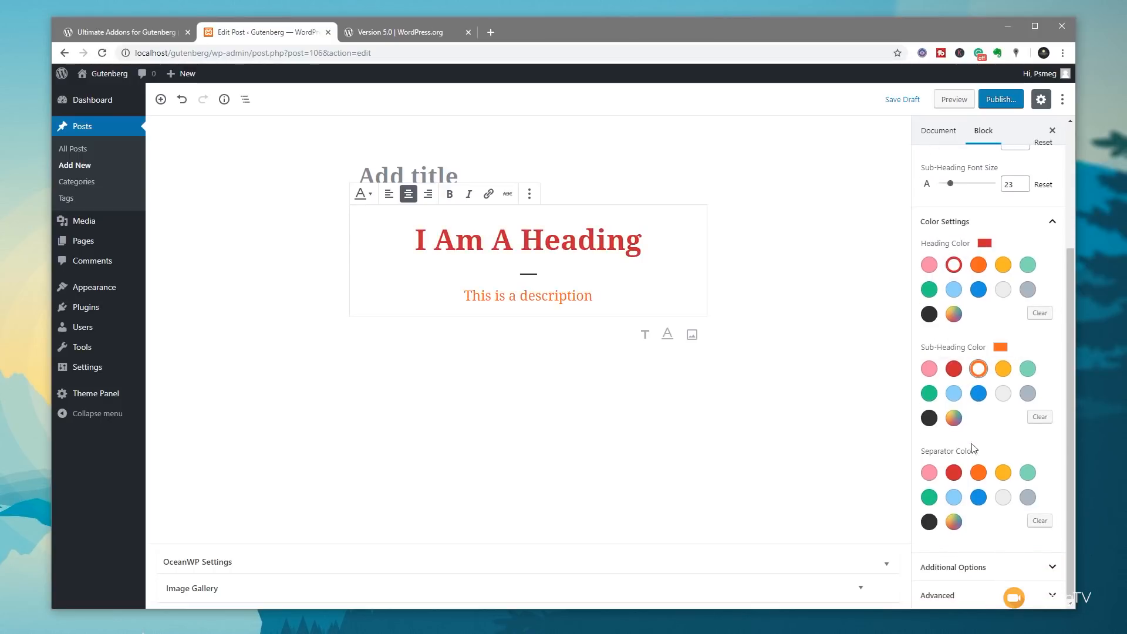
pyautogui.click(1028, 499)
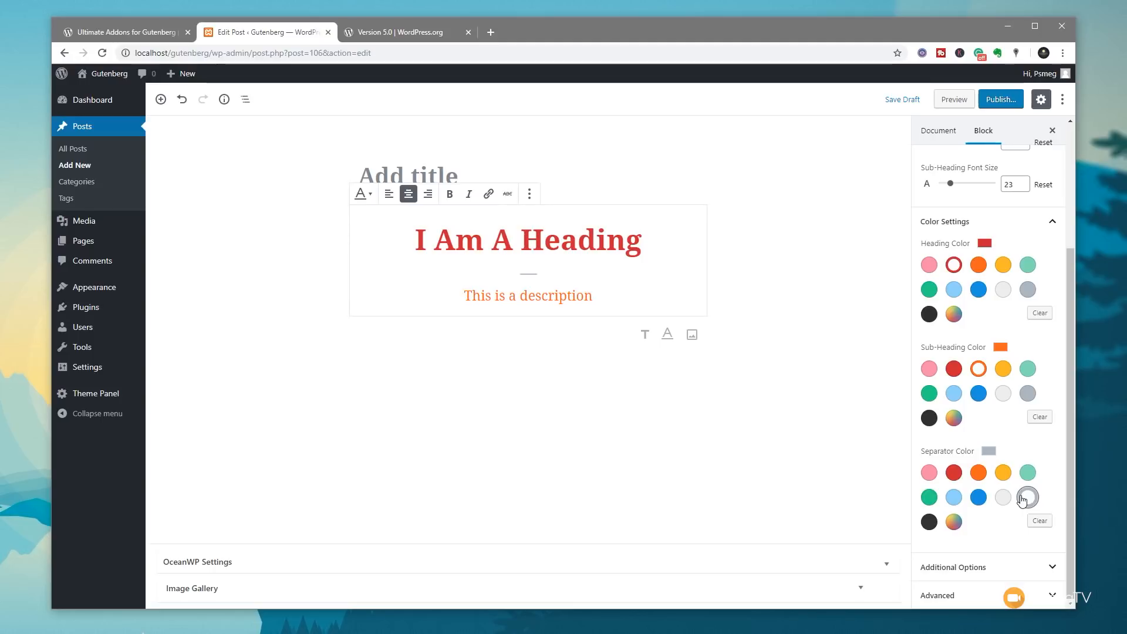
# Step: Set separator height to 2, separator width to 27, heading spacing to 14, separator spacing to 21 and sub-heading spacing to 28
pyautogui.click(967, 574)
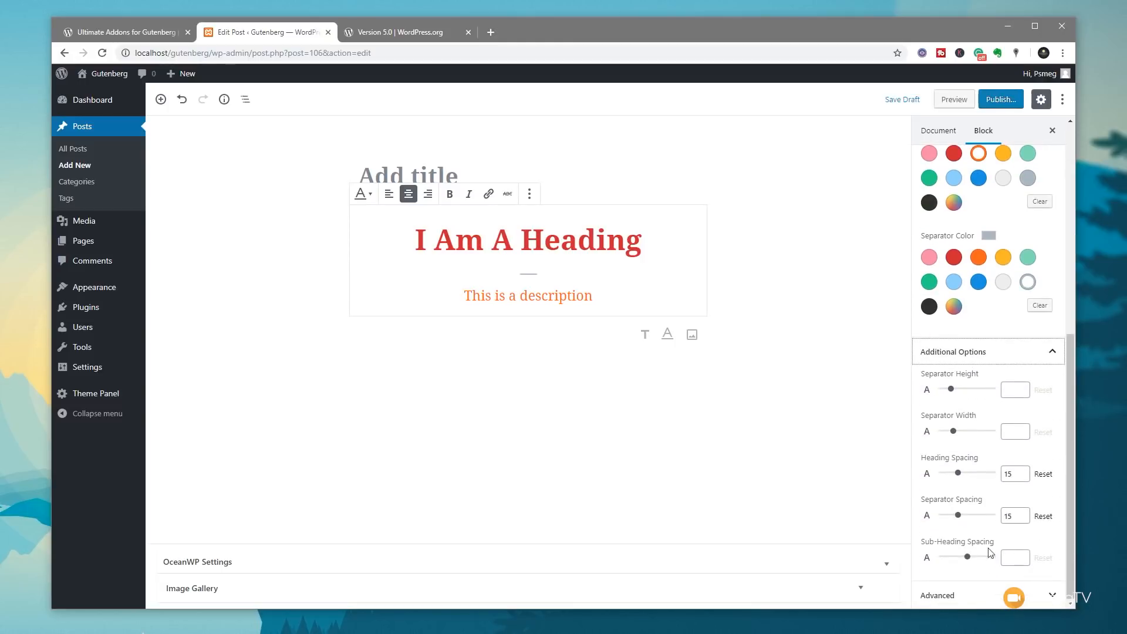
pyautogui.moveTo(951, 389)
pyautogui.mouseDown()
pyautogui.moveTo(967, 389)
pyautogui.moveTo(949, 391)
pyautogui.mouseUp()
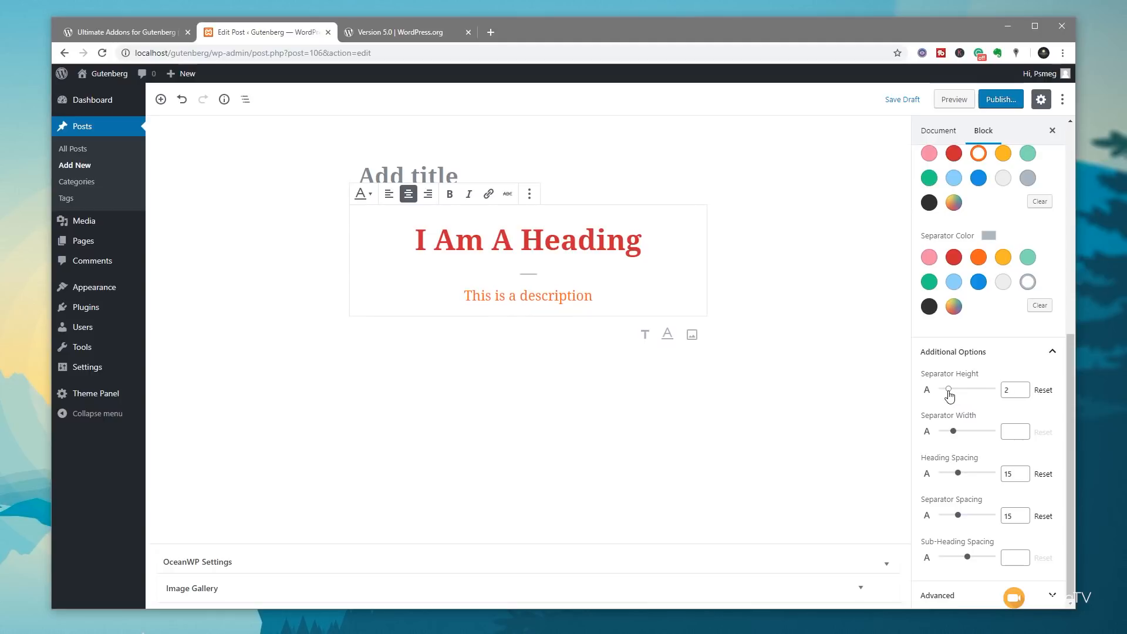
pyautogui.moveTo(952, 431)
pyautogui.mouseDown()
pyautogui.moveTo(966, 433)
pyautogui.moveTo(956, 432)
pyautogui.mouseUp()
pyautogui.moveTo(962, 476); pyautogui.dragTo(957, 476)
pyautogui.moveTo(959, 516); pyautogui.dragTo(963, 515)
pyautogui.moveTo(967, 557); pyautogui.dragTo(969, 557)
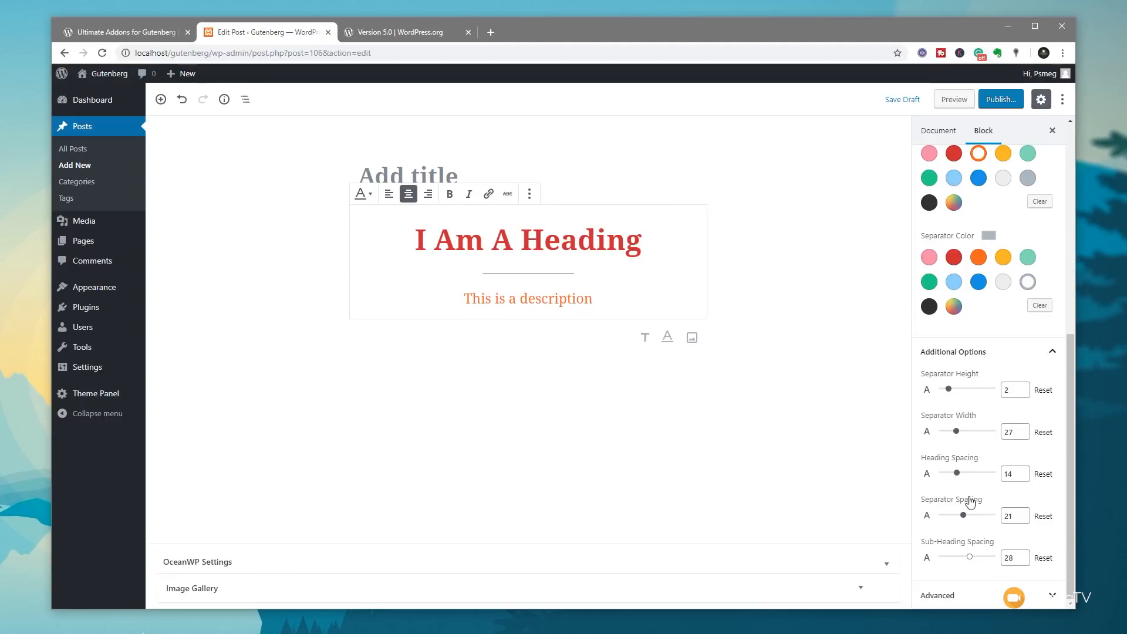
# Step: Examine the block's advanced settings, including the additional CSS class option
pyautogui.click(964, 594)
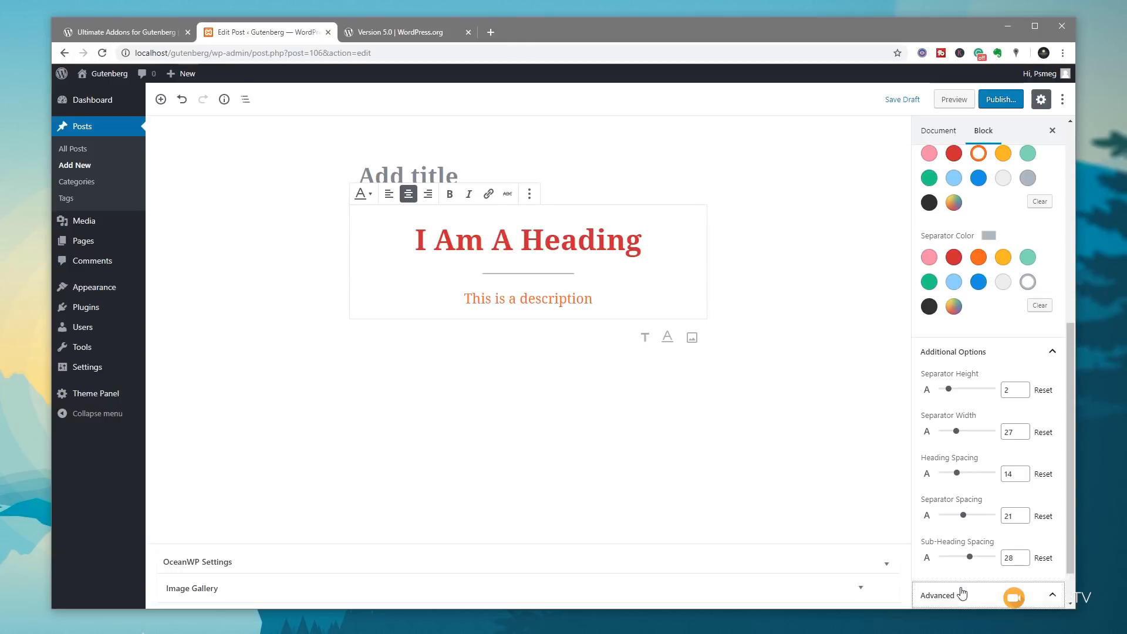
pyautogui.scroll(-1, 988, 554)
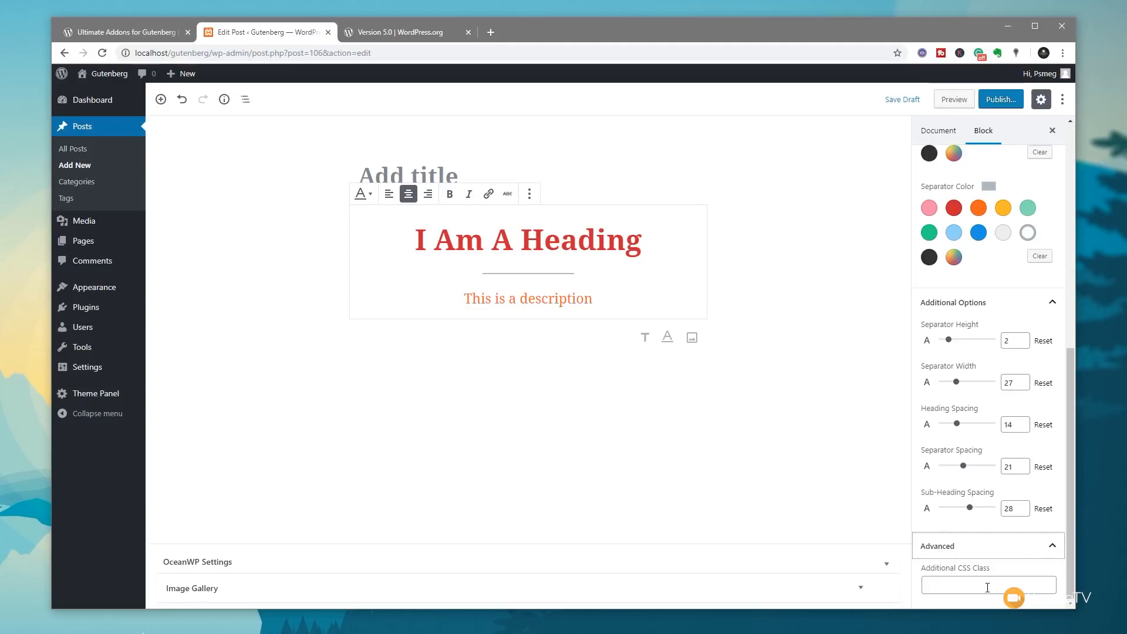
pyautogui.scroll(6, 998, 557)
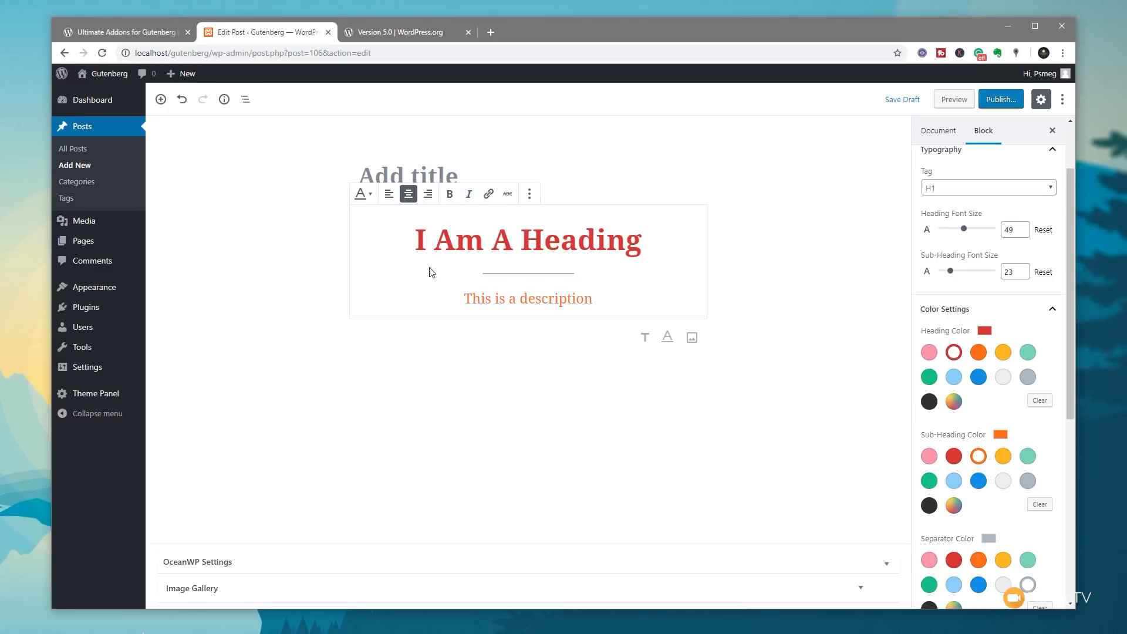
# Step: Make the word "description" in the sub-heading bold and italic, and preview the post
pyautogui.moveTo(521, 299); pyautogui.dragTo(594, 300)
pyautogui.click(450, 193)
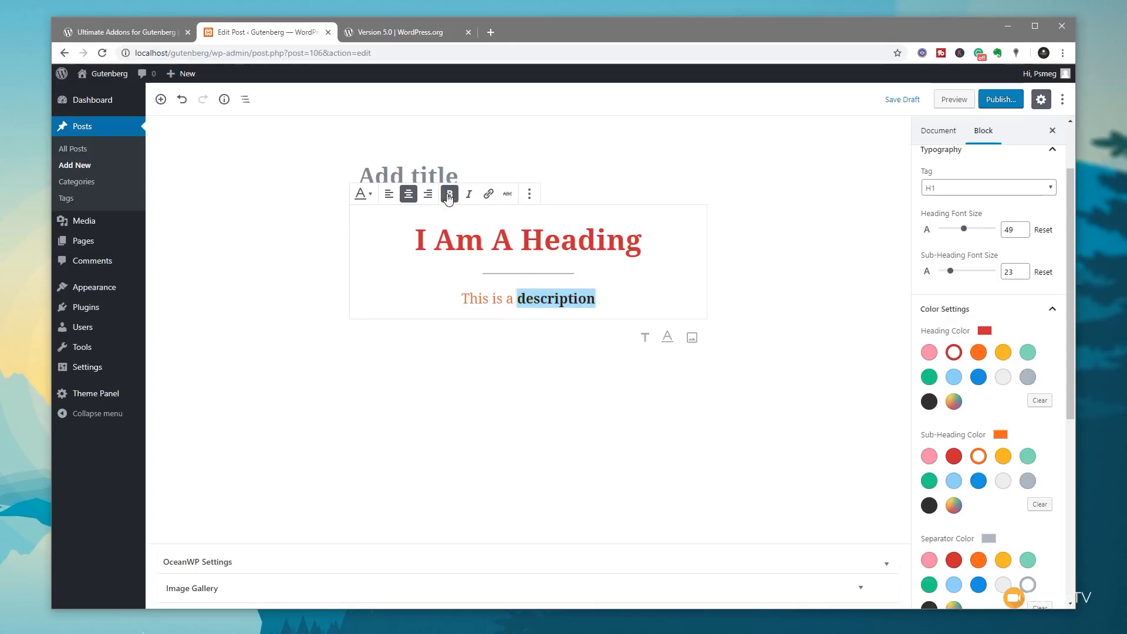
pyautogui.click(469, 193)
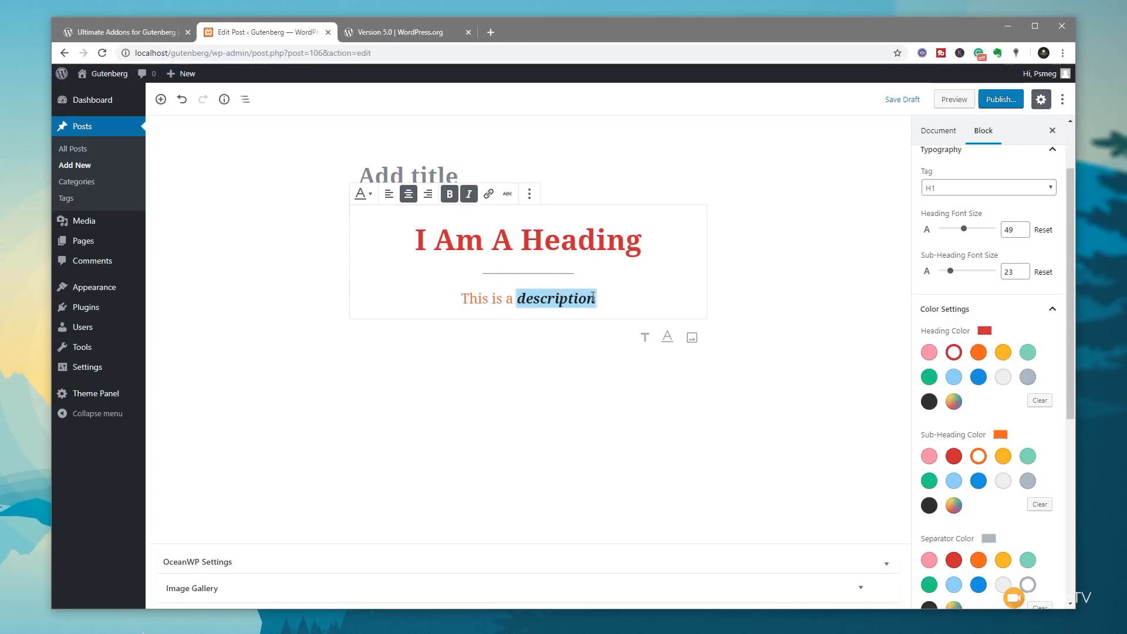
pyautogui.click(649, 345)
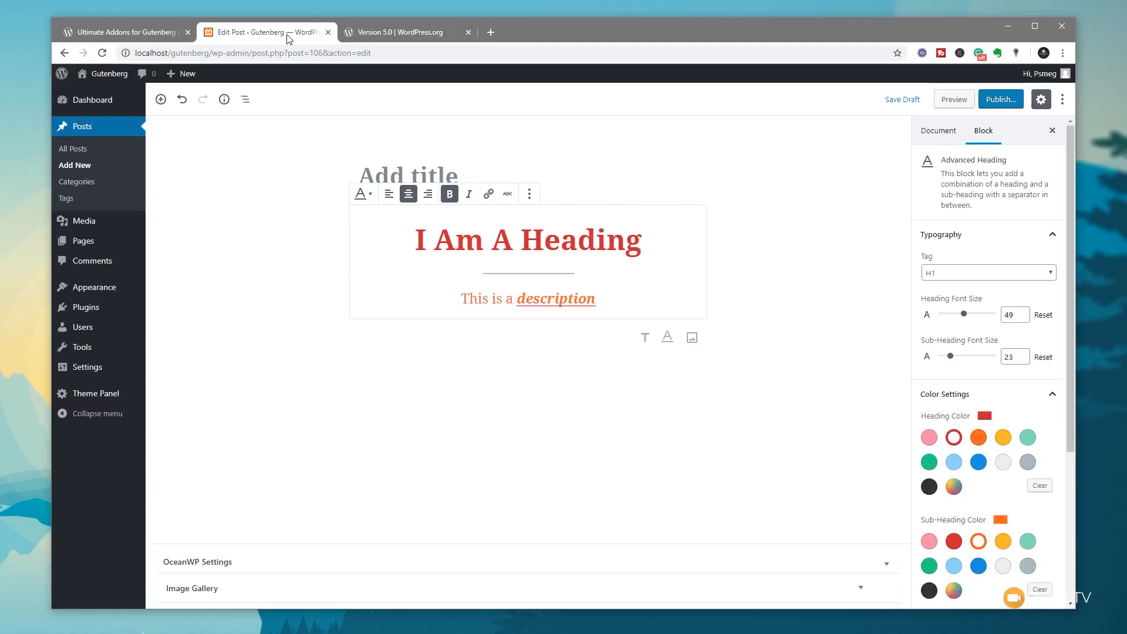
pyautogui.click(954, 100)
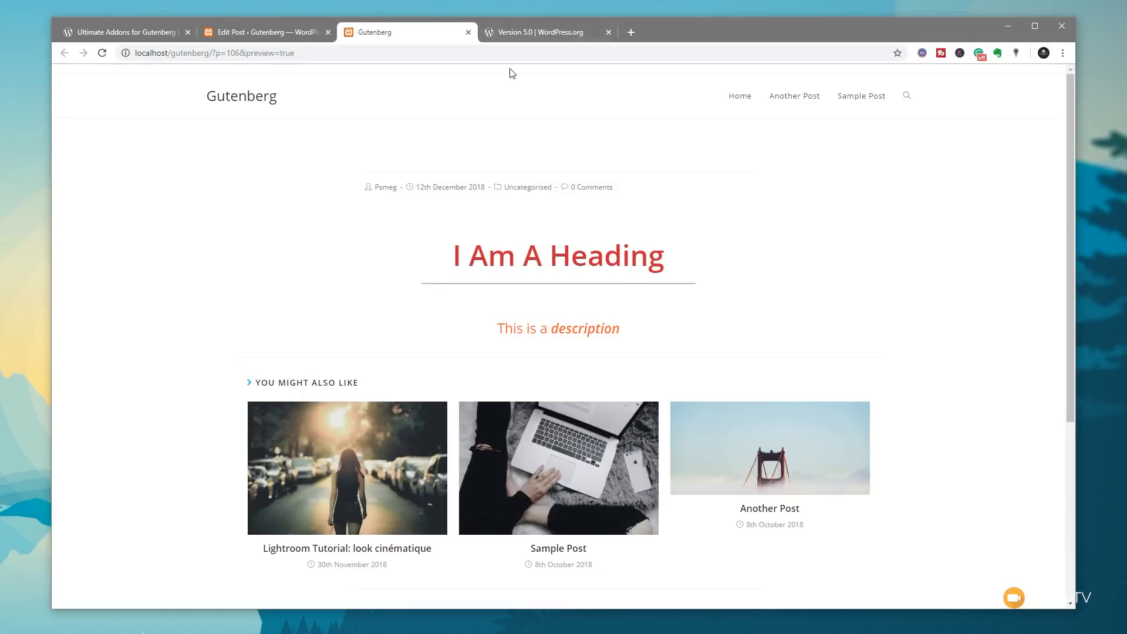
# Step: Close the post preview and remove the Advanced Heading block from the post
pyautogui.click(469, 32)
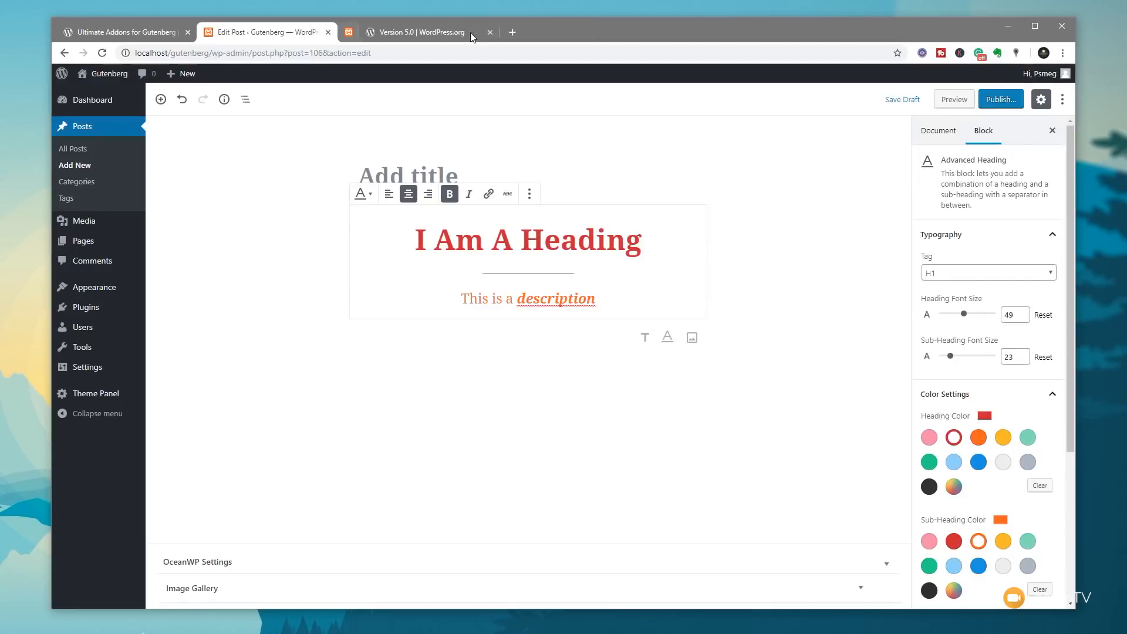
pyautogui.click(529, 193)
pyautogui.click(558, 364)
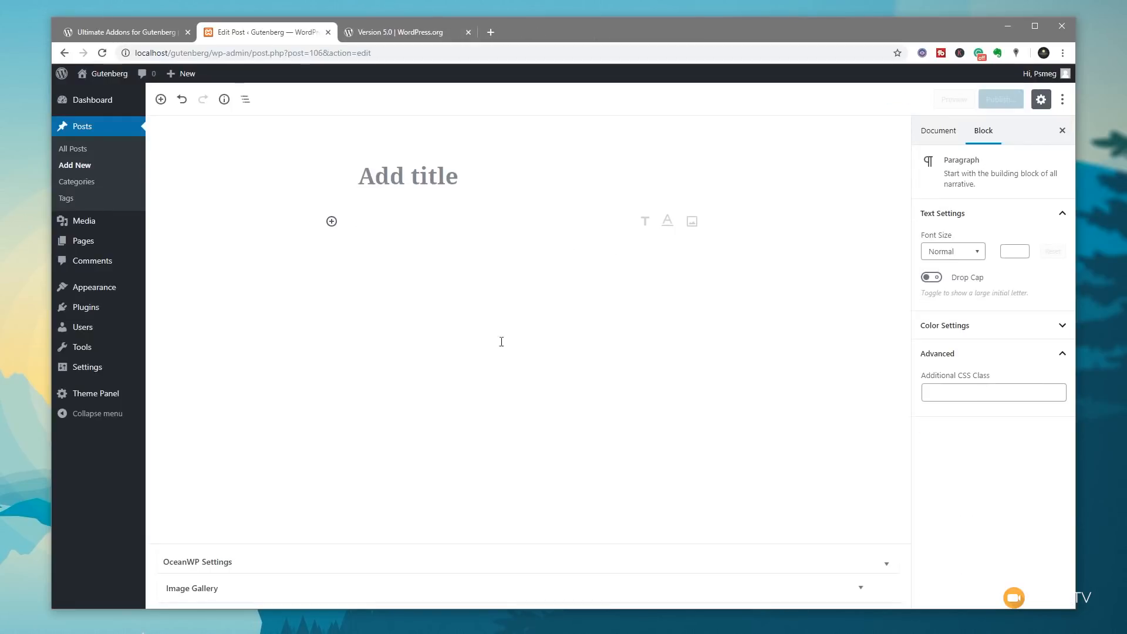
# Step: Insert a UAGB Section block and fill it with a paragraph of Lorem ipsum placeholder text
pyautogui.click(160, 100)
pyautogui.scroll(-5, 329, 246)
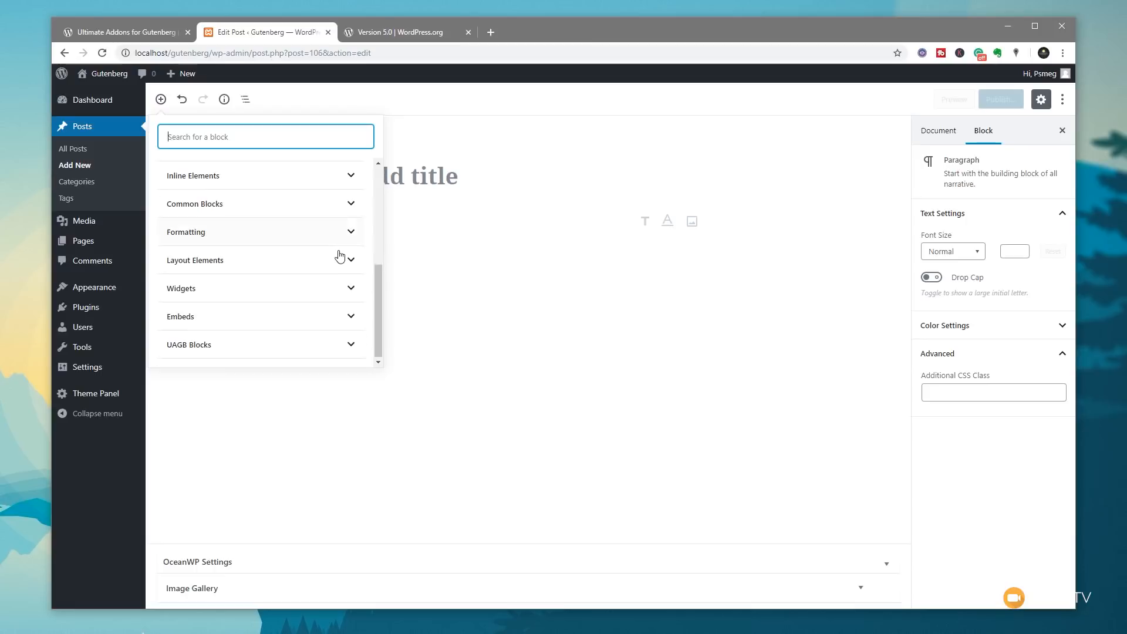
pyautogui.click(250, 347)
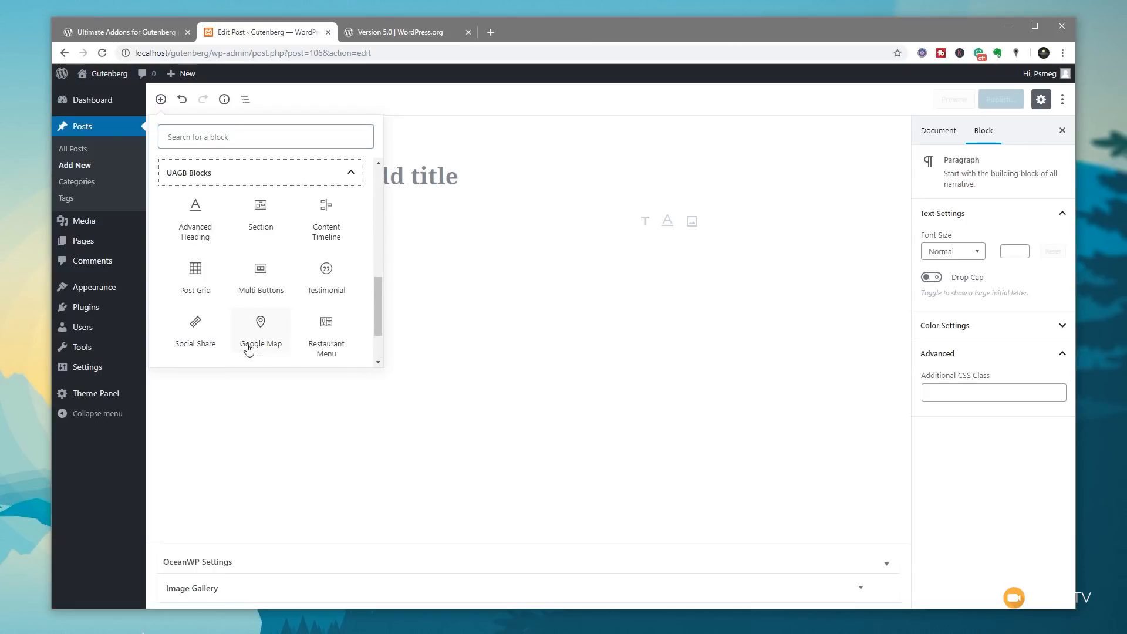
pyautogui.click(265, 213)
pyautogui.click(386, 256)
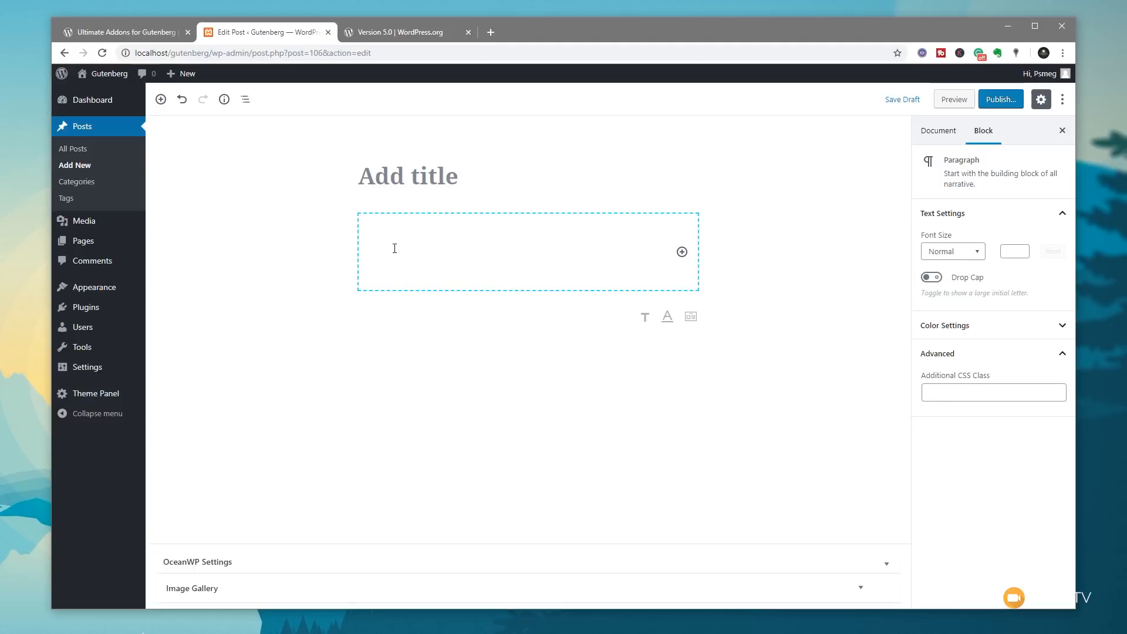
pyautogui.write('Lorem ipsum dolor sit amet, consectetur adipiscing elit, sed do eiusmod tempor incididunt ut labore et dolore magna aliqua. Ut enim ad minim veniam, quis nostrud exercitation ullamco laboris nisi ut aliquip ex ea commodo consequat. Duis aute irure dolor in reprehenderit in voluptate velit esse cillum dolore eu fugiat nulla pariatur. Excepteur sint occaecat cupidatat non proident, sunt in culpa qui officia deserunt mollit anim id est laborum.')
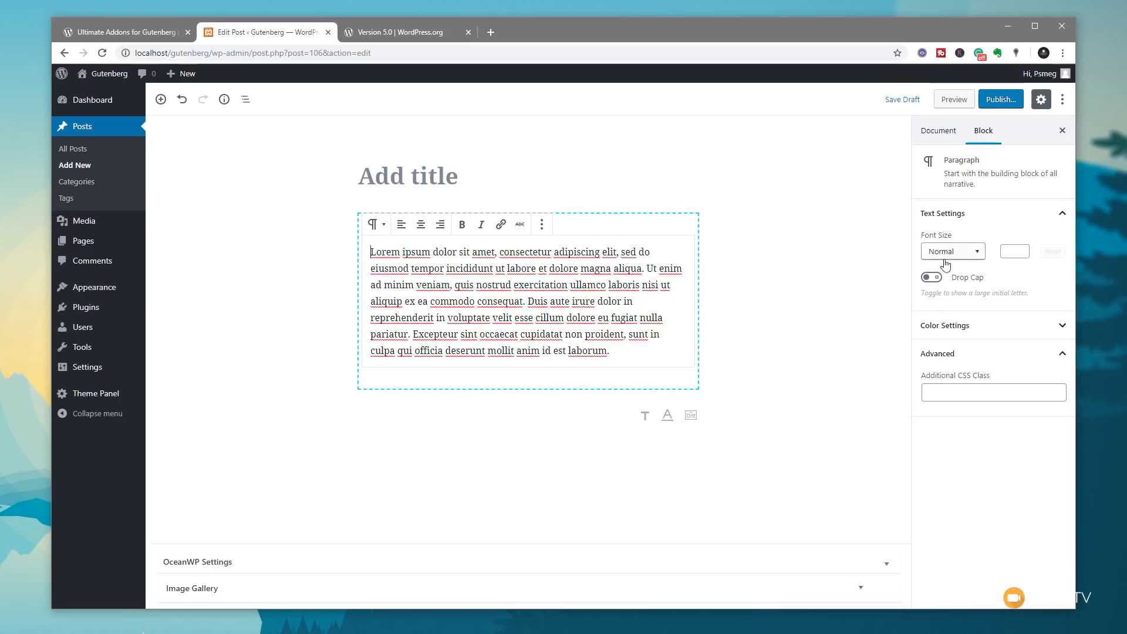
# Step: Set the paragraph's font size to Medium, try a custom size of 19, and return it to 20
pyautogui.click(970, 252)
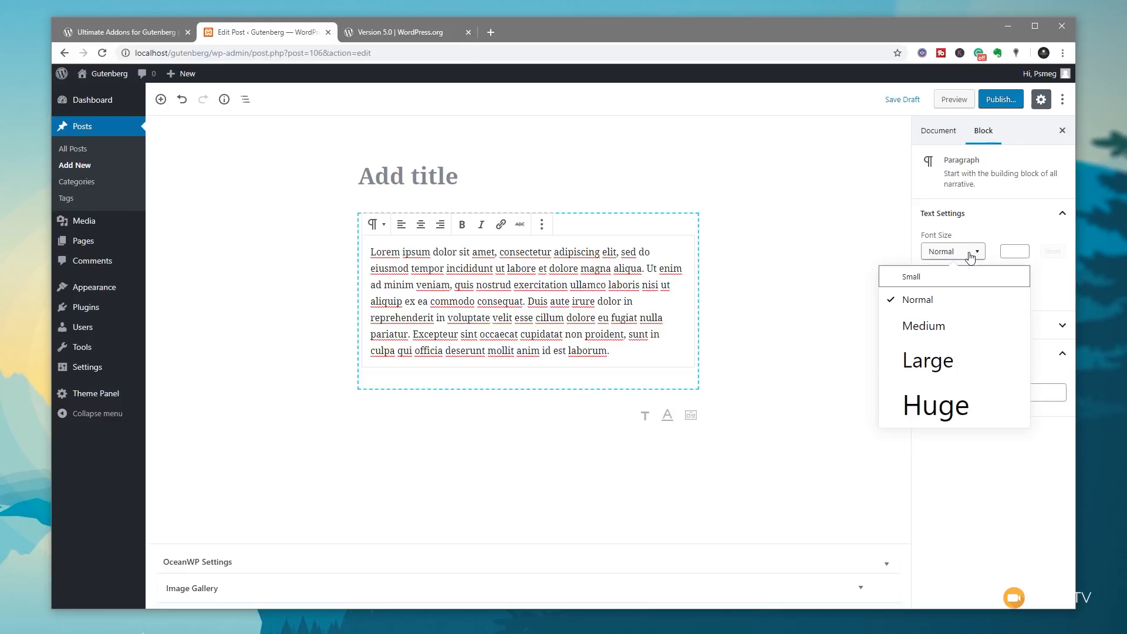
pyautogui.click(951, 326)
pyautogui.click(974, 251)
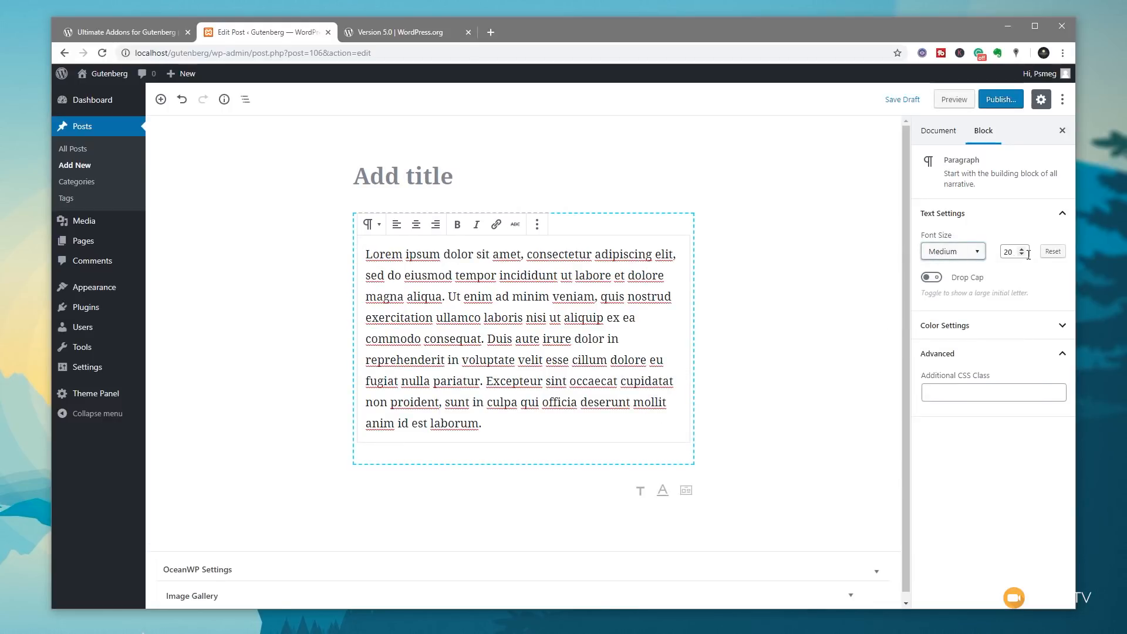
pyautogui.click(1022, 255)
pyautogui.click(1021, 255)
pyautogui.click(1022, 249)
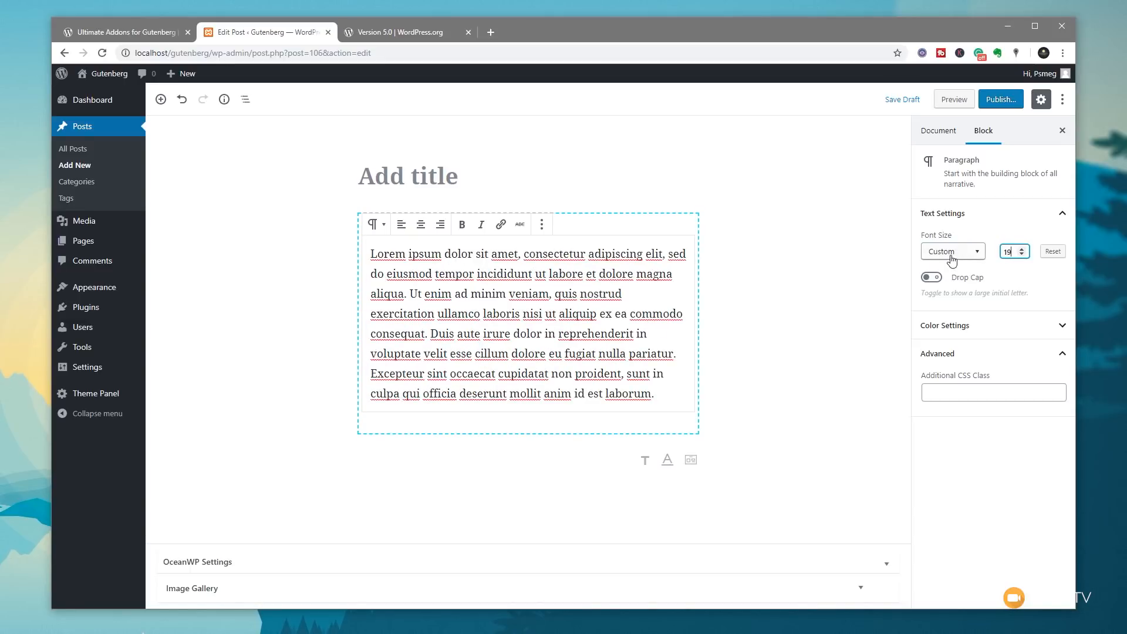
pyautogui.click(1022, 249)
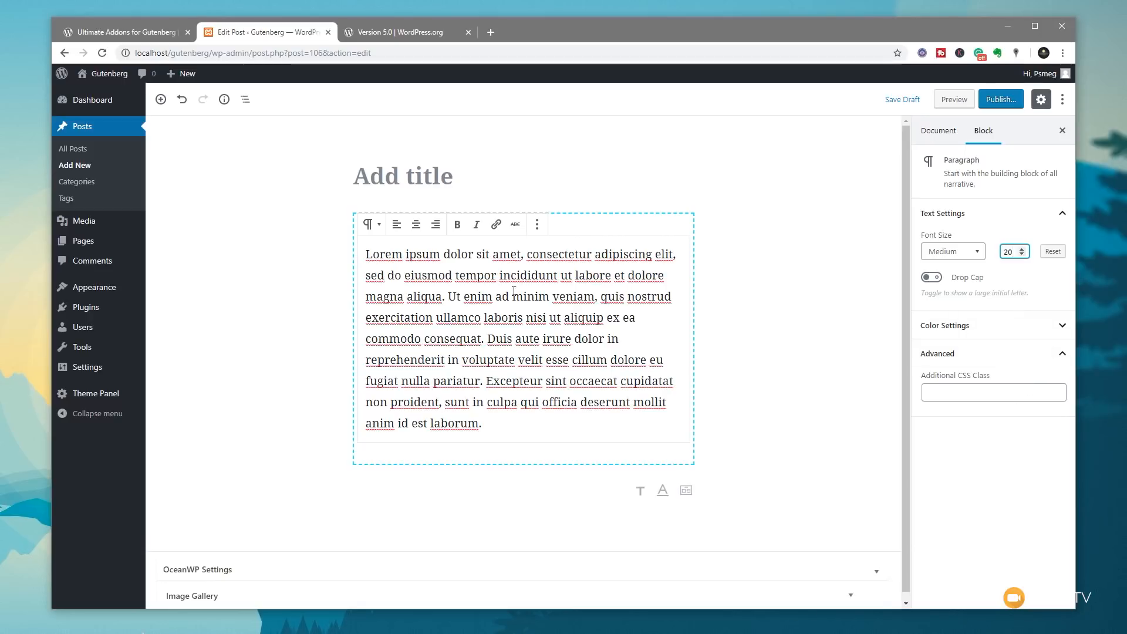
# Step: Try right and center alignment on the paragraph, left-align it, and enable its drop cap
pyautogui.click(416, 225)
pyautogui.click(435, 224)
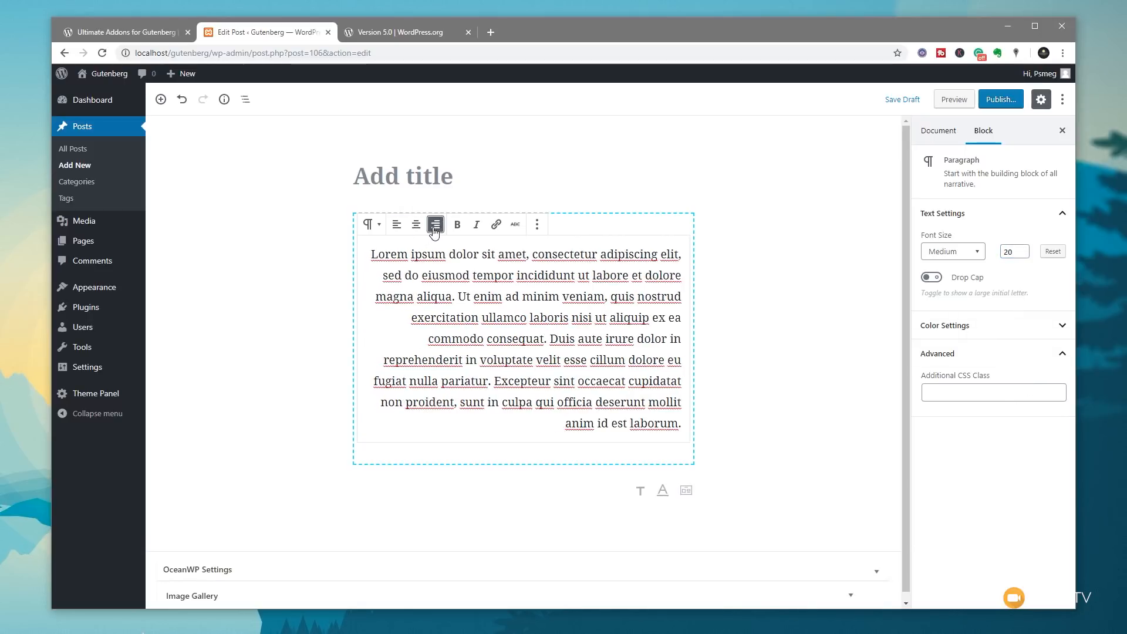
pyautogui.click(417, 225)
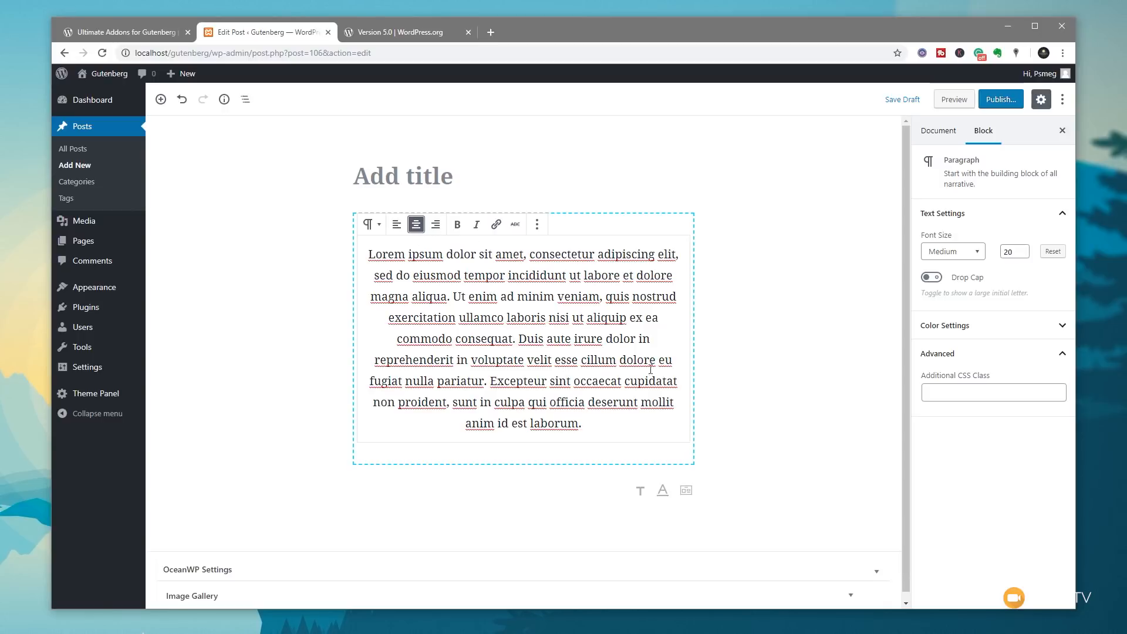
pyautogui.click(397, 225)
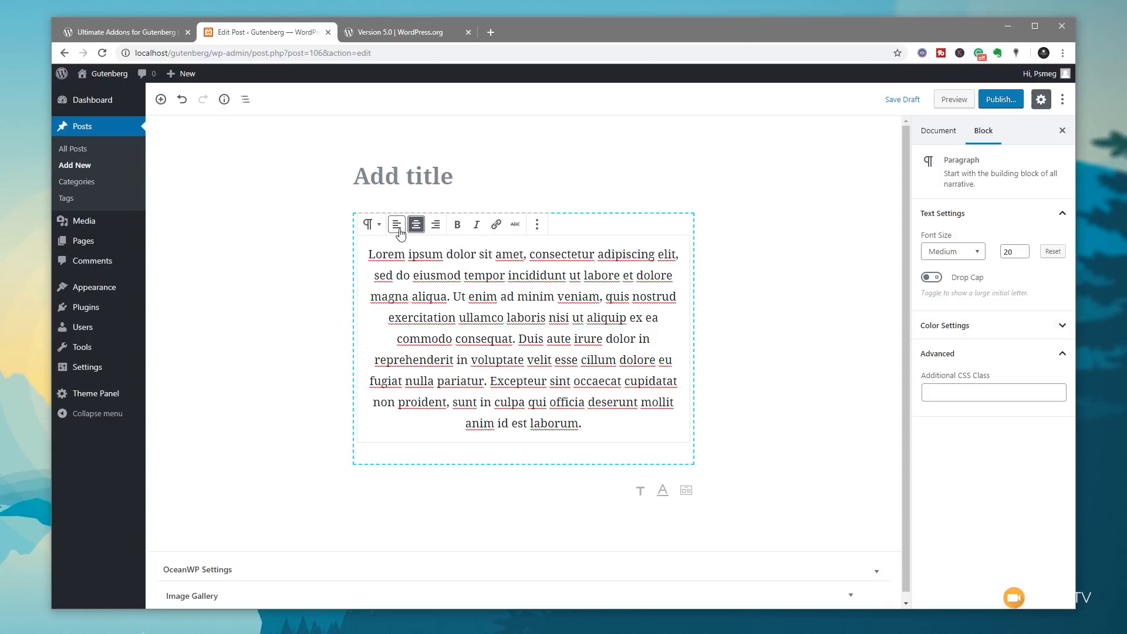
pyautogui.click(932, 278)
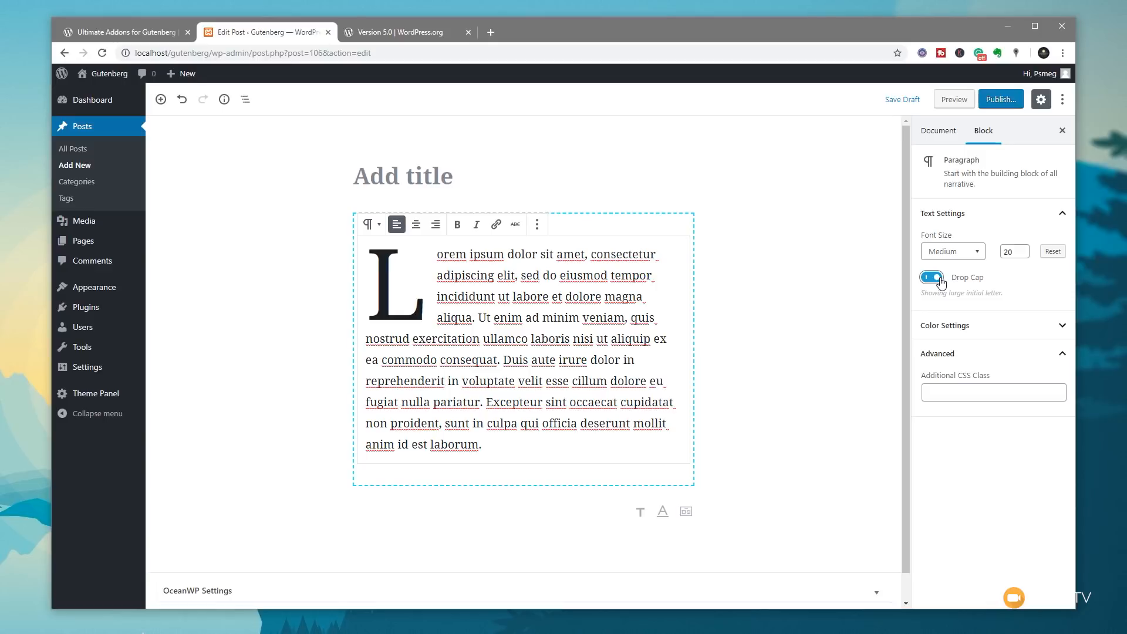
# Step: Give the paragraph a very light gray background, try several text color swatches, and make the text dark gray
pyautogui.click(938, 326)
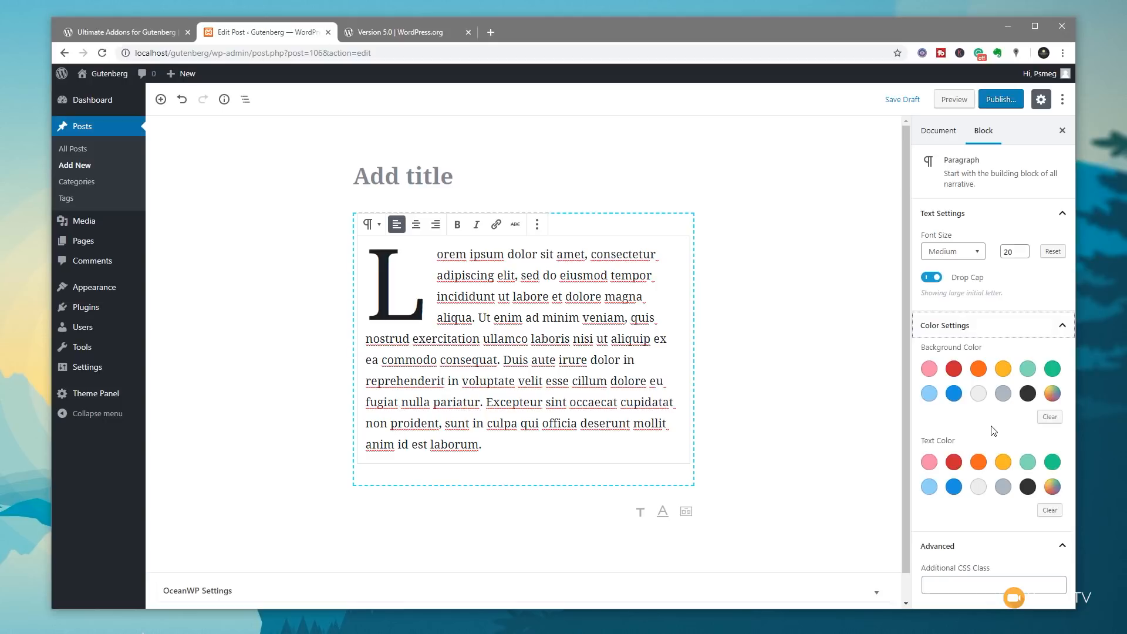
pyautogui.click(977, 397)
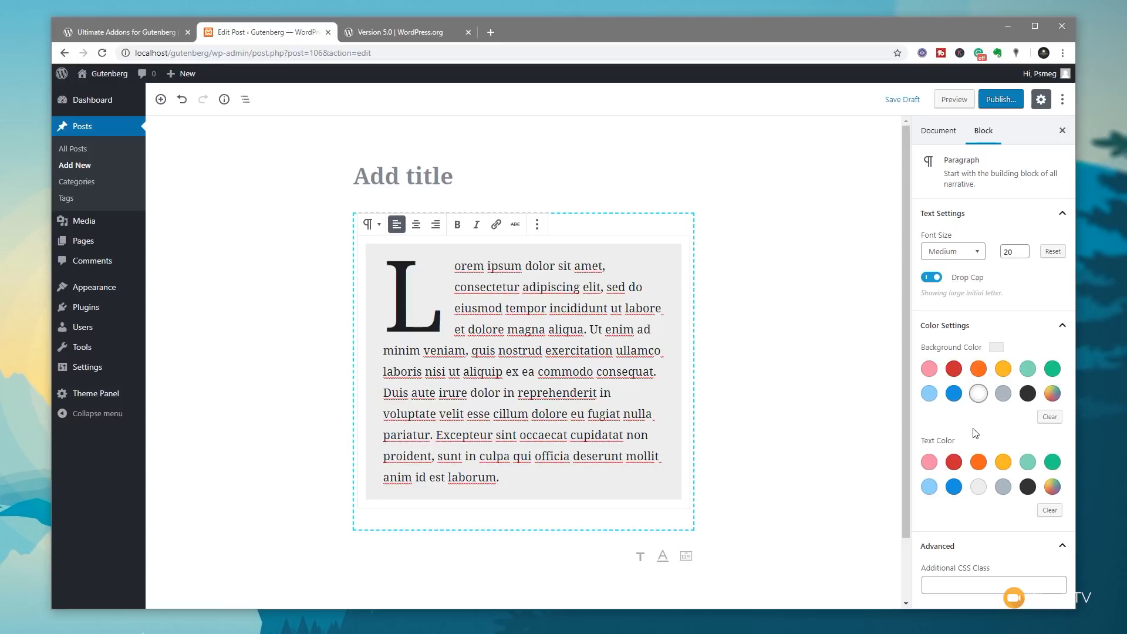
pyautogui.click(1011, 494)
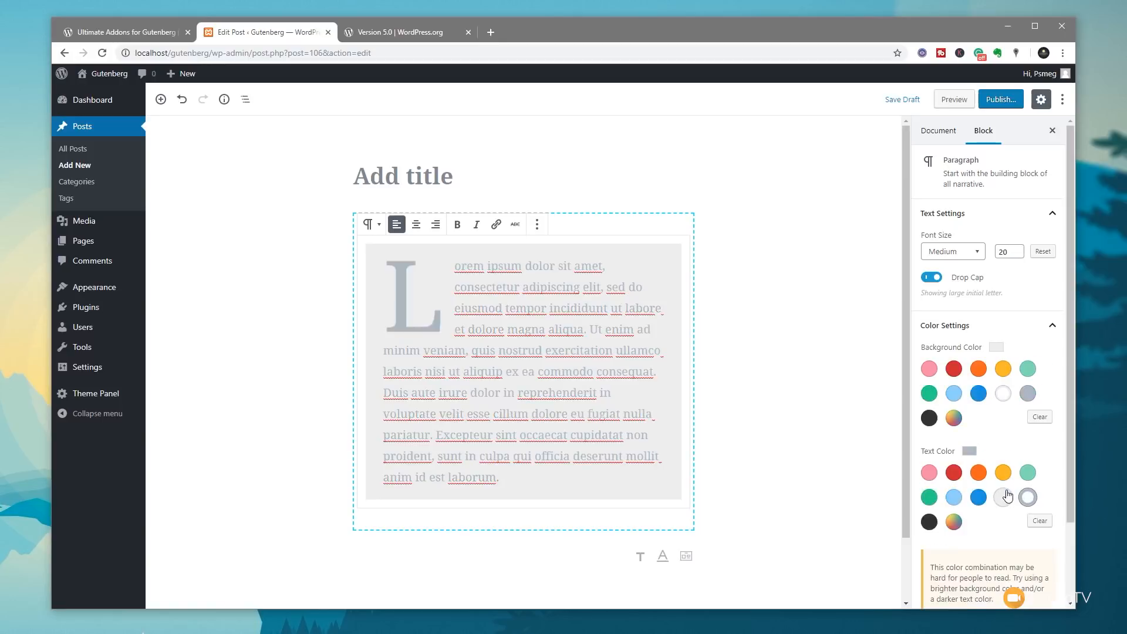
pyautogui.click(1007, 501)
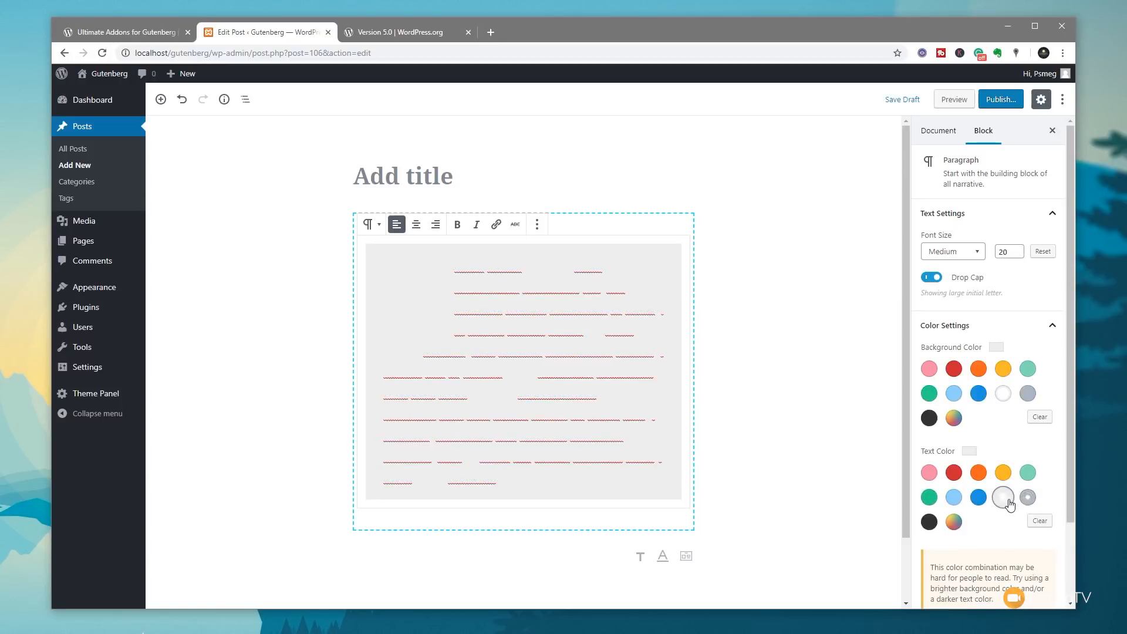
pyautogui.click(979, 497)
pyautogui.click(955, 498)
pyautogui.click(929, 522)
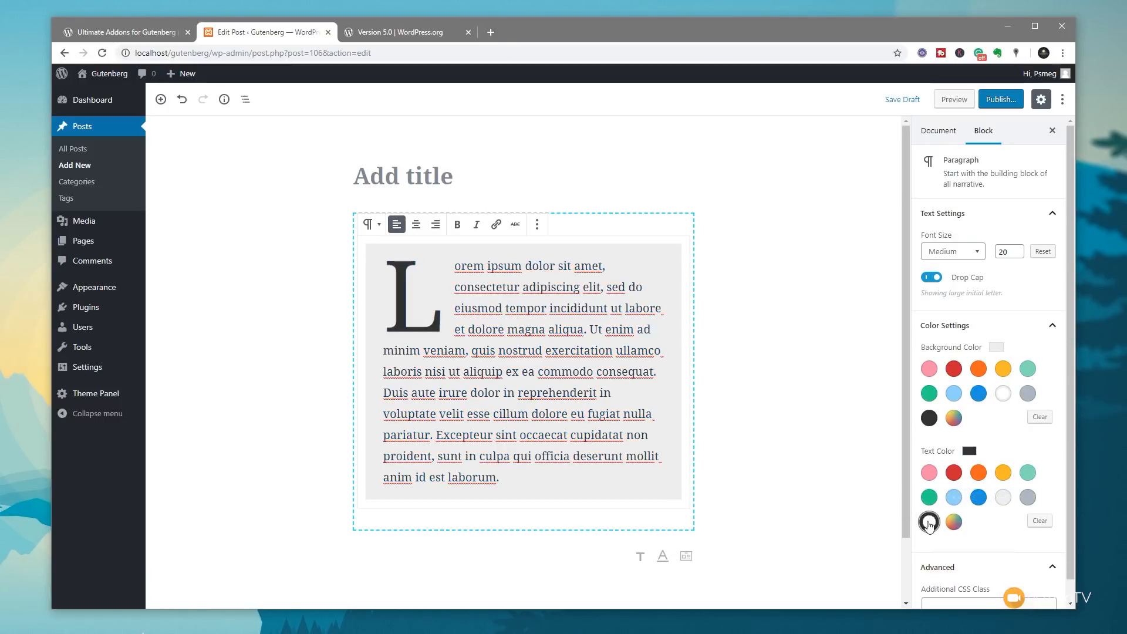
# Step: Look at the custom text color picker and preview the post with the styled section
pyautogui.click(954, 522)
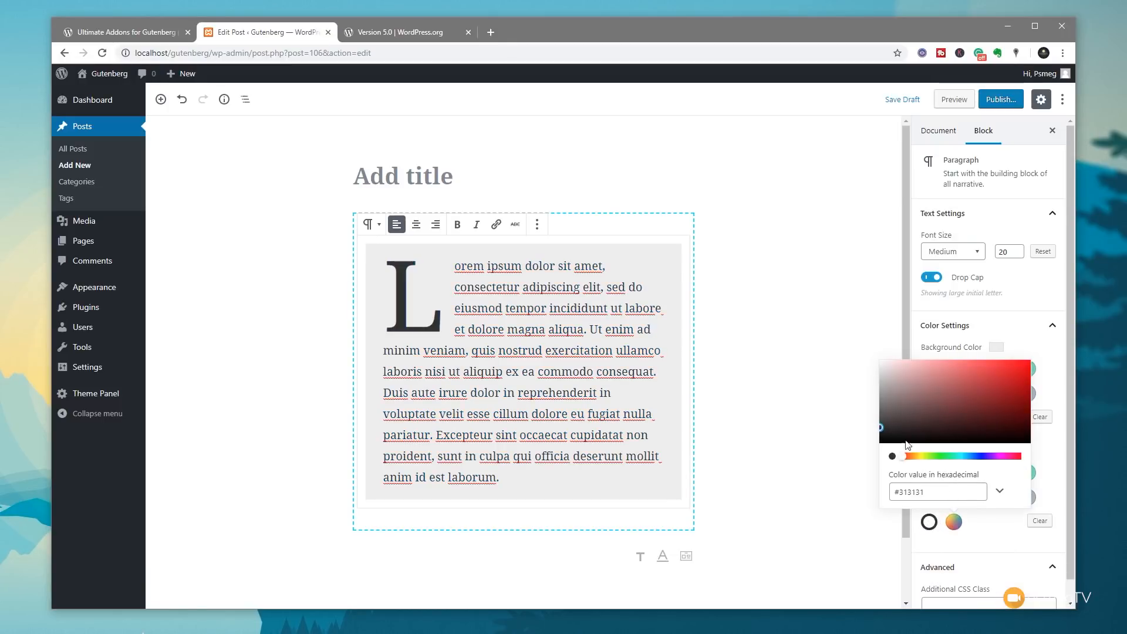
pyautogui.click(954, 522)
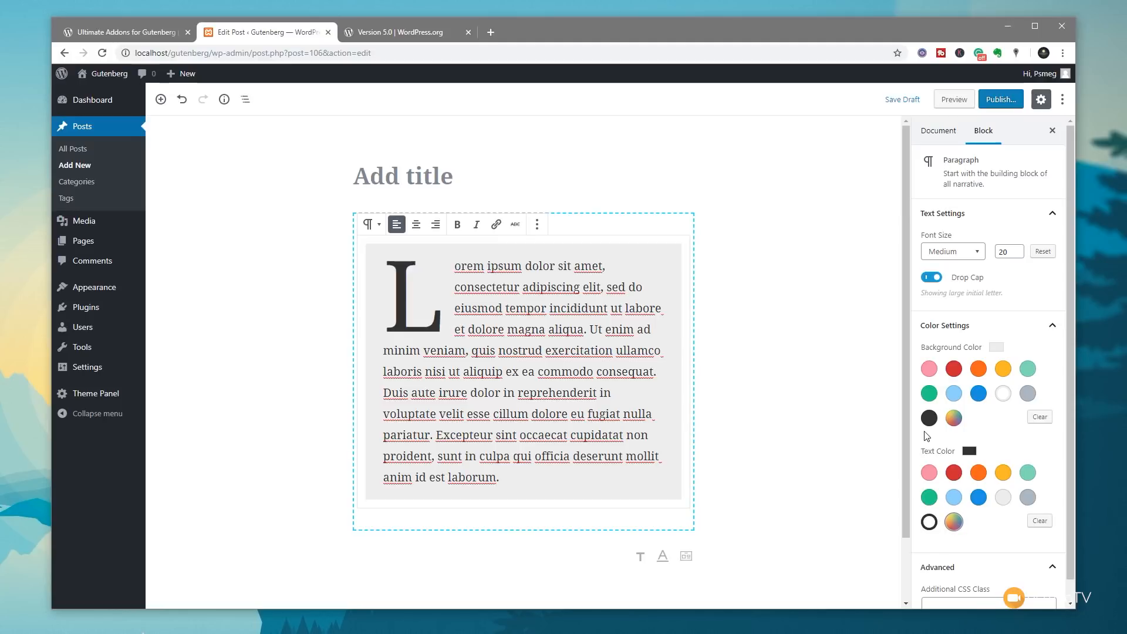
pyautogui.click(955, 101)
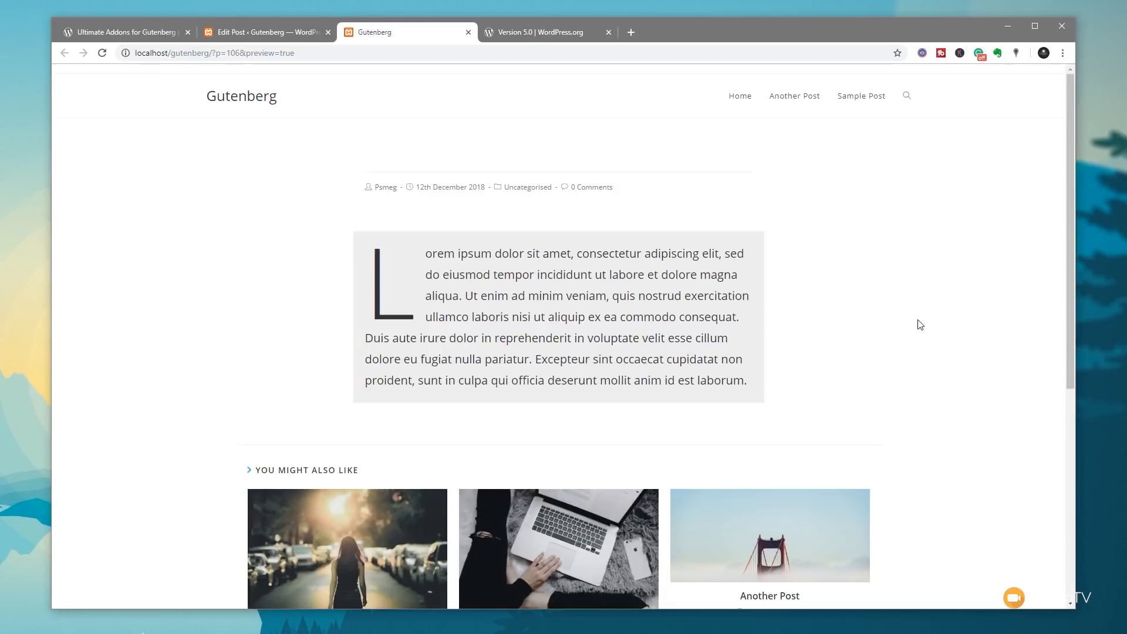
pyautogui.hotkey('ctrl', 'w')
# Step: Insert a Content Timeline block from the UAGB blocks in place of the section
pyautogui.click(160, 100)
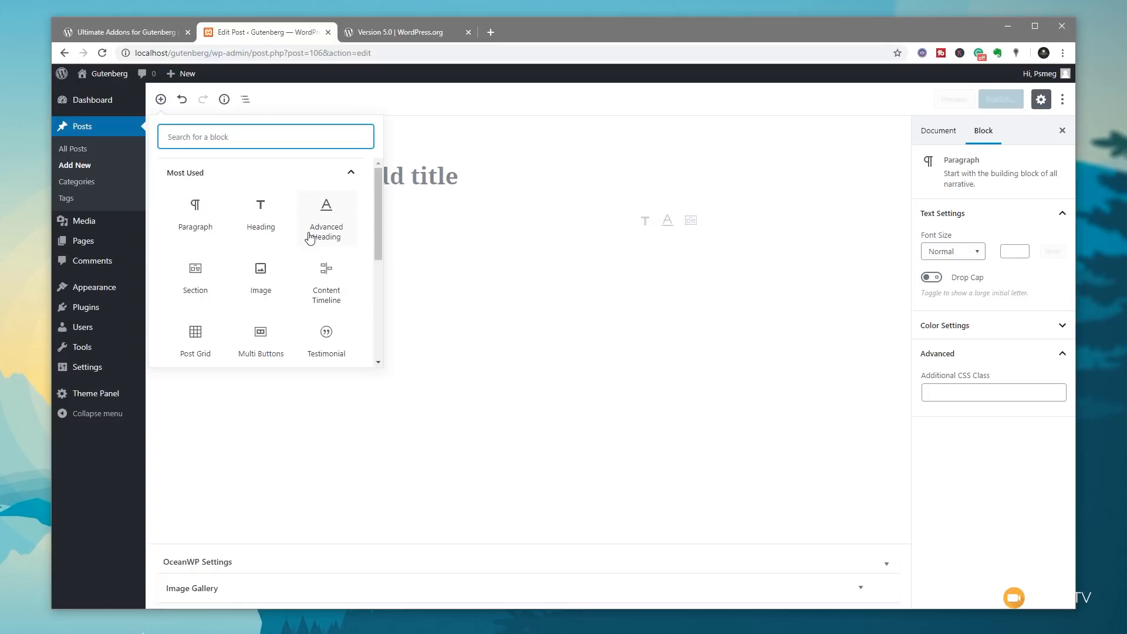
pyautogui.scroll(-5, 310, 237)
pyautogui.click(214, 347)
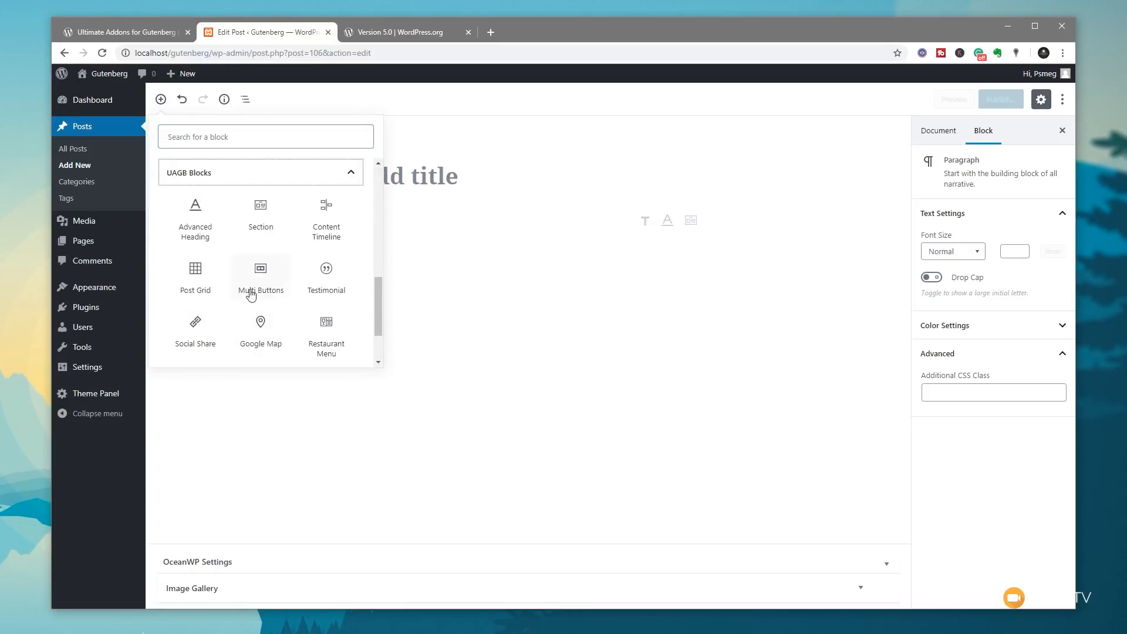
pyautogui.click(336, 224)
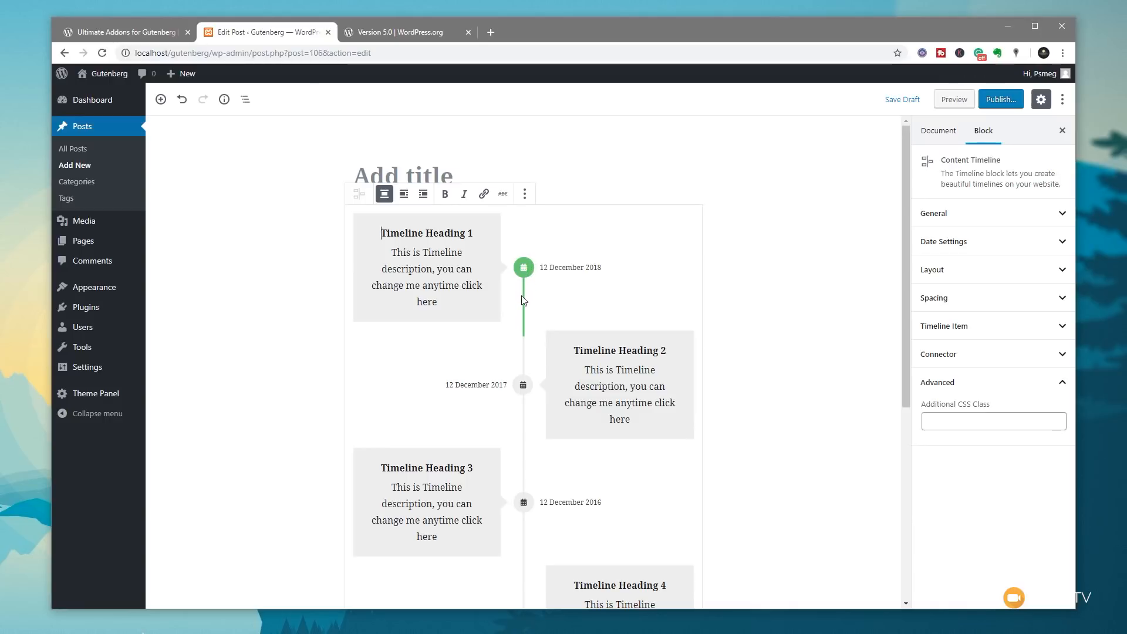
# Step: Reduce the timeline's number of items to 3 and raise it back to 5
pyautogui.scroll(-2, 325, 370)
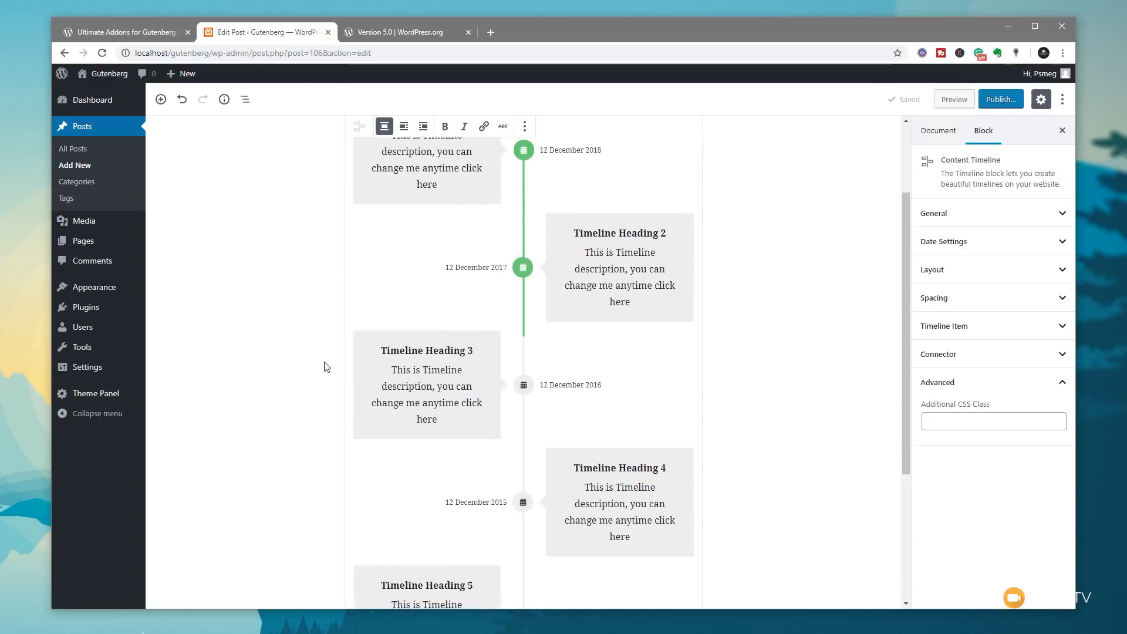
pyautogui.scroll(-3, 327, 367)
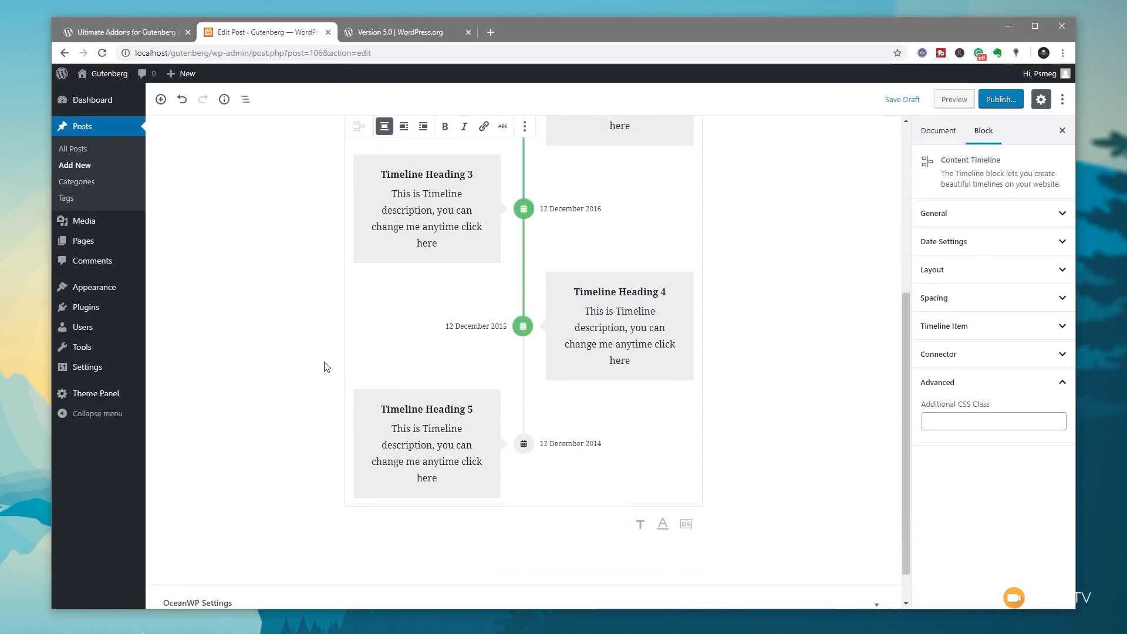
pyautogui.scroll(-1, 327, 367)
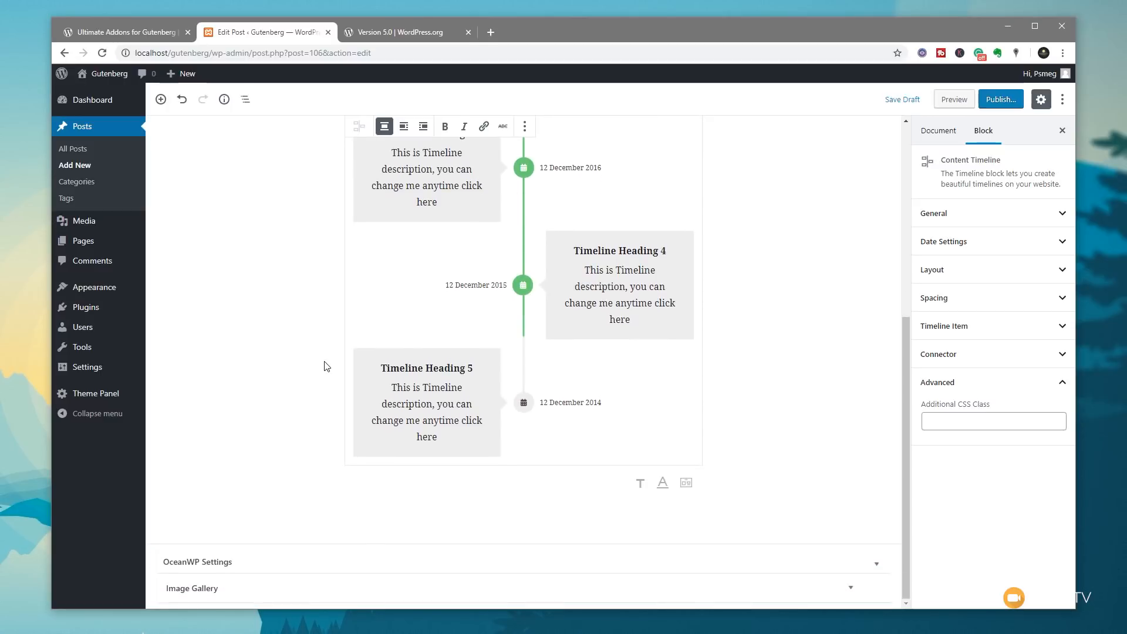
pyautogui.scroll(4, 327, 366)
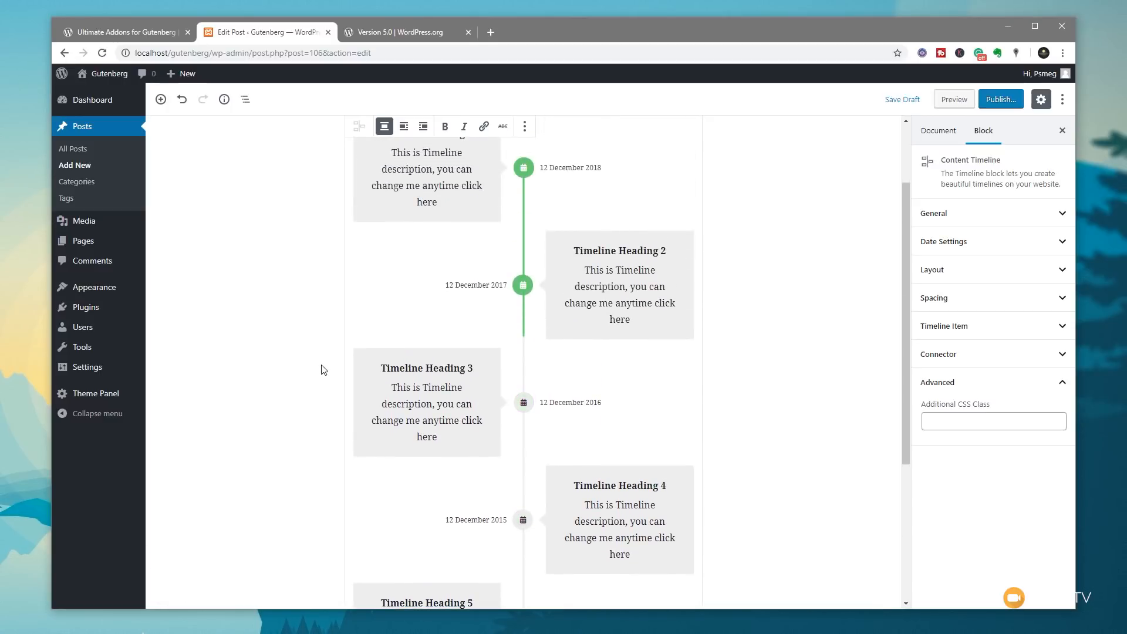
pyautogui.scroll(2, 704, 381)
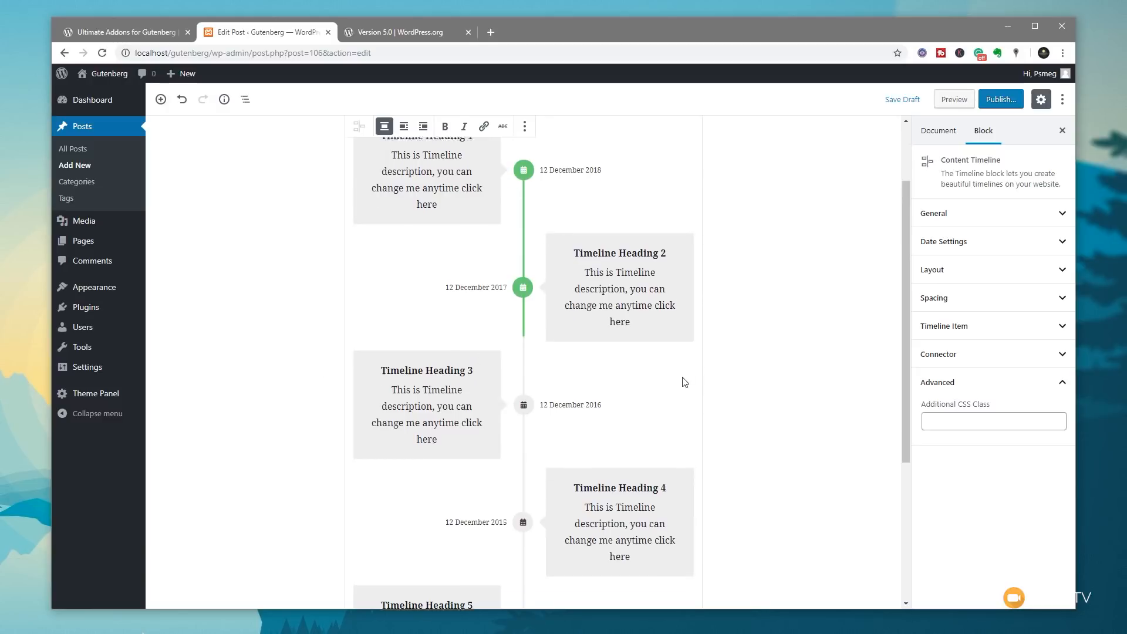
pyautogui.click(973, 217)
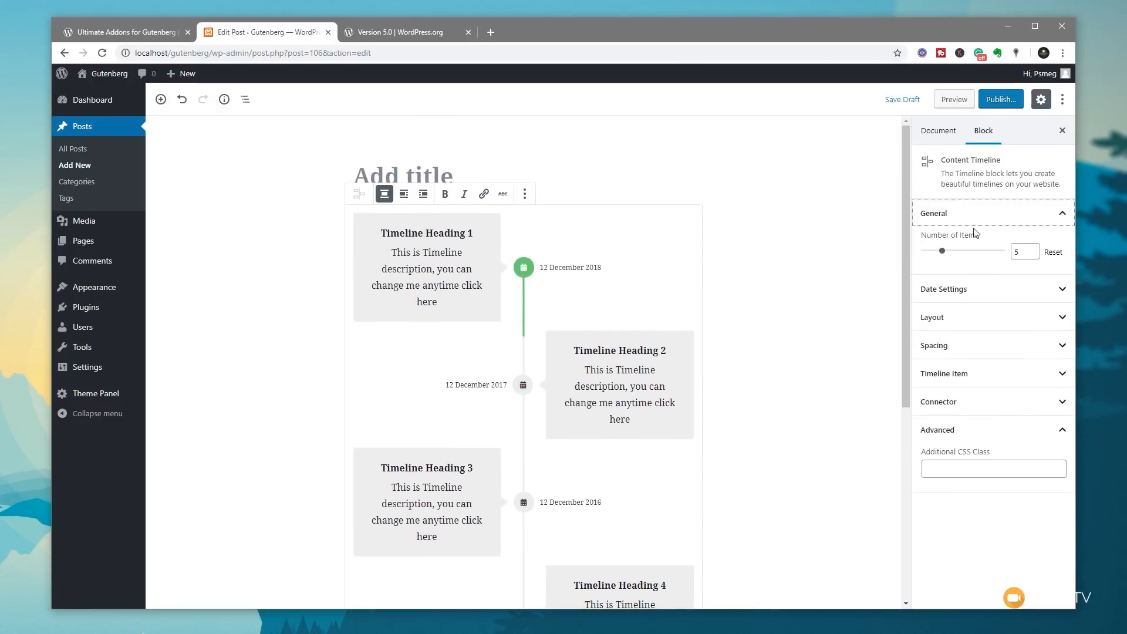
pyautogui.moveTo(944, 257); pyautogui.dragTo(934, 258)
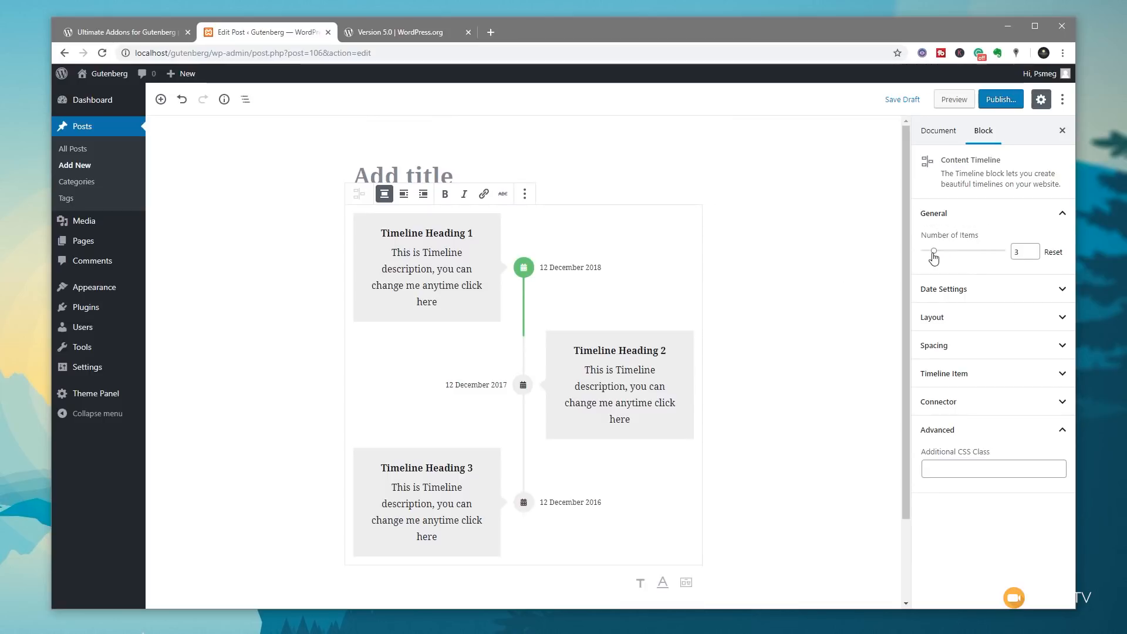
pyautogui.moveTo(934, 258); pyautogui.dragTo(944, 257)
pyautogui.scroll(-5, 760, 433)
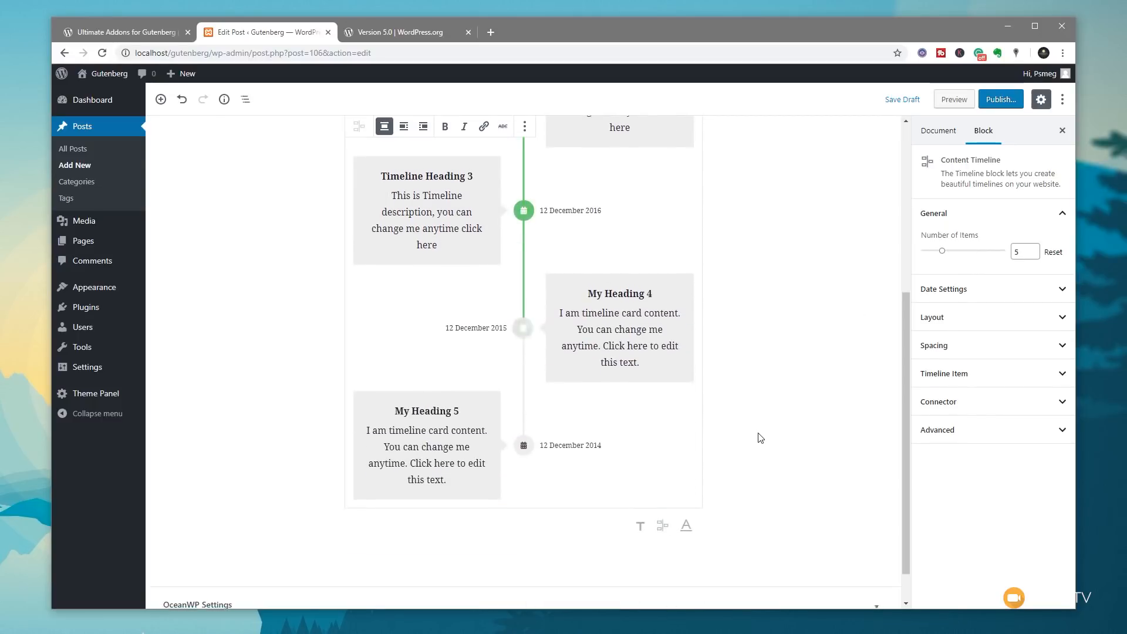
pyautogui.scroll(5, 759, 437)
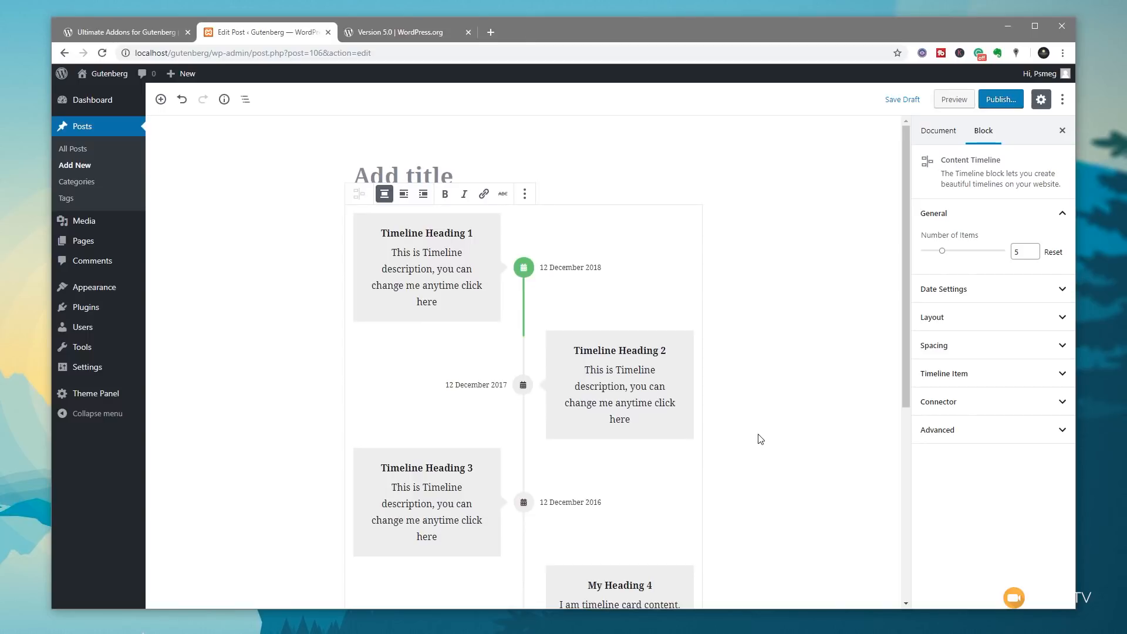
# Step: Try red, blue and light blue as the timeline's date color, return it to dark gray, and set the date font size to 15
pyautogui.click(954, 291)
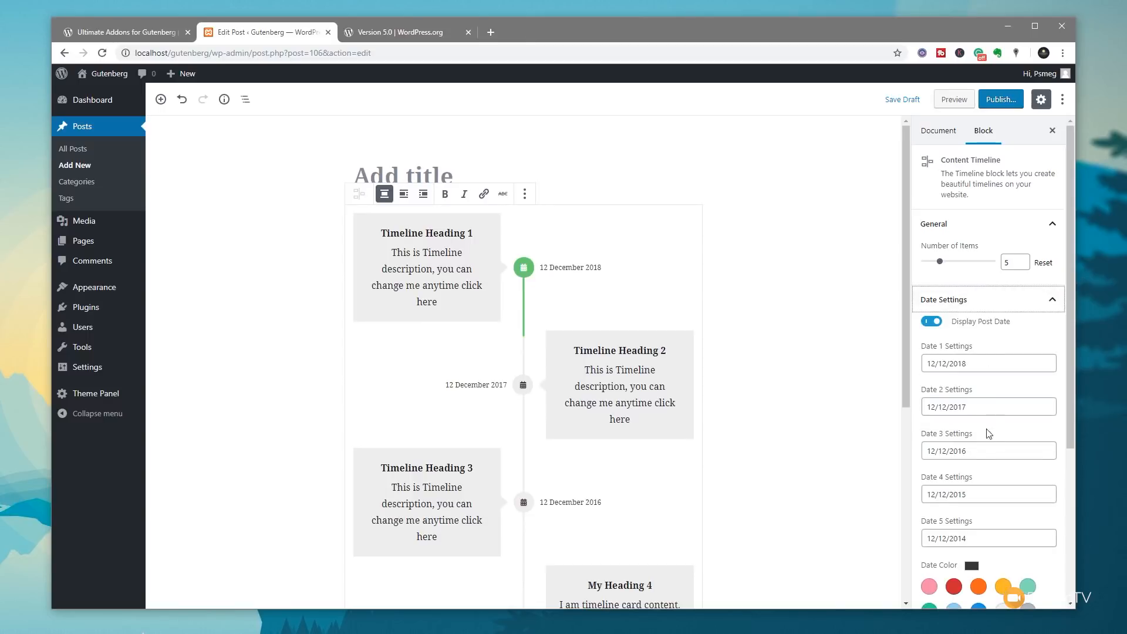
pyautogui.scroll(-3, 984, 416)
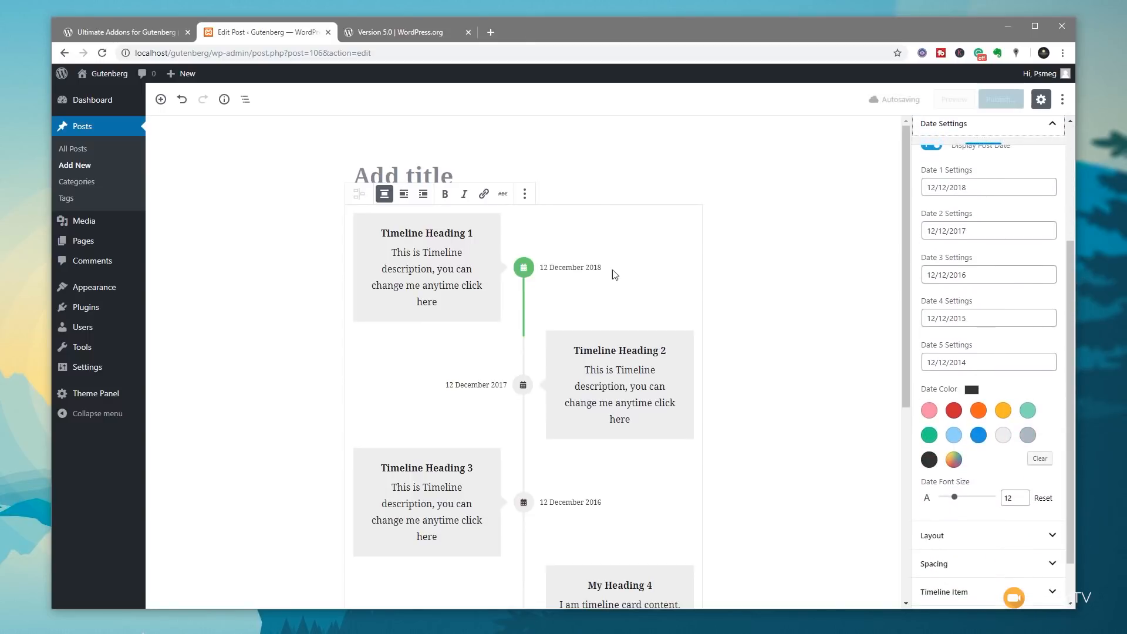
pyautogui.moveTo(972, 188); pyautogui.dragTo(921, 236)
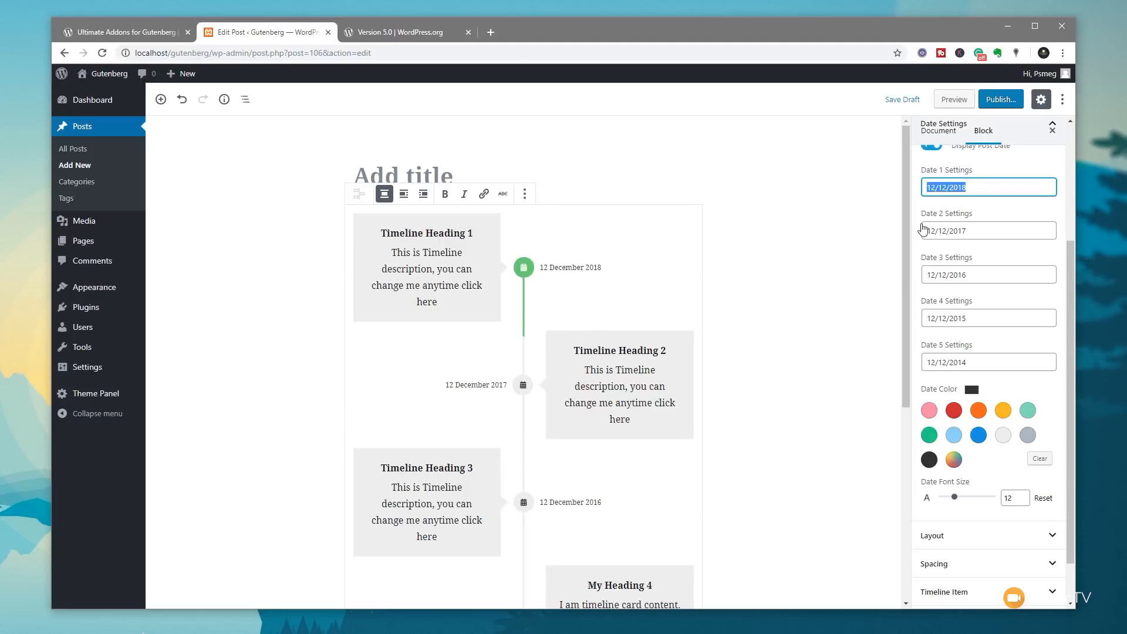
pyautogui.scroll(-1, 1003, 394)
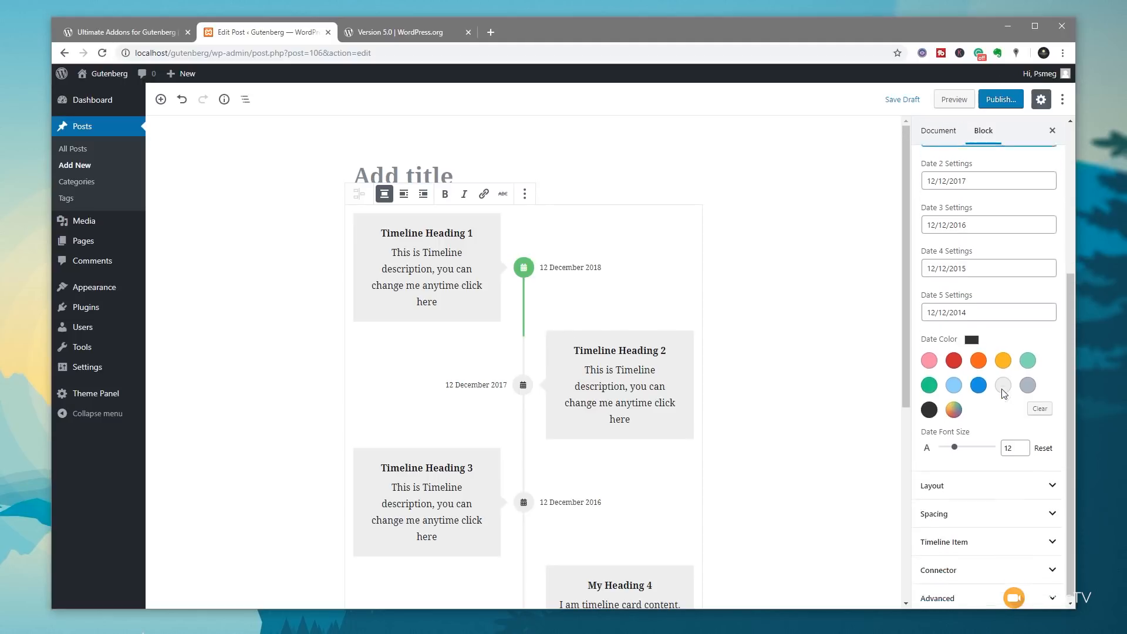
pyautogui.click(954, 359)
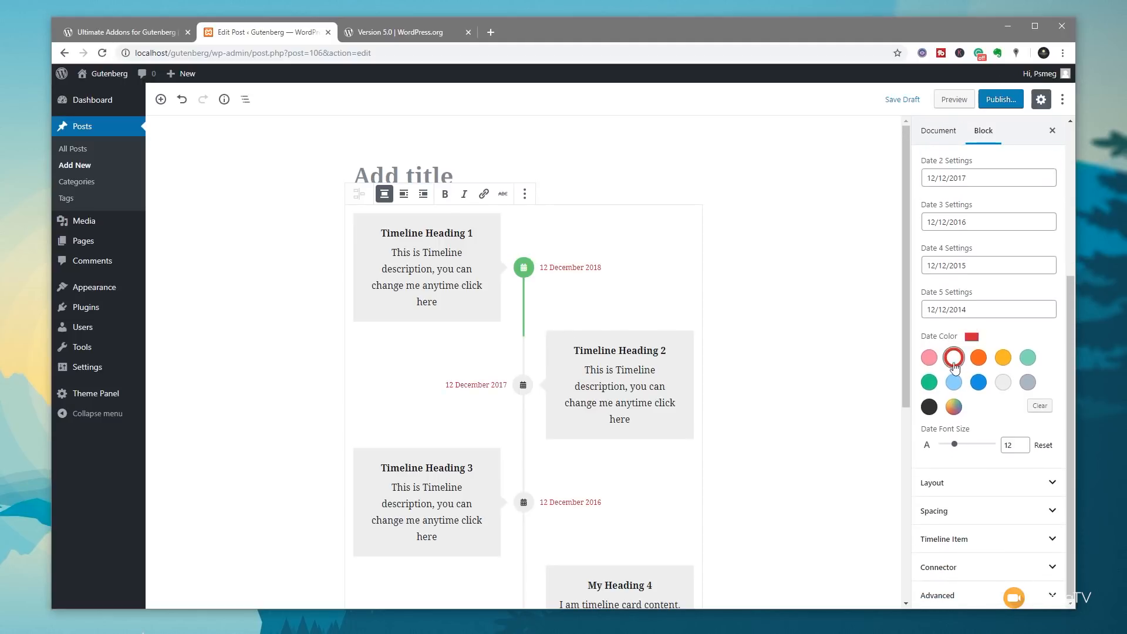
pyautogui.click(979, 385)
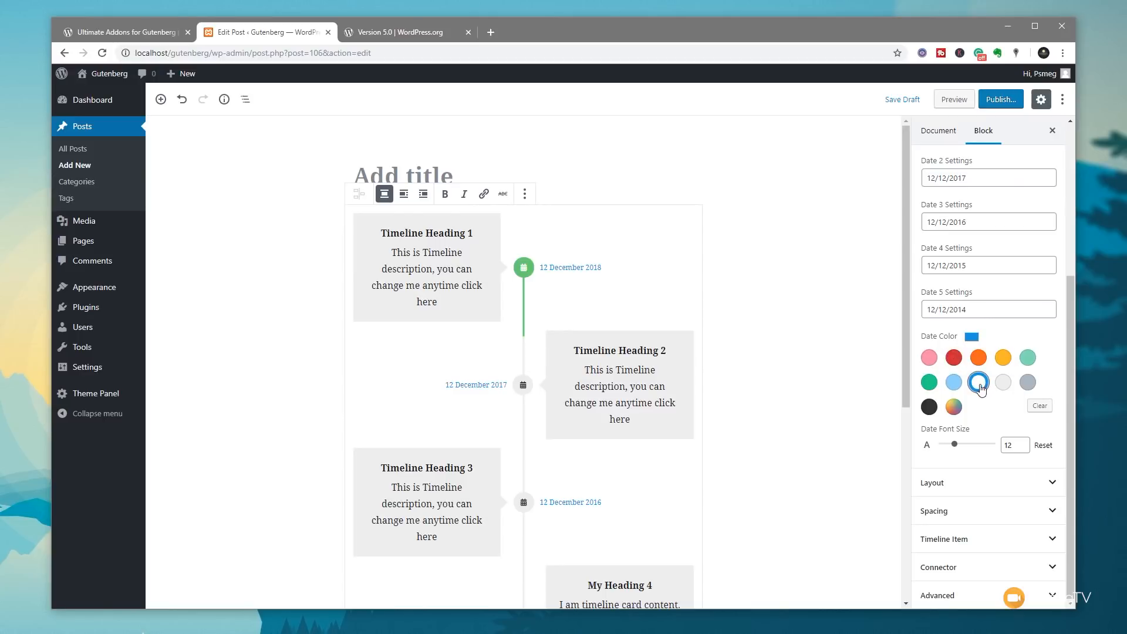
pyautogui.click(954, 383)
pyautogui.click(931, 409)
pyautogui.moveTo(955, 446); pyautogui.dragTo(958, 449)
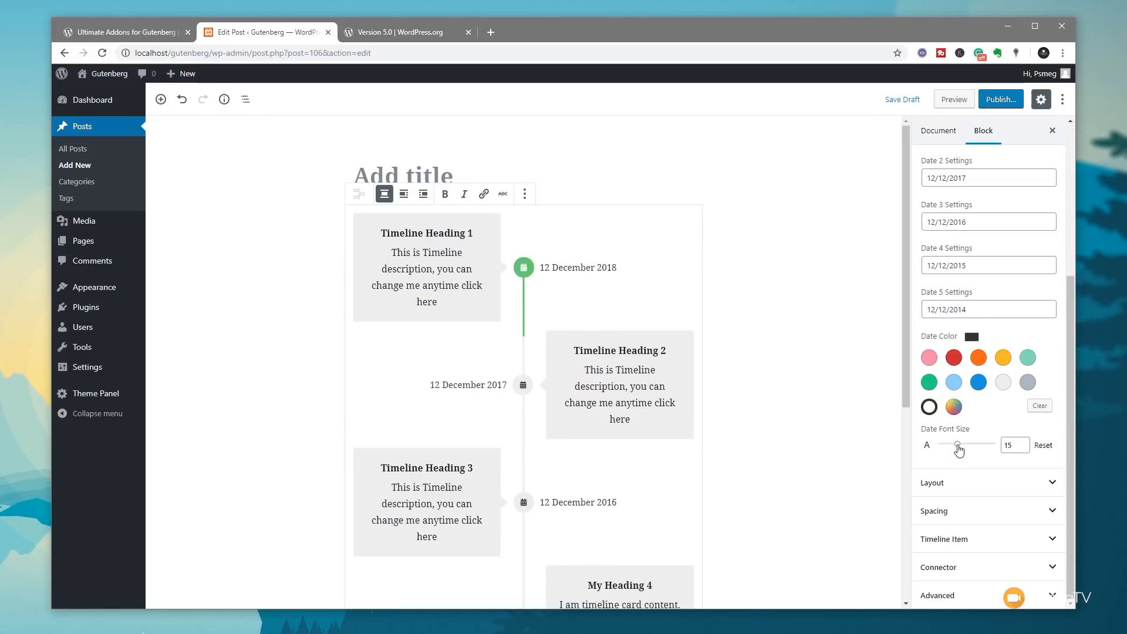
# Step: Try the Left and Right orientations for the timeline layout and set the orientation back to Center
pyautogui.click(971, 484)
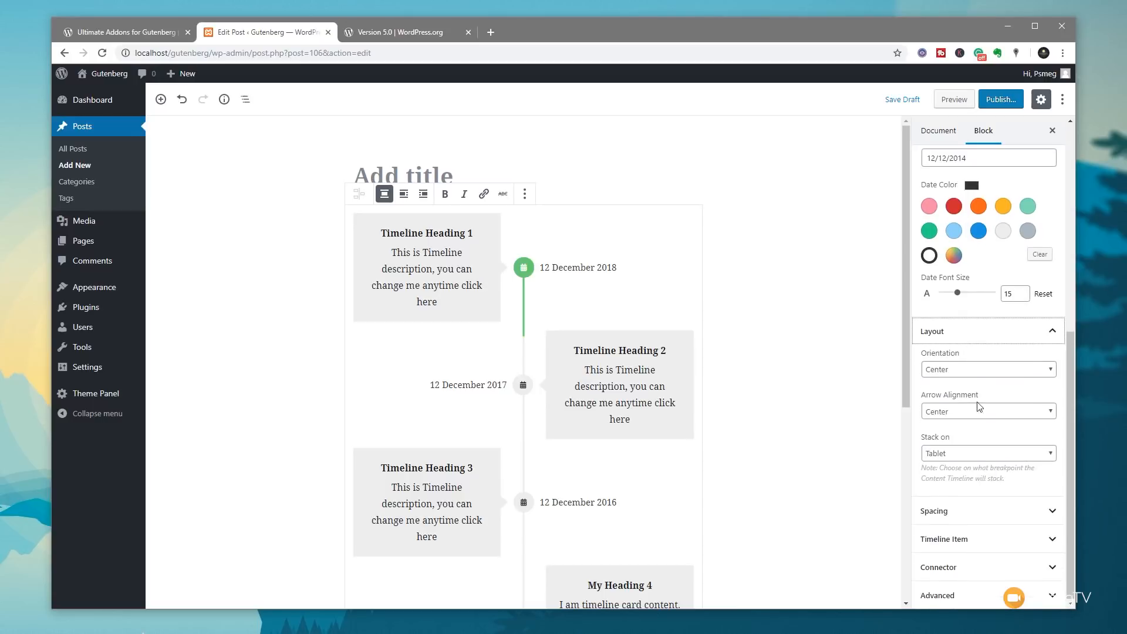
pyautogui.click(967, 372)
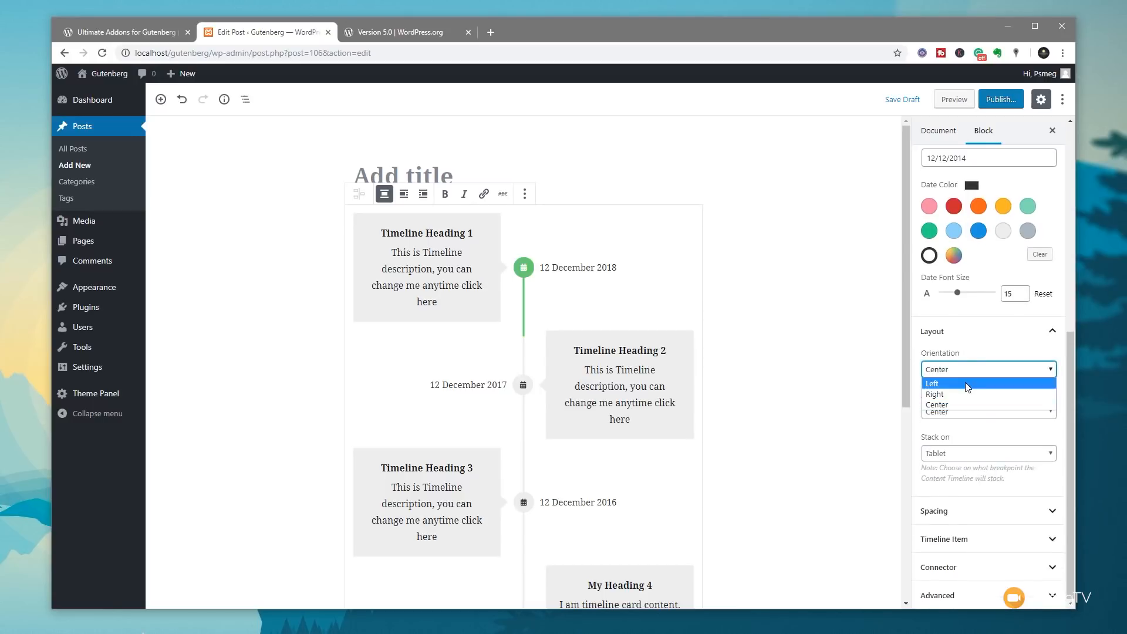
pyautogui.click(966, 384)
pyautogui.click(959, 411)
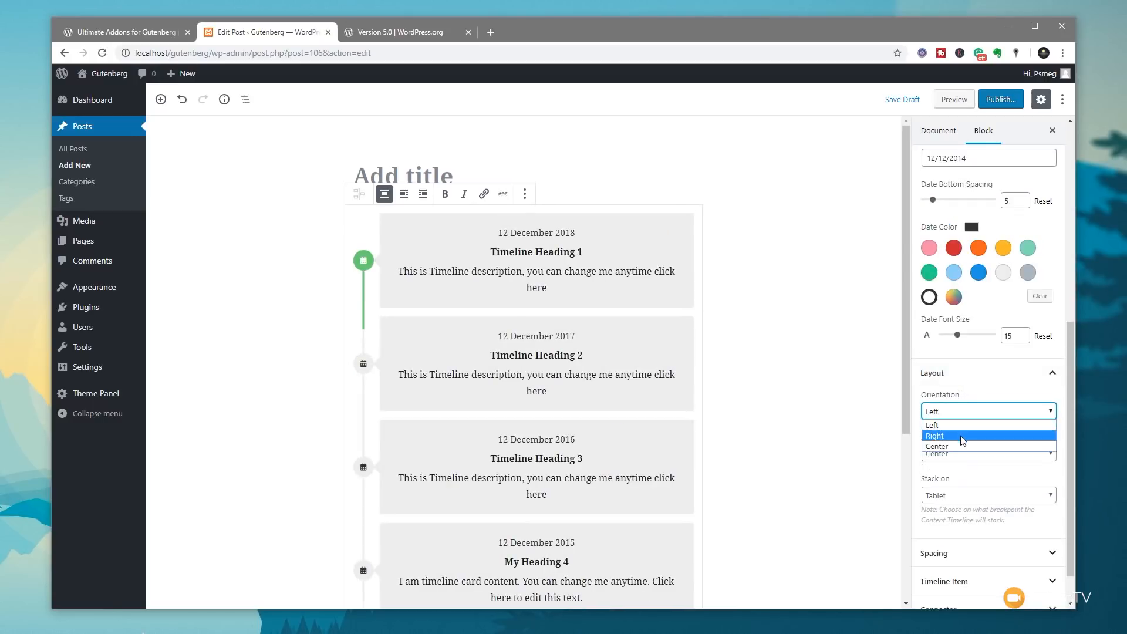
pyautogui.click(961, 436)
pyautogui.click(963, 418)
pyautogui.click(960, 446)
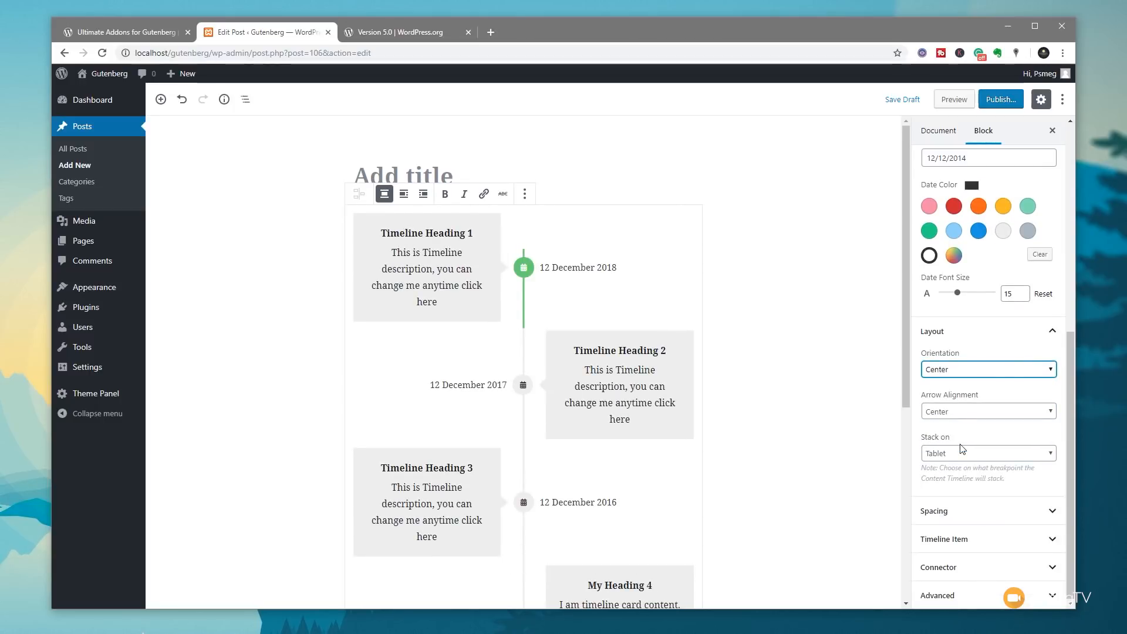
# Step: Try the Top and Bottom arrow alignments for the timeline and return the arrow alignment to Center
pyautogui.click(956, 412)
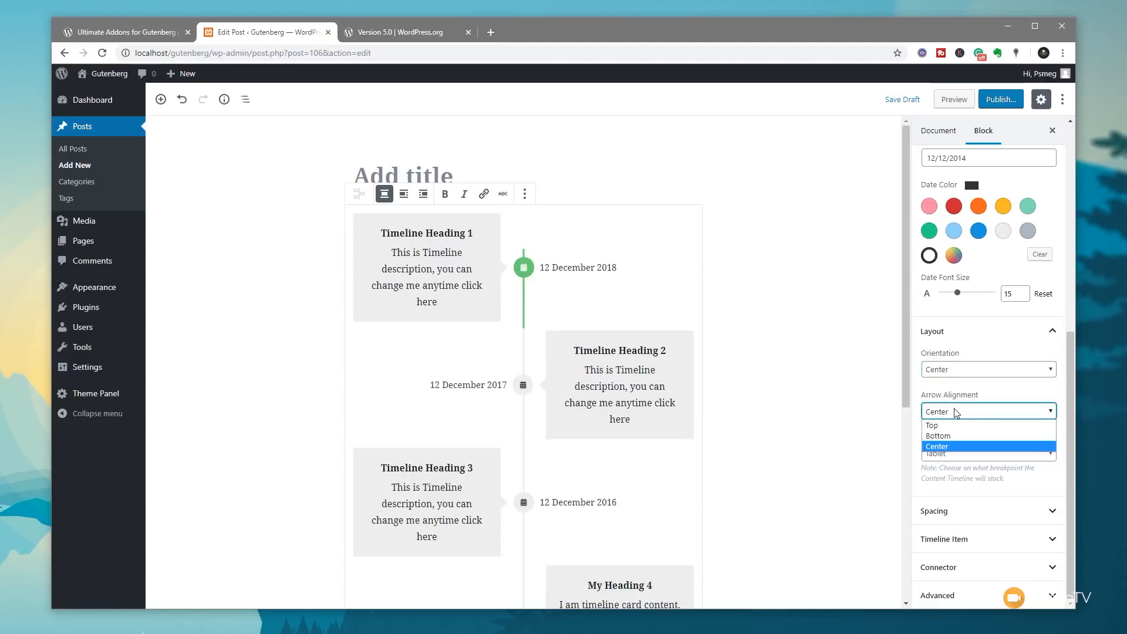
pyautogui.click(958, 425)
pyautogui.click(961, 414)
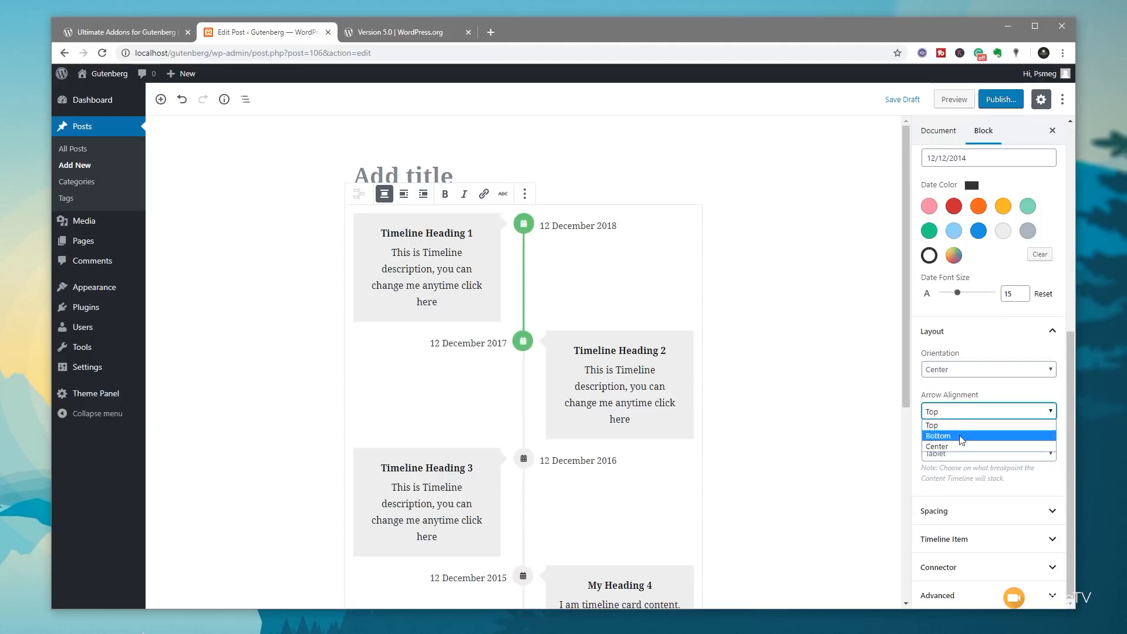
pyautogui.click(958, 437)
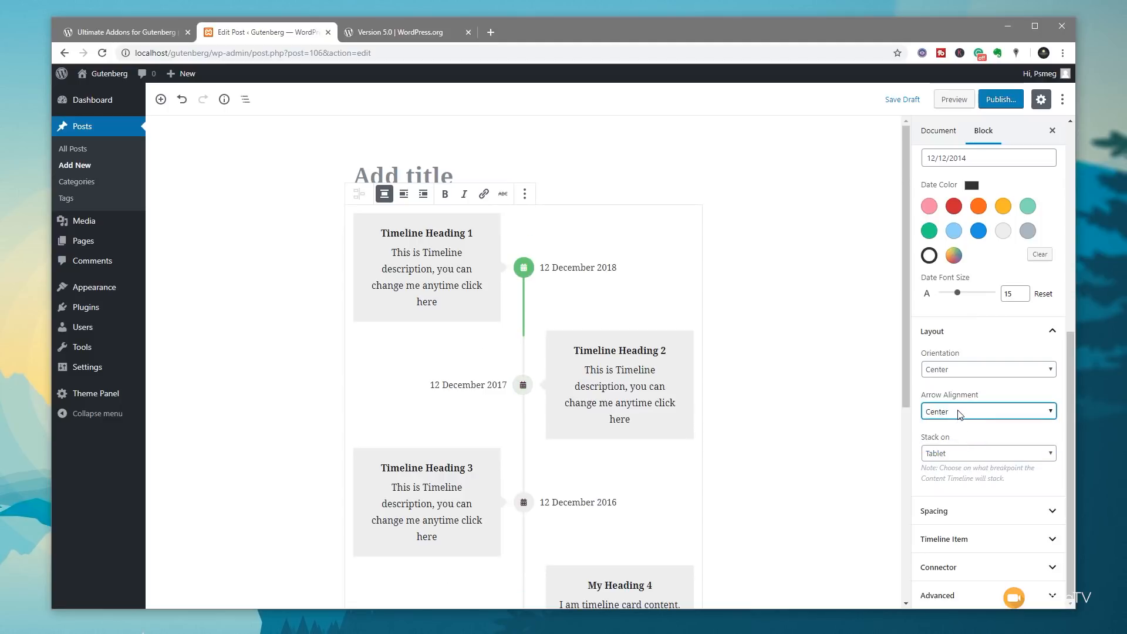
# Step: Try None as the timeline's stacking breakpoint, set it back to Tablet, and collapse the layout settings
pyautogui.click(960, 454)
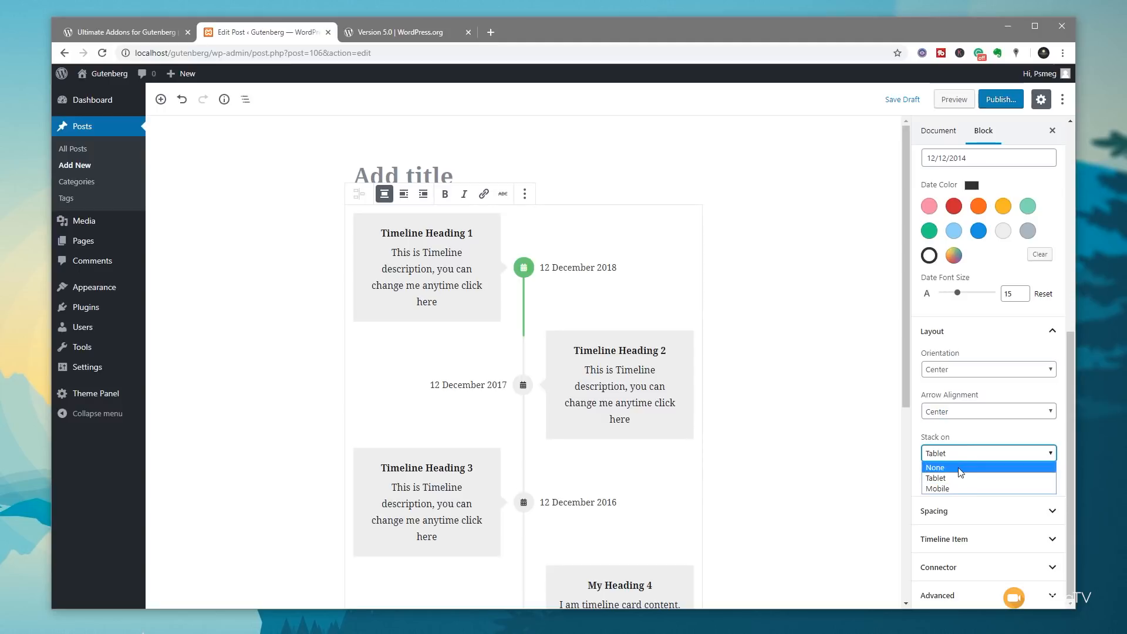
pyautogui.click(960, 470)
pyautogui.click(964, 454)
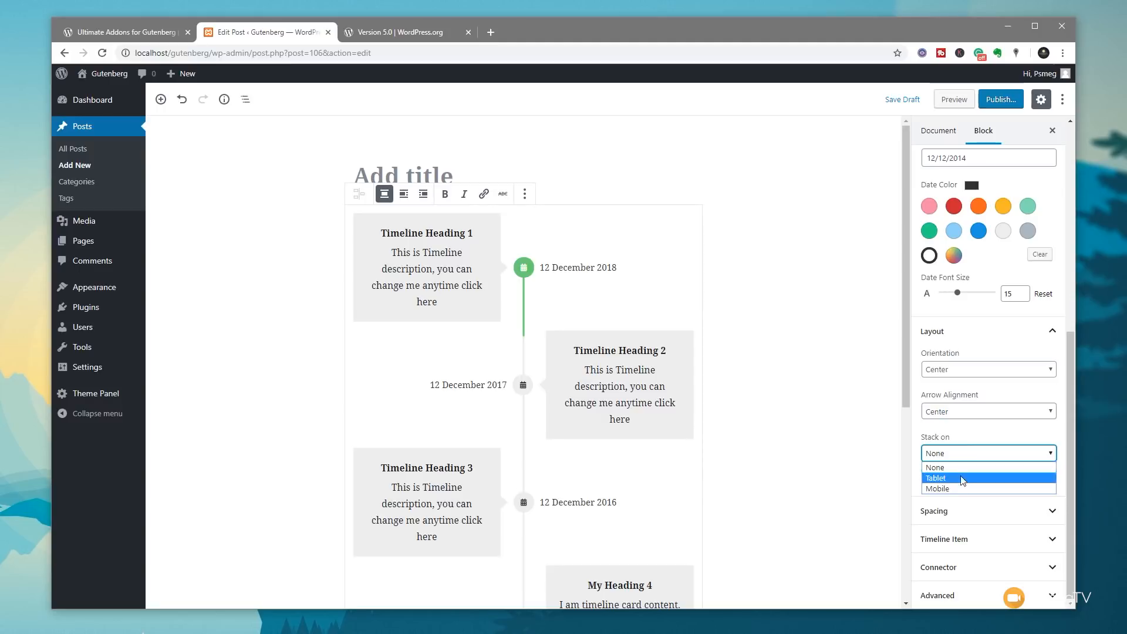
pyautogui.click(961, 480)
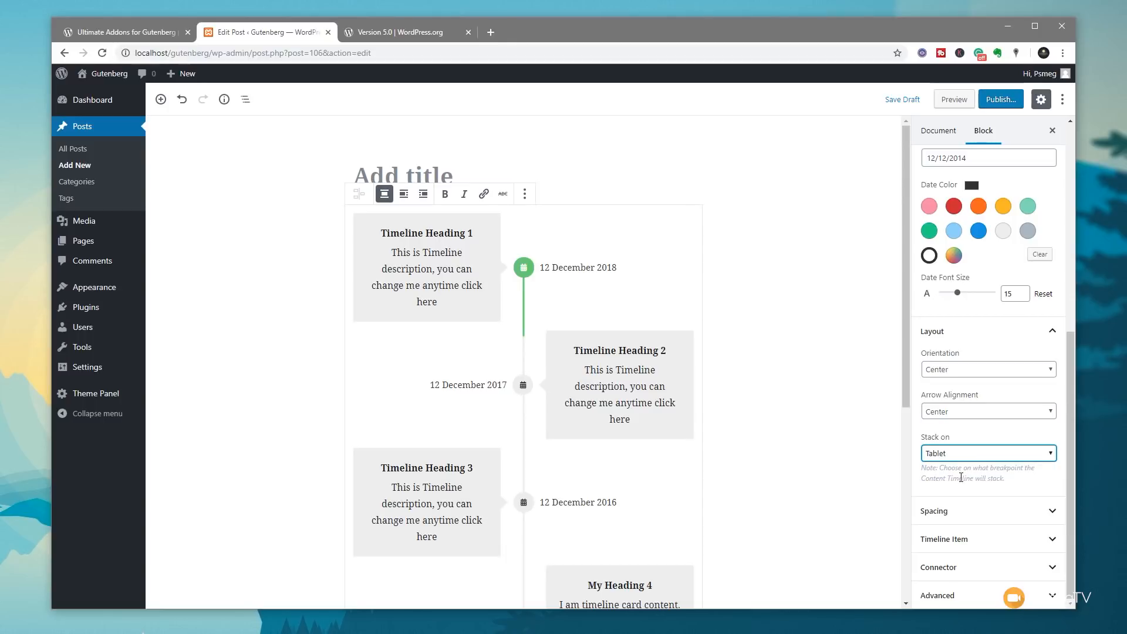
pyautogui.click(1050, 332)
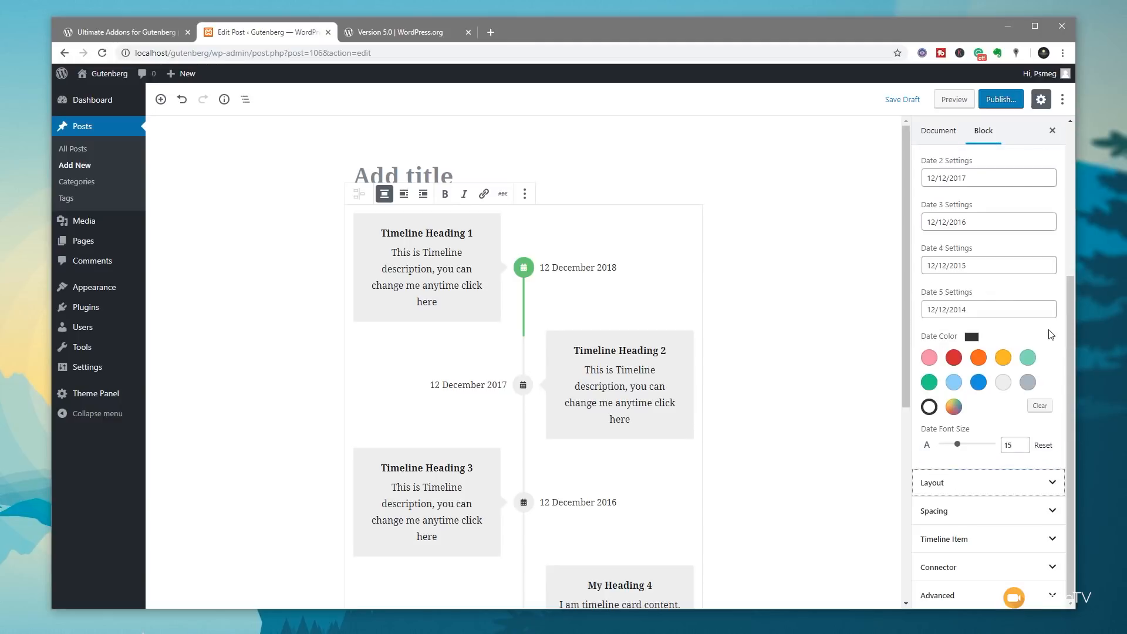
# Step: Set the timeline's horizontal space to 16, vertical space to 28 and heading bottom spacing to 16
pyautogui.click(996, 512)
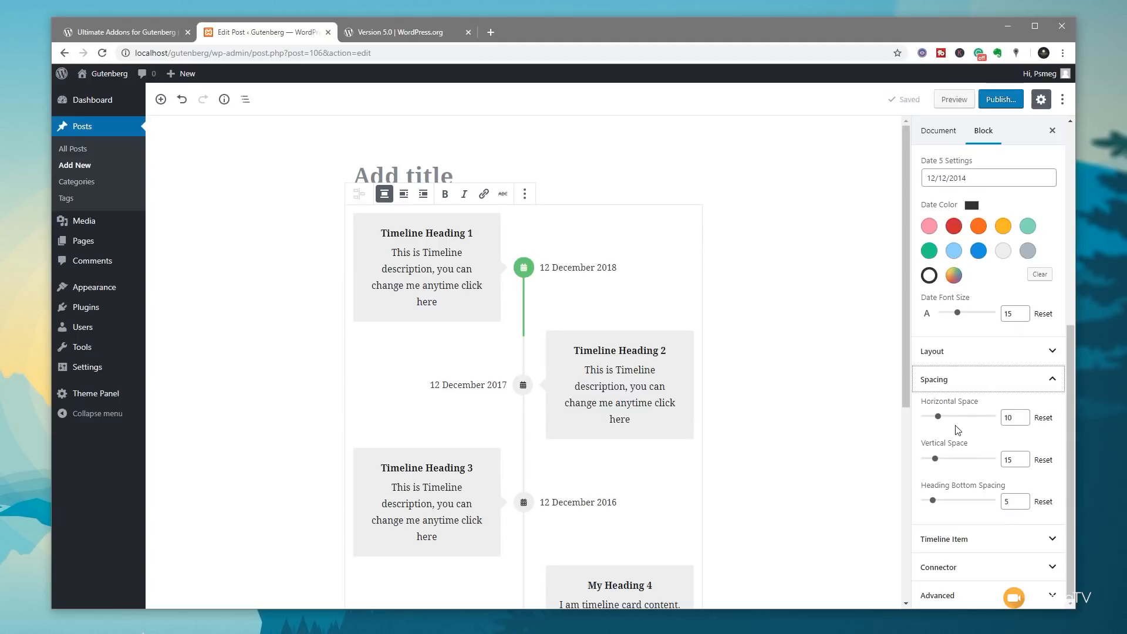
pyautogui.moveTo(939, 417); pyautogui.dragTo(945, 417)
pyautogui.moveTo(935, 458)
pyautogui.mouseDown()
pyautogui.moveTo(956, 461)
pyautogui.moveTo(943, 459)
pyautogui.mouseUp()
pyautogui.moveTo(934, 501); pyautogui.dragTo(948, 496)
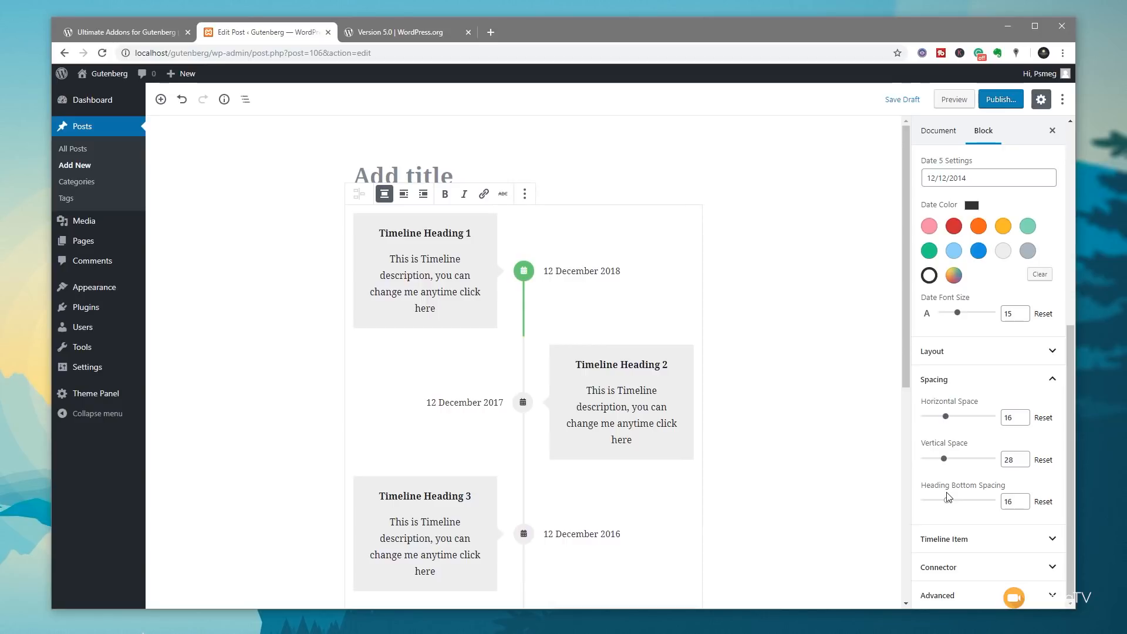
# Step: Look at the heading tag options for the timeline items, keep H4, and make the headings red
pyautogui.click(1004, 540)
pyautogui.scroll(-5, 1005, 545)
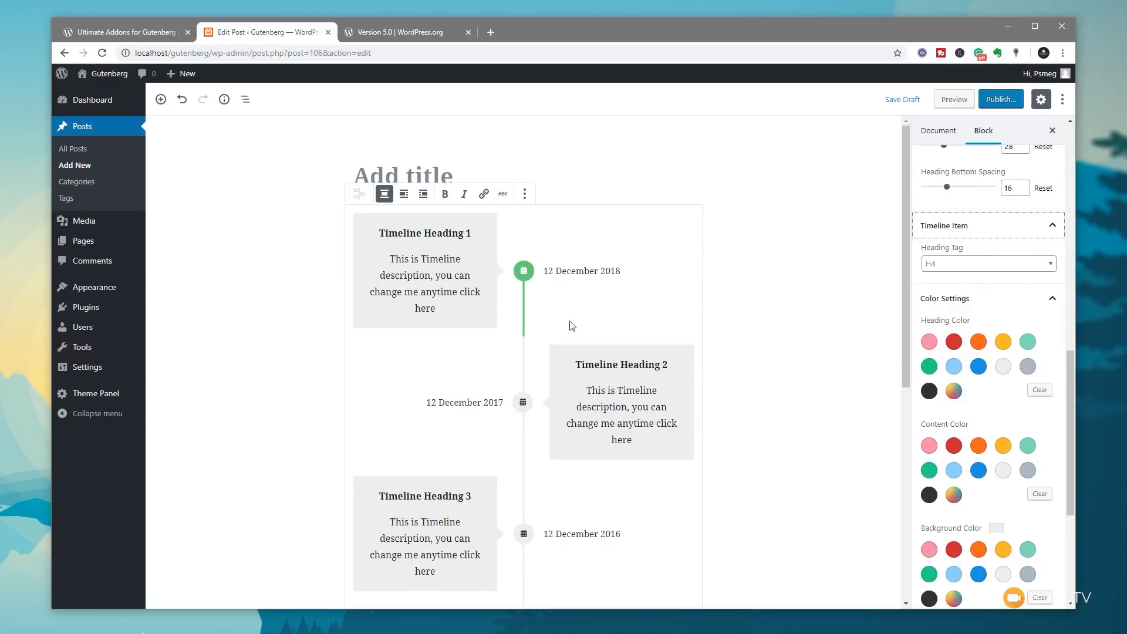
pyautogui.click(1019, 263)
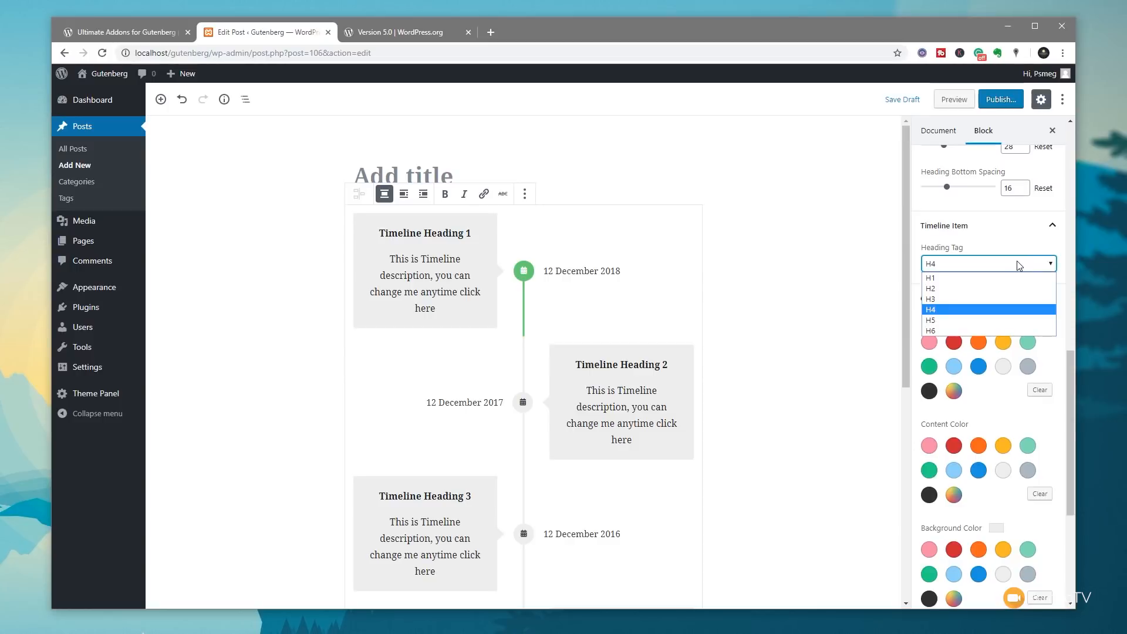
pyautogui.click(1017, 262)
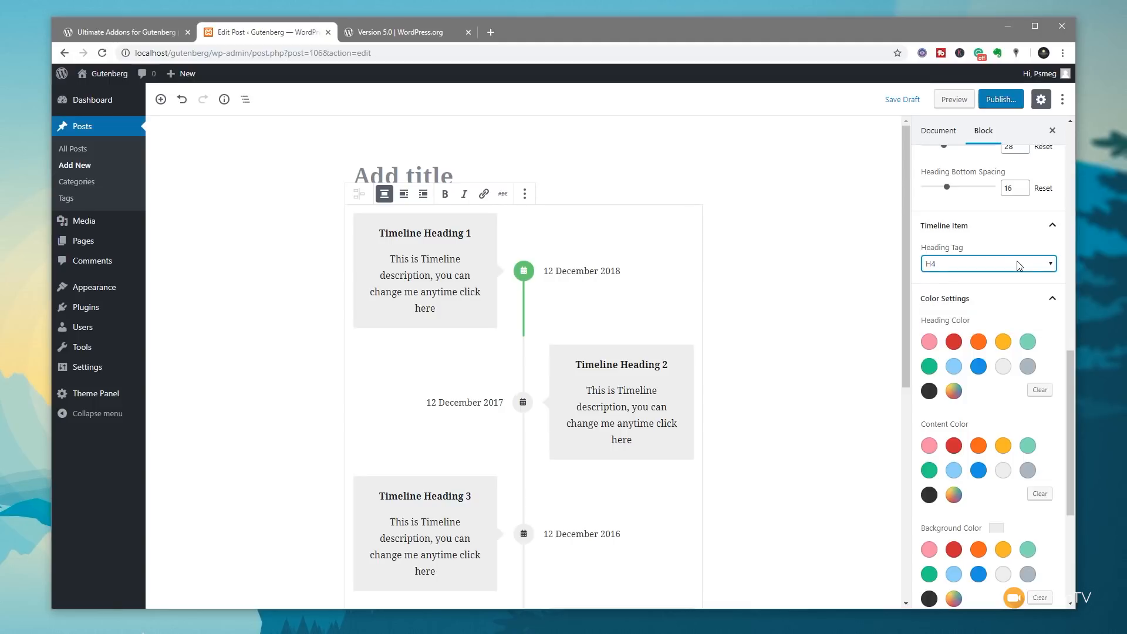
pyautogui.click(954, 342)
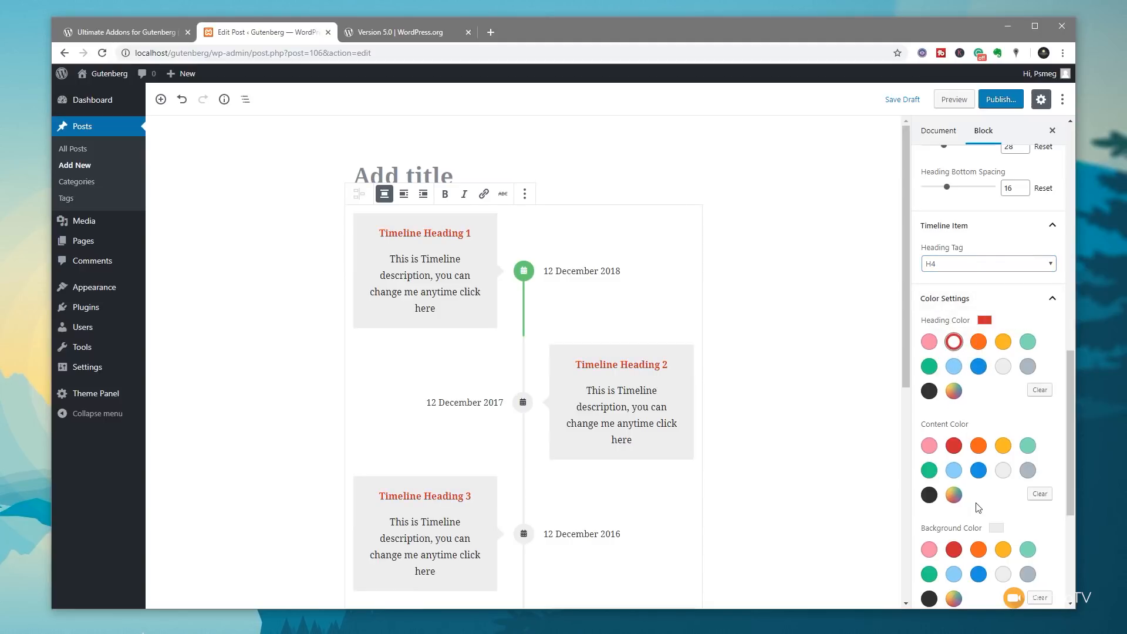
# Step: Try a light blue background on the timeline items and make the background very light gray
pyautogui.scroll(-4, 974, 508)
pyautogui.click(954, 340)
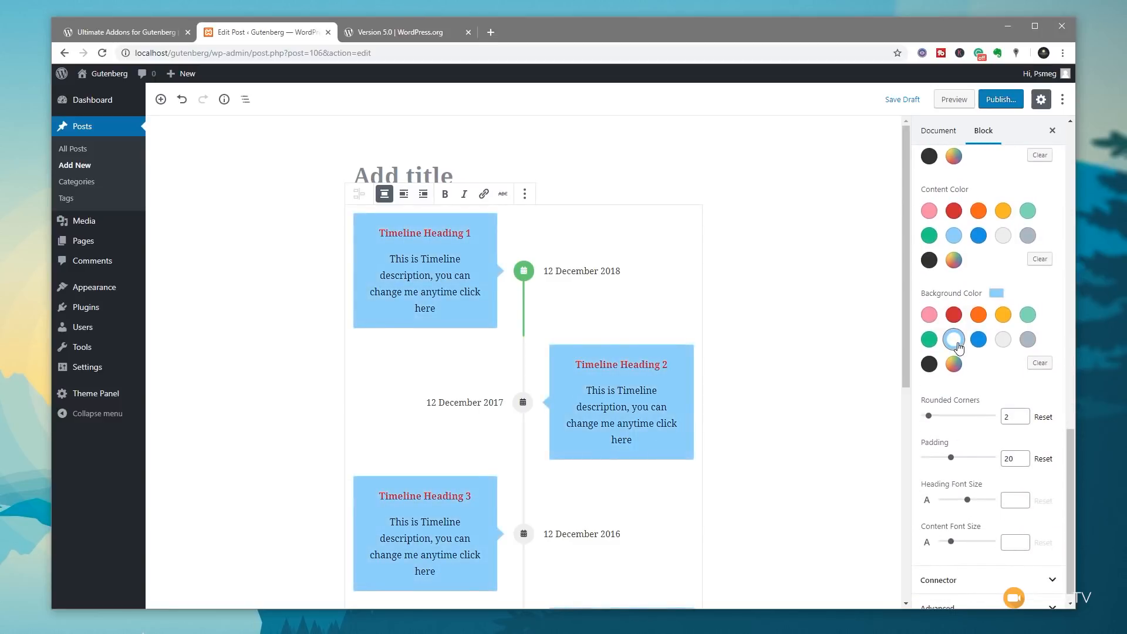
pyautogui.click(1002, 340)
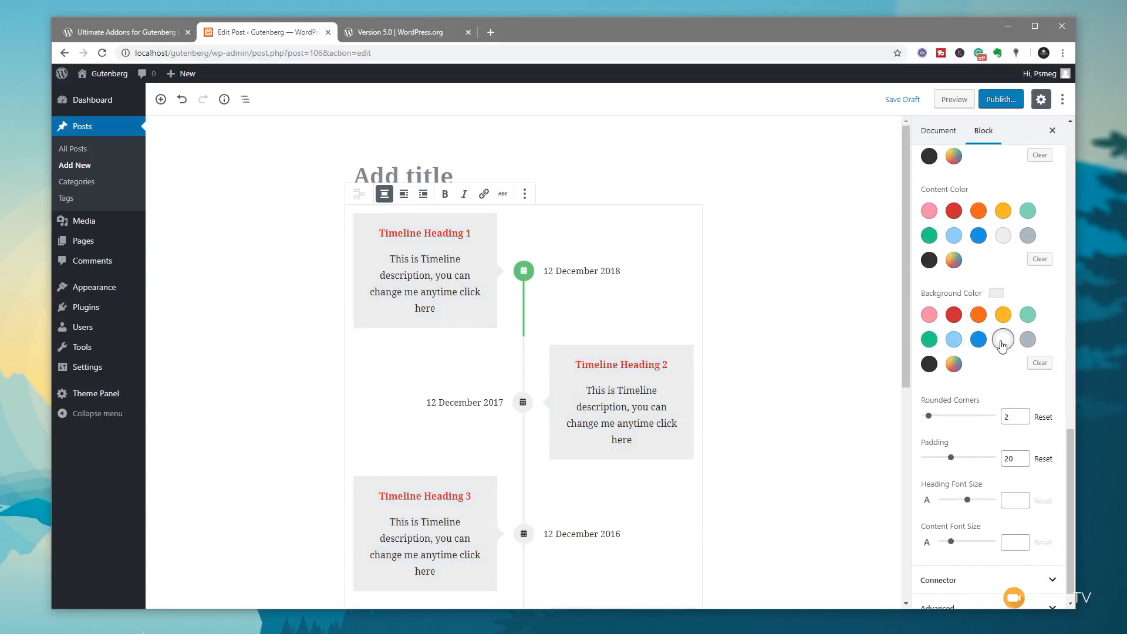
# Step: Give the timeline items rounded corners of 8, padding of 19, a heading font size of 24 and a content font size of 19
pyautogui.scroll(-1, 998, 352)
pyautogui.moveTo(929, 403)
pyautogui.mouseDown()
pyautogui.moveTo(951, 405)
pyautogui.moveTo(936, 403)
pyautogui.mouseUp()
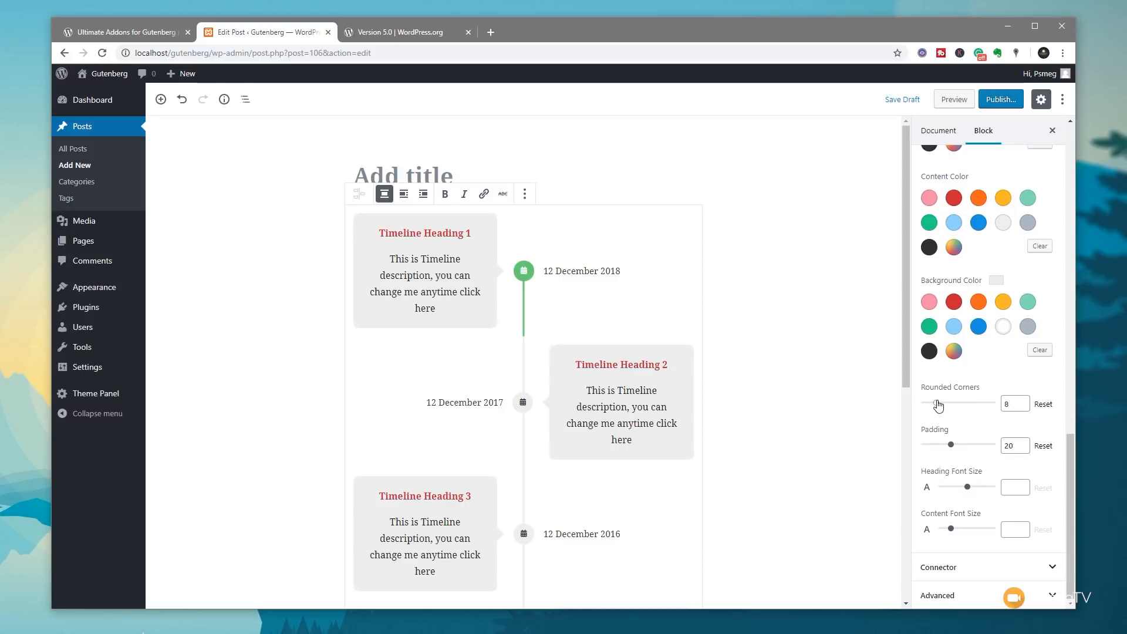
pyautogui.moveTo(951, 445); pyautogui.dragTo(949, 445)
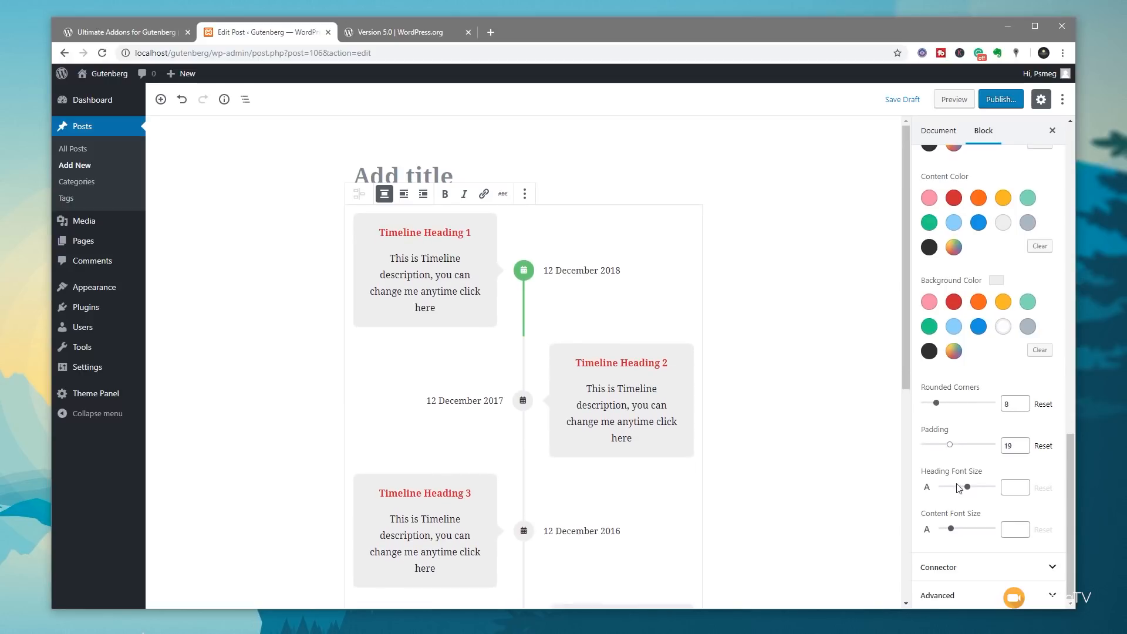
pyautogui.click(959, 487)
pyautogui.moveTo(959, 487); pyautogui.dragTo(960, 486)
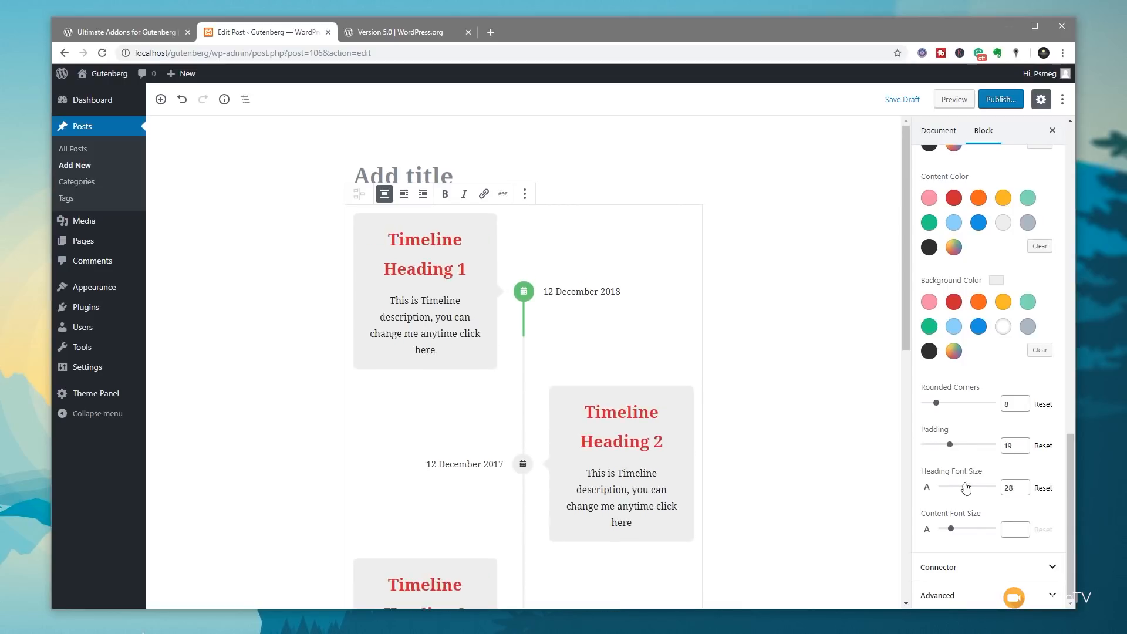
pyautogui.moveTo(953, 530)
pyautogui.mouseDown()
pyautogui.moveTo(969, 530)
pyautogui.moveTo(956, 528)
pyautogui.mouseUp()
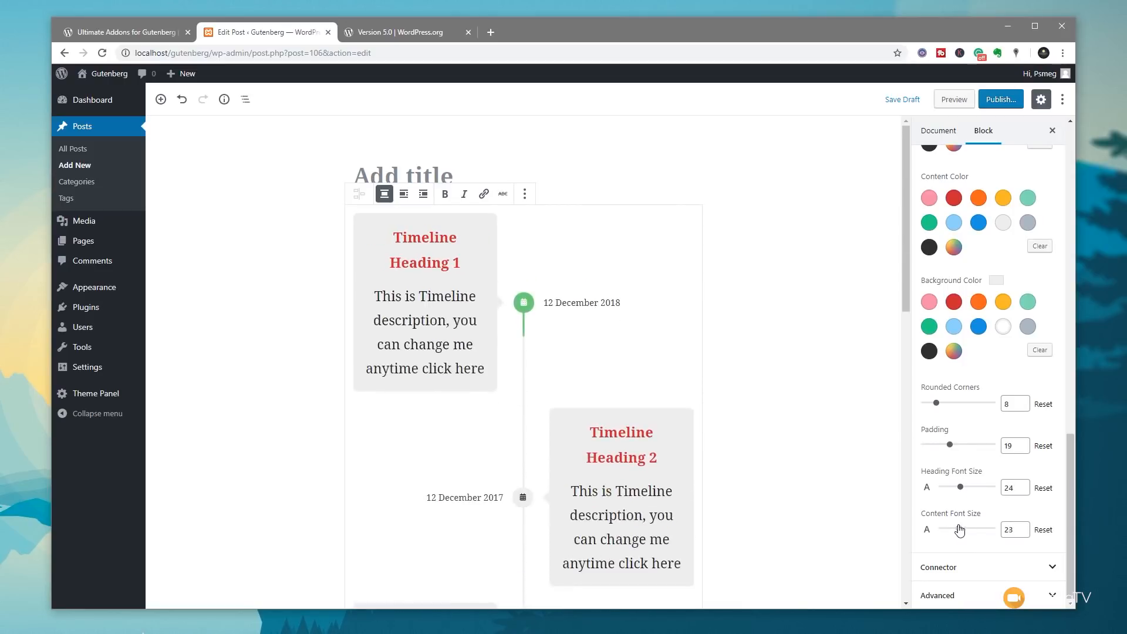
# Step: Set the connector's icon size to 16, border width to 3, connector width to 6 and icon background size to 58
pyautogui.click(992, 567)
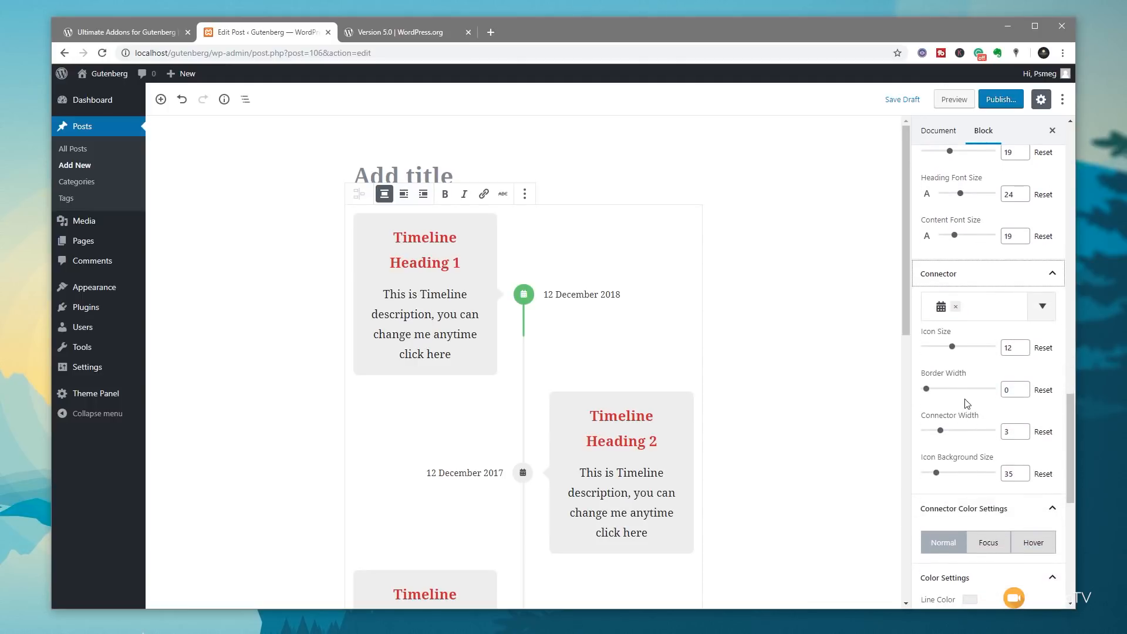
pyautogui.moveTo(952, 348); pyautogui.dragTo(960, 348)
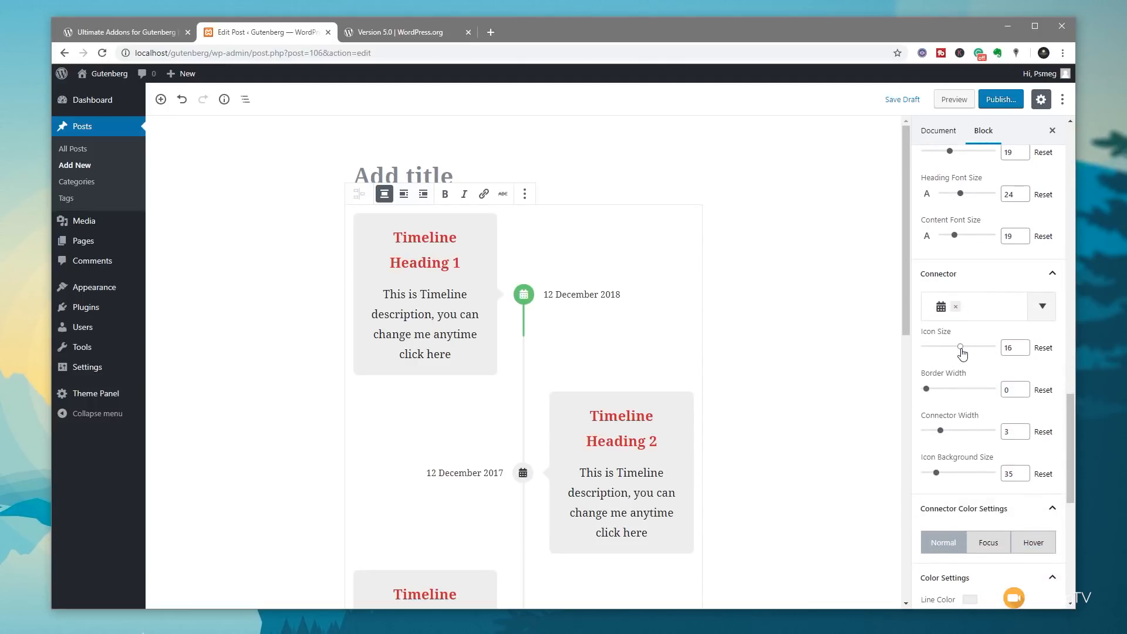
pyautogui.moveTo(926, 389); pyautogui.dragTo(940, 388)
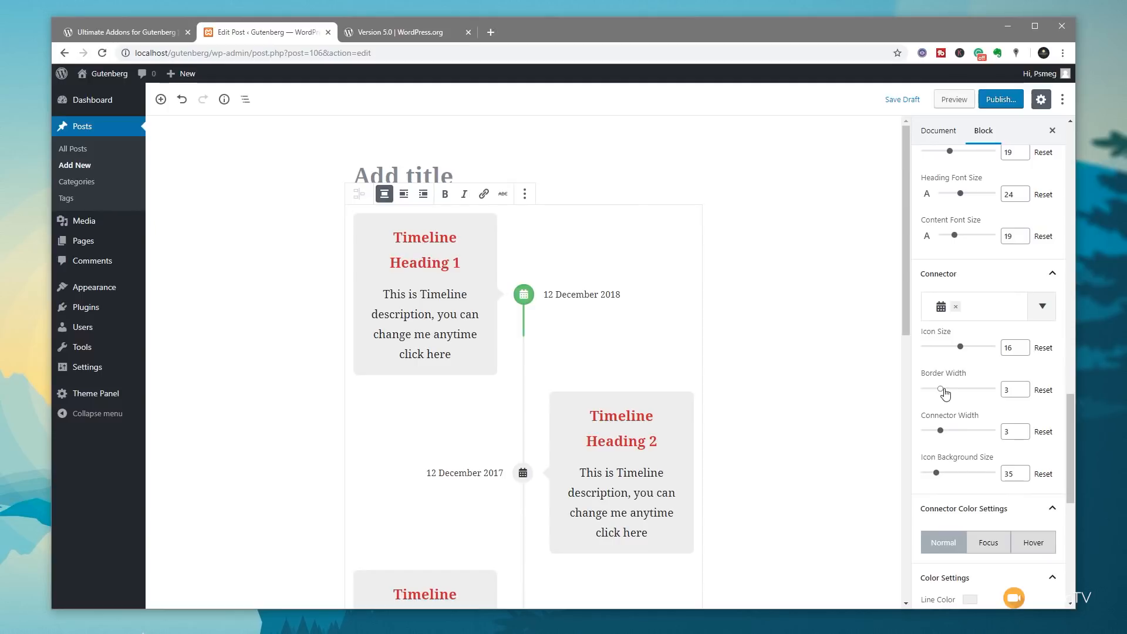
pyautogui.moveTo(941, 431); pyautogui.dragTo(962, 431)
pyautogui.moveTo(938, 474); pyautogui.dragTo(960, 475)
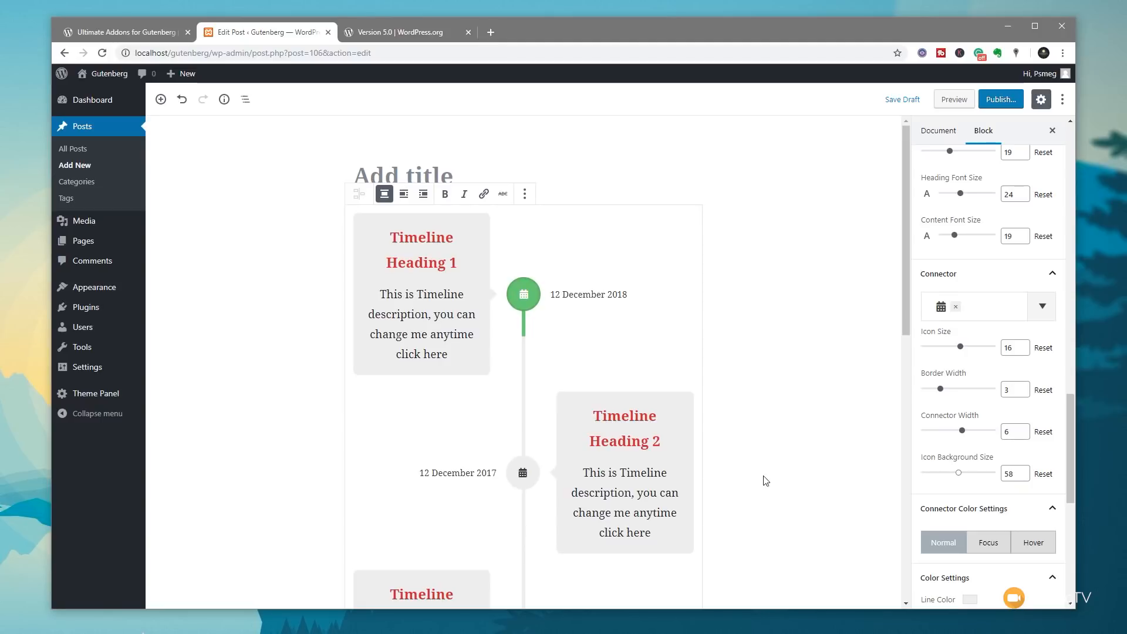
pyautogui.scroll(-1, 887, 485)
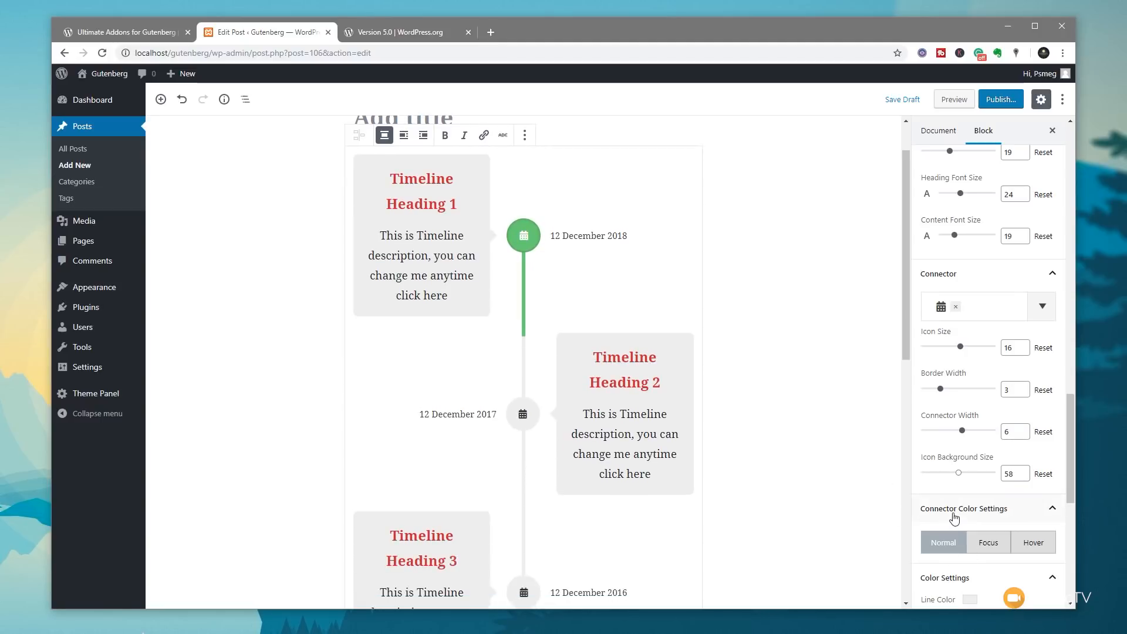
# Step: Set the timeline connector's line color in the focus state to red
pyautogui.click(988, 545)
pyautogui.click(1026, 543)
pyautogui.click(984, 545)
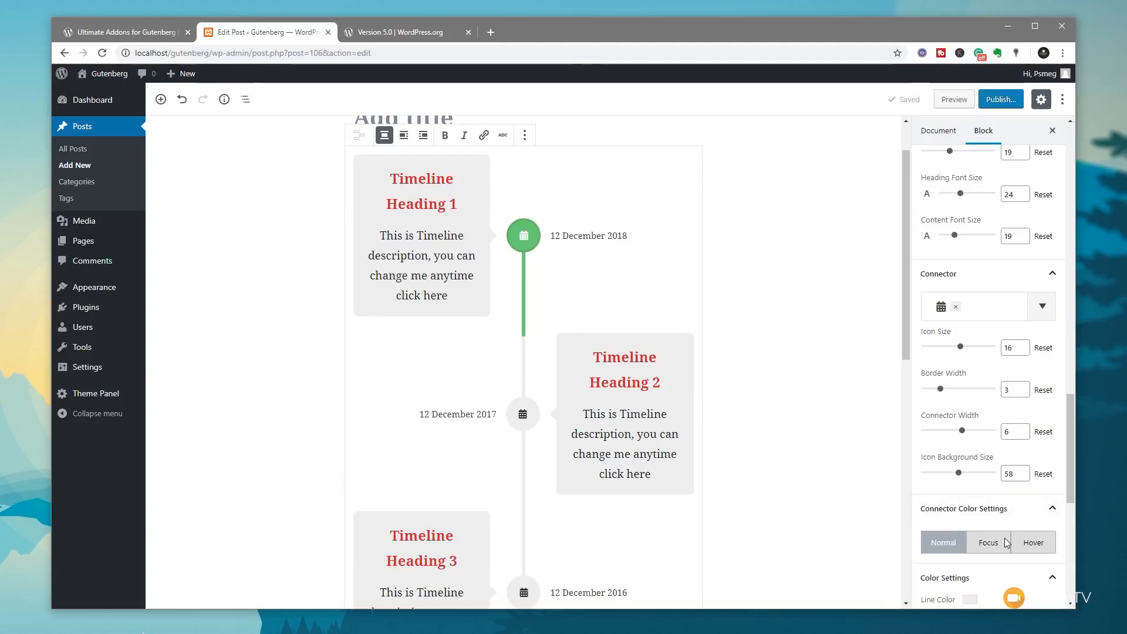
pyautogui.scroll(-5, 1002, 543)
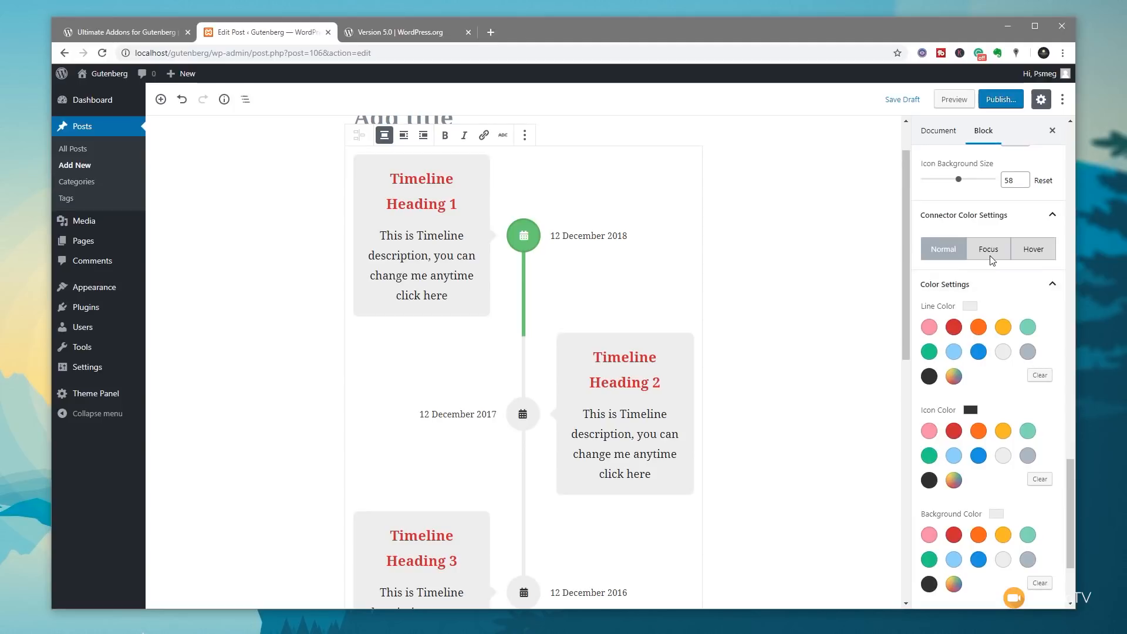
pyautogui.click(991, 253)
pyautogui.click(954, 327)
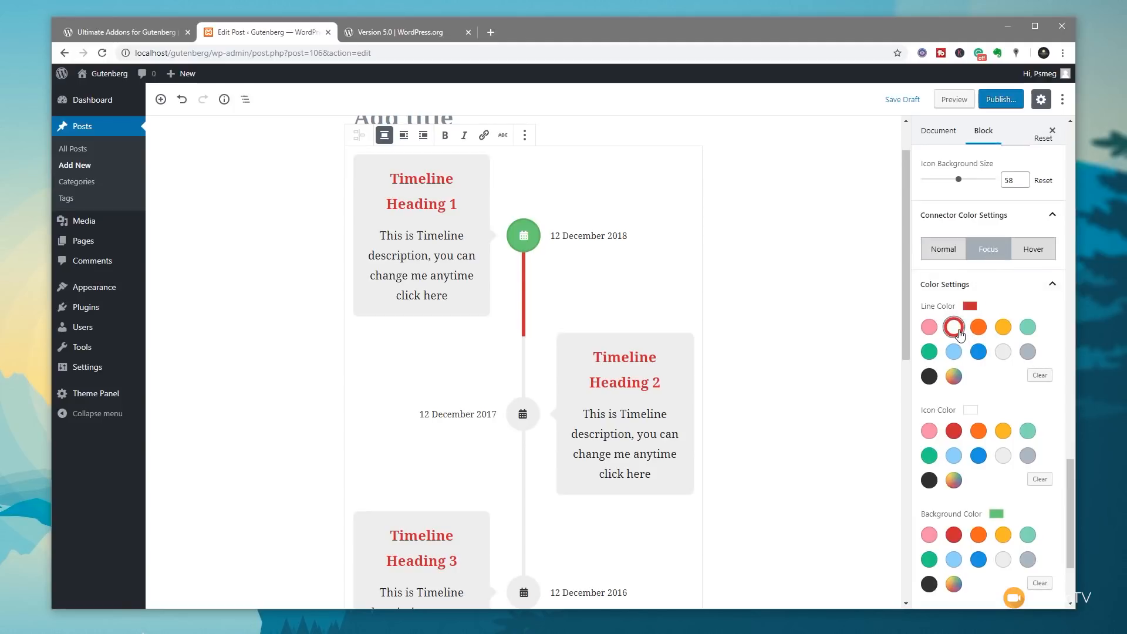
# Step: Set the connector's icon color in the hover state to amber and open the block's advanced settings
pyautogui.click(1028, 251)
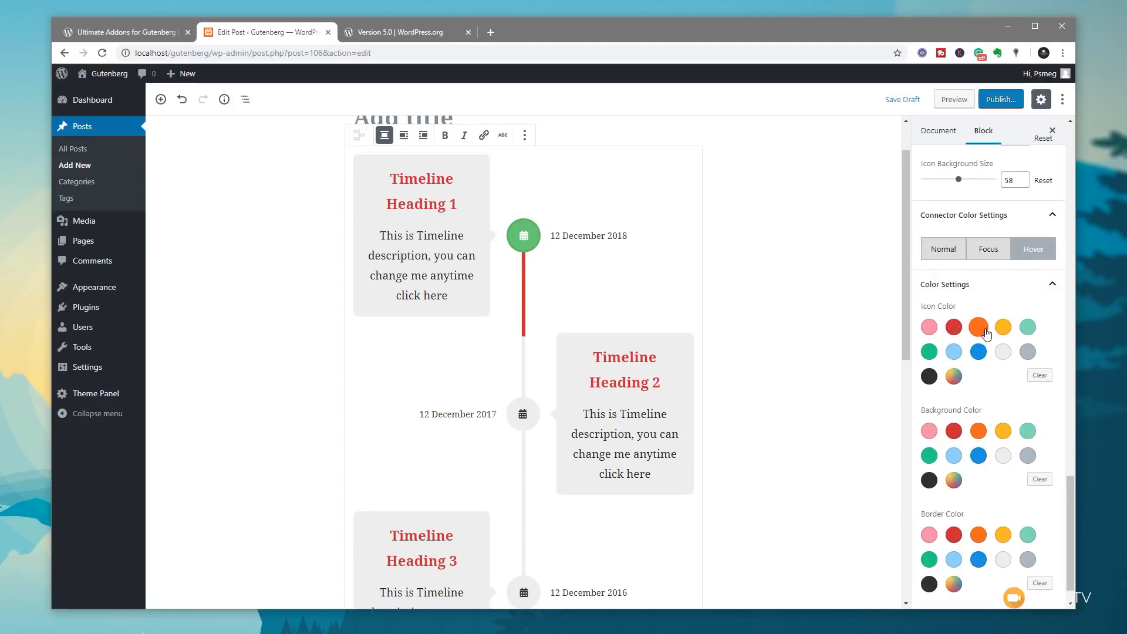
pyautogui.click(1002, 327)
pyautogui.scroll(-1, 523, 361)
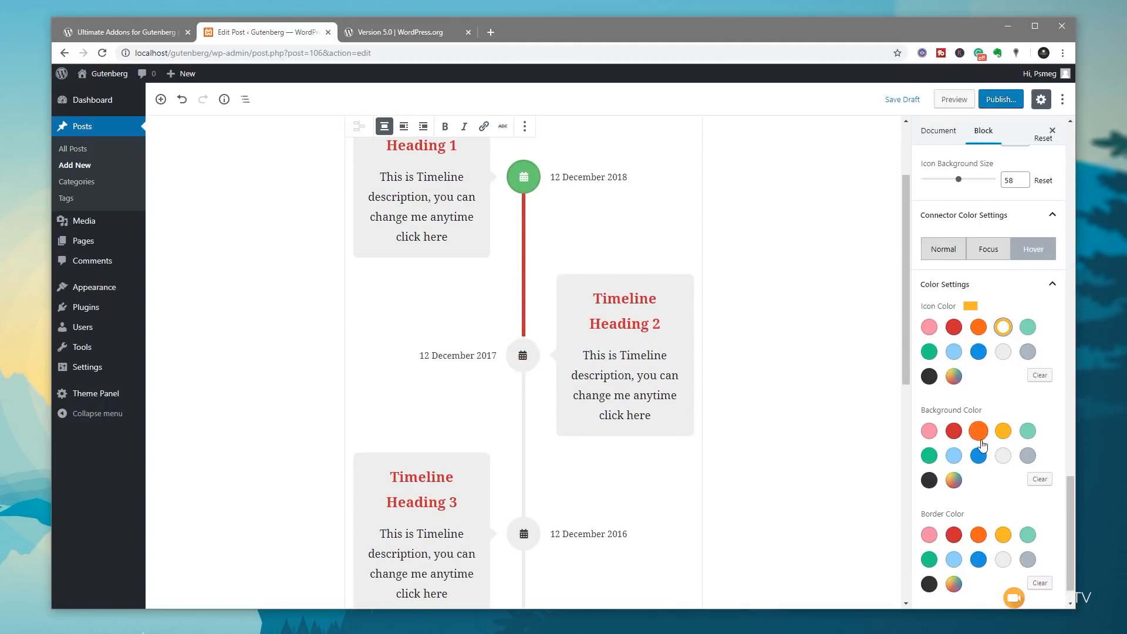
pyautogui.scroll(-1, 993, 477)
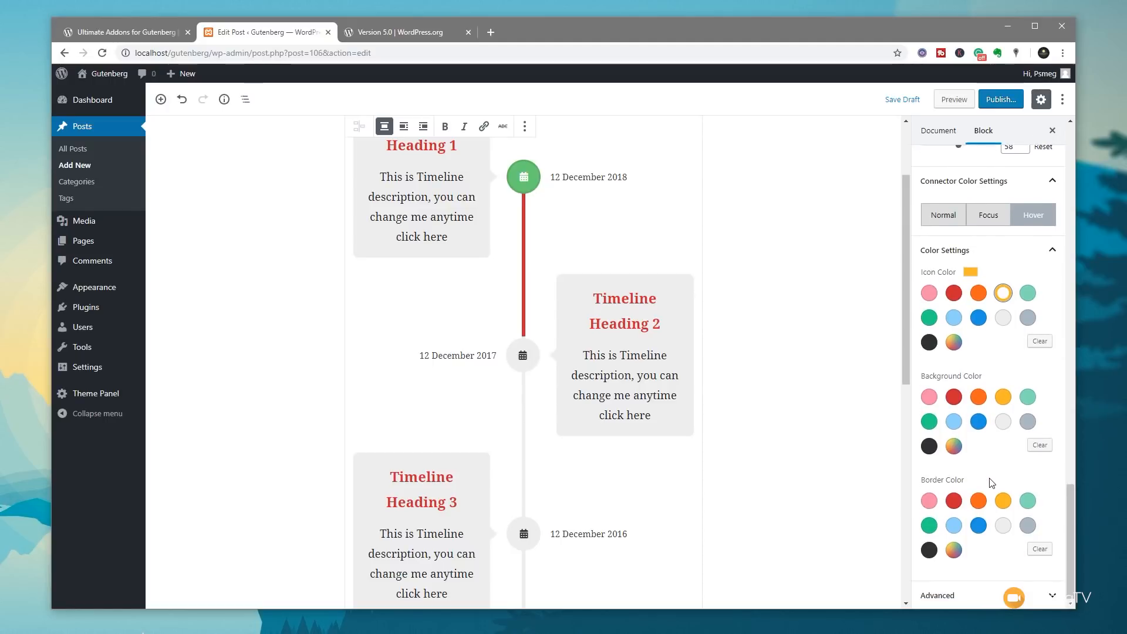
pyautogui.click(977, 597)
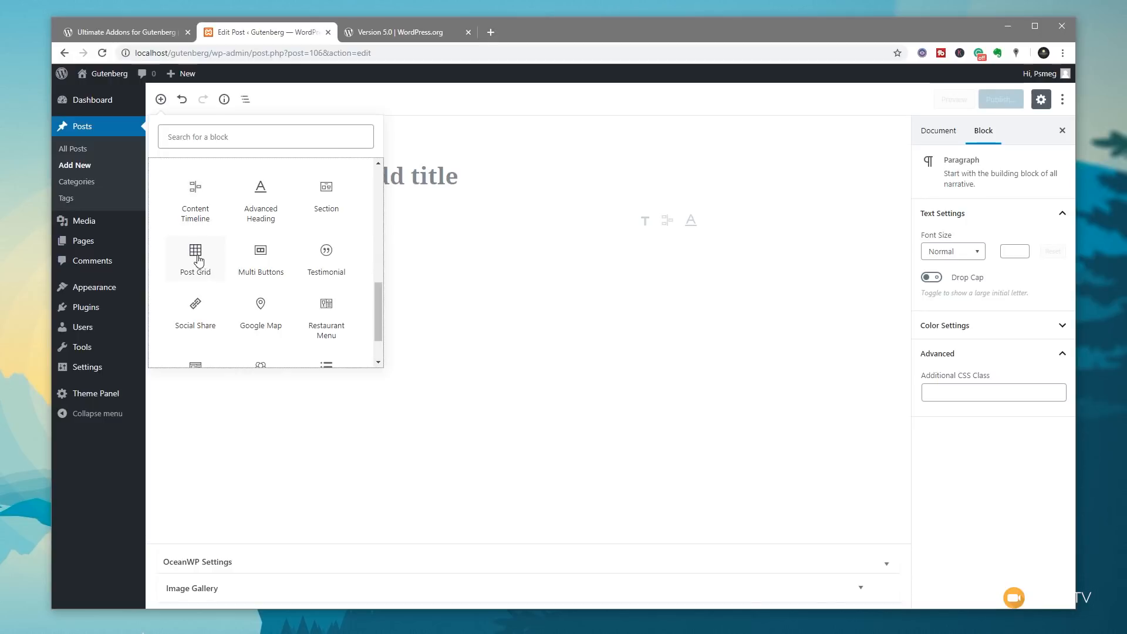
# Step: Insert a Post Grid block and look at its ordering options, keeping Newest to Oldest
pyautogui.click(196, 256)
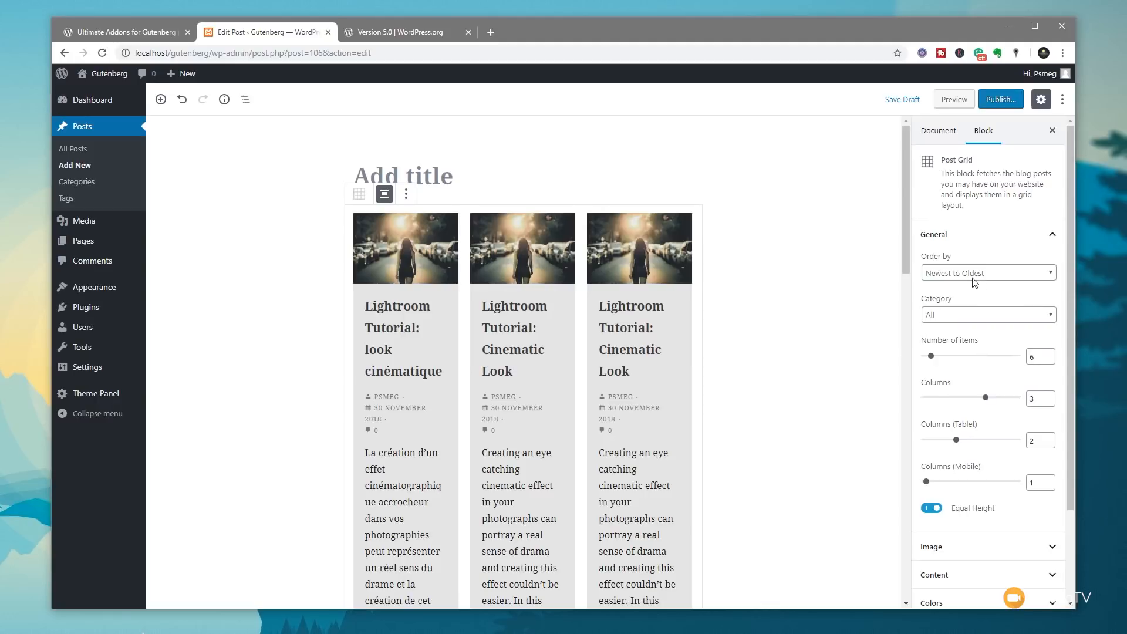
pyautogui.click(956, 277)
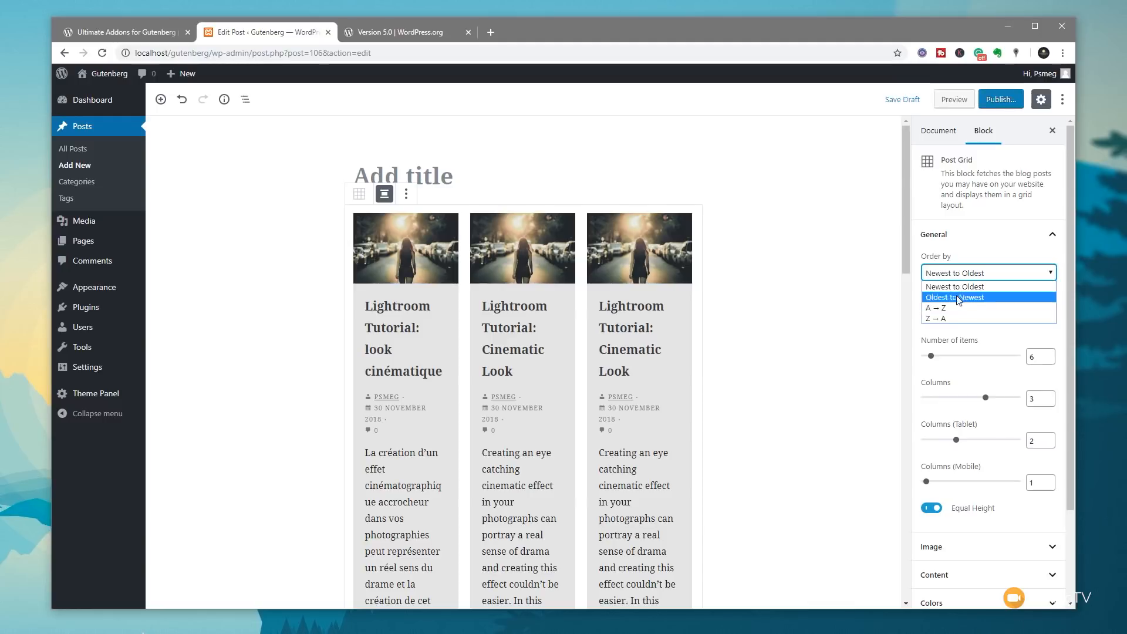
pyautogui.click(960, 258)
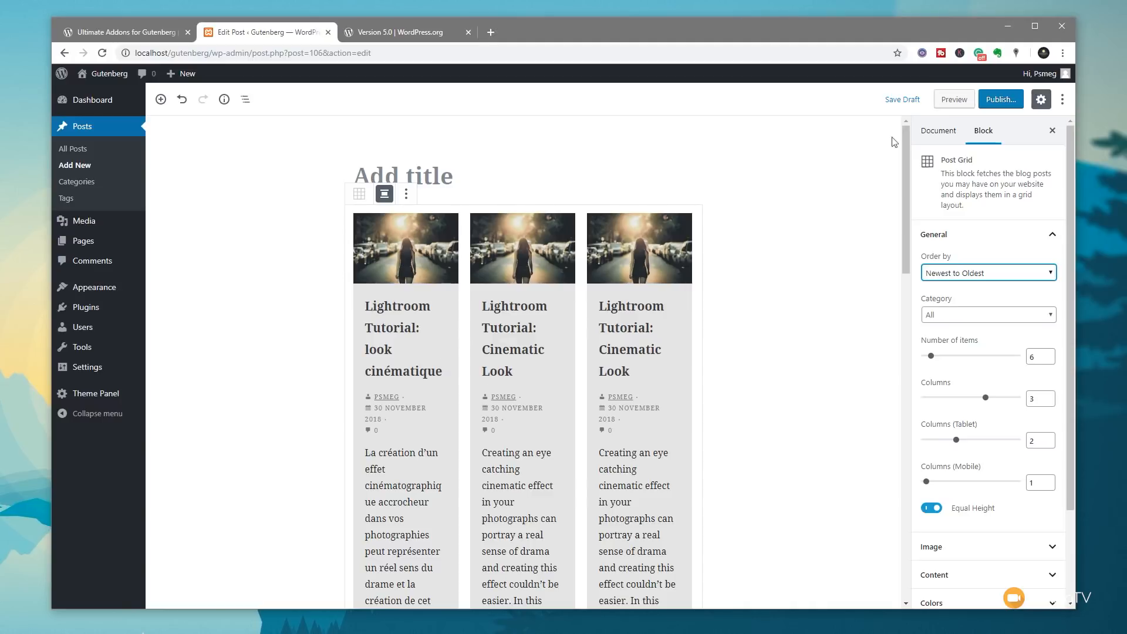
# Step: Preview the post with the new Post Grid, close the preview and review the grid in the editor
pyautogui.click(954, 99)
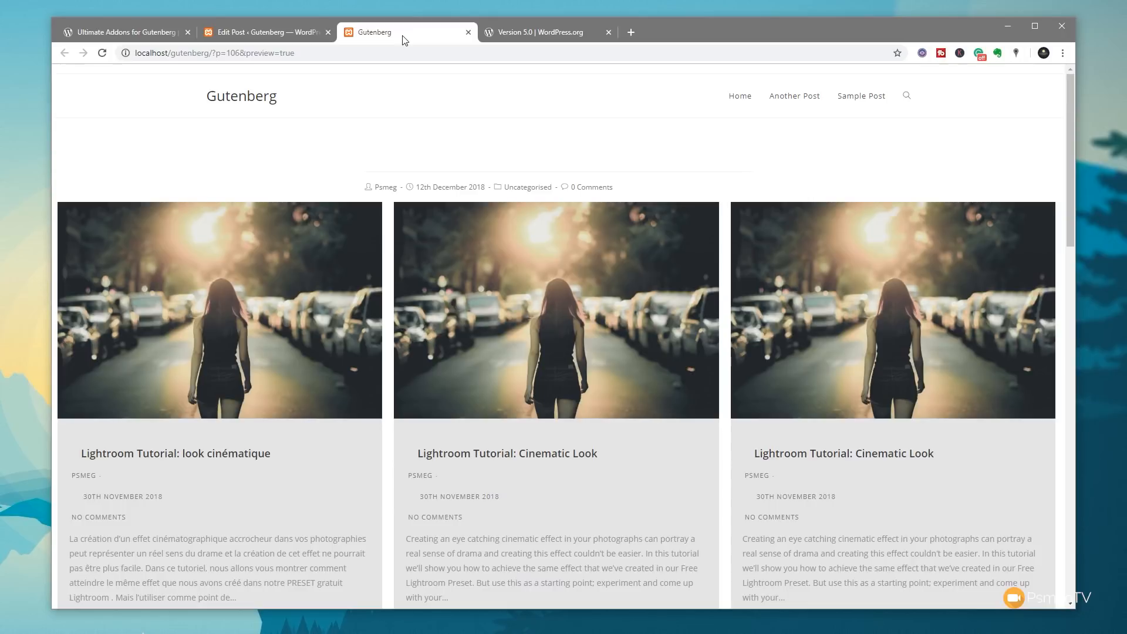
pyautogui.click(468, 32)
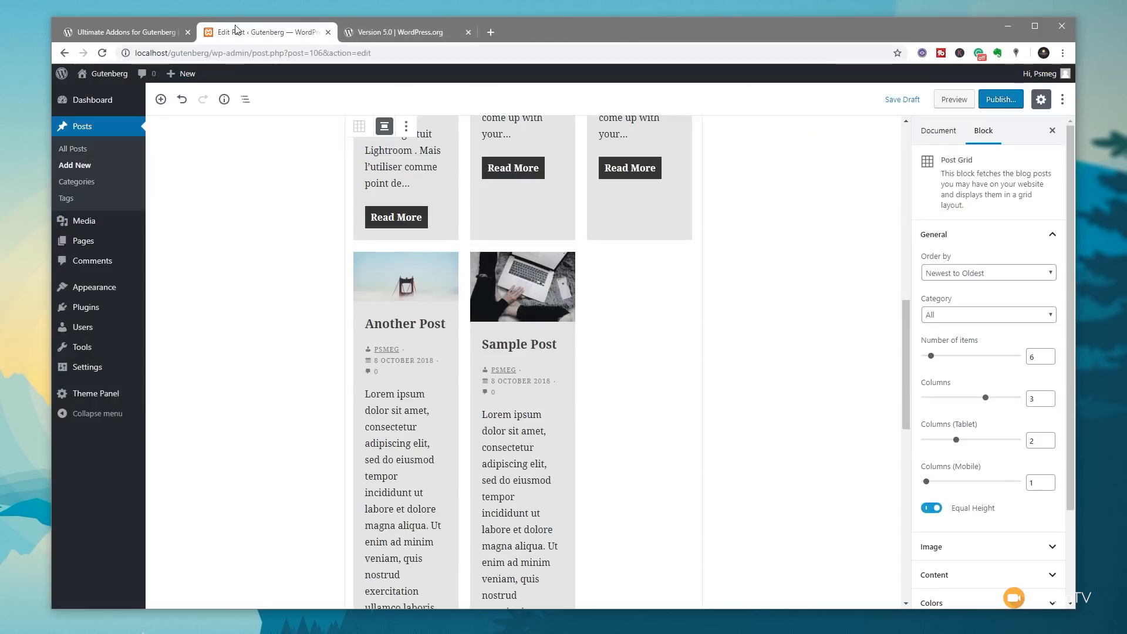
pyautogui.scroll(6, 206, 358)
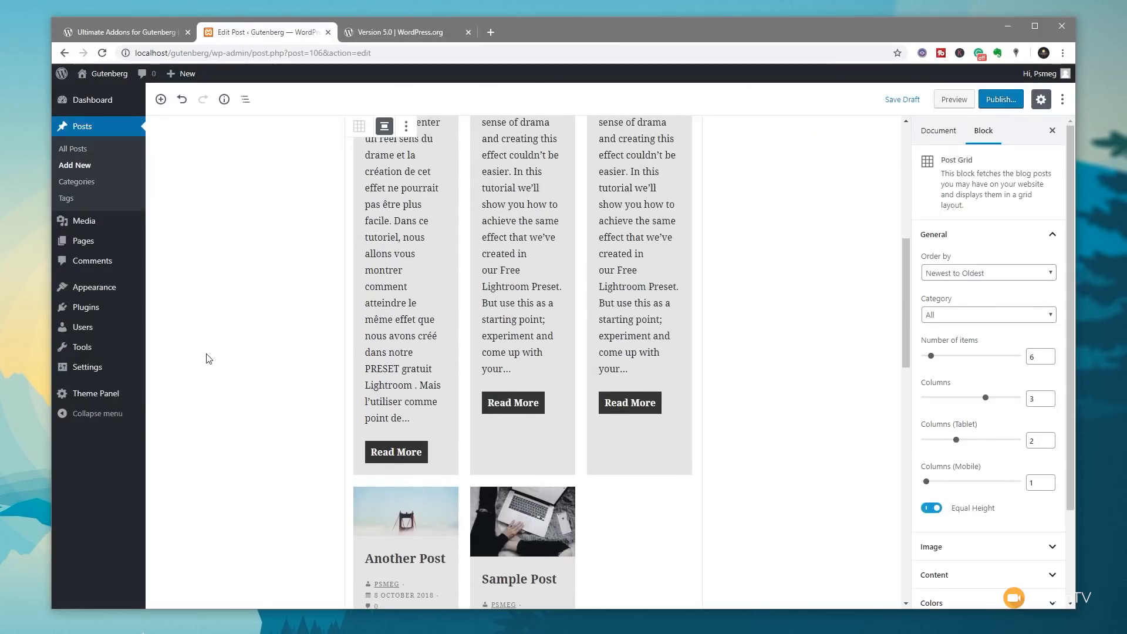
pyautogui.scroll(4, 206, 358)
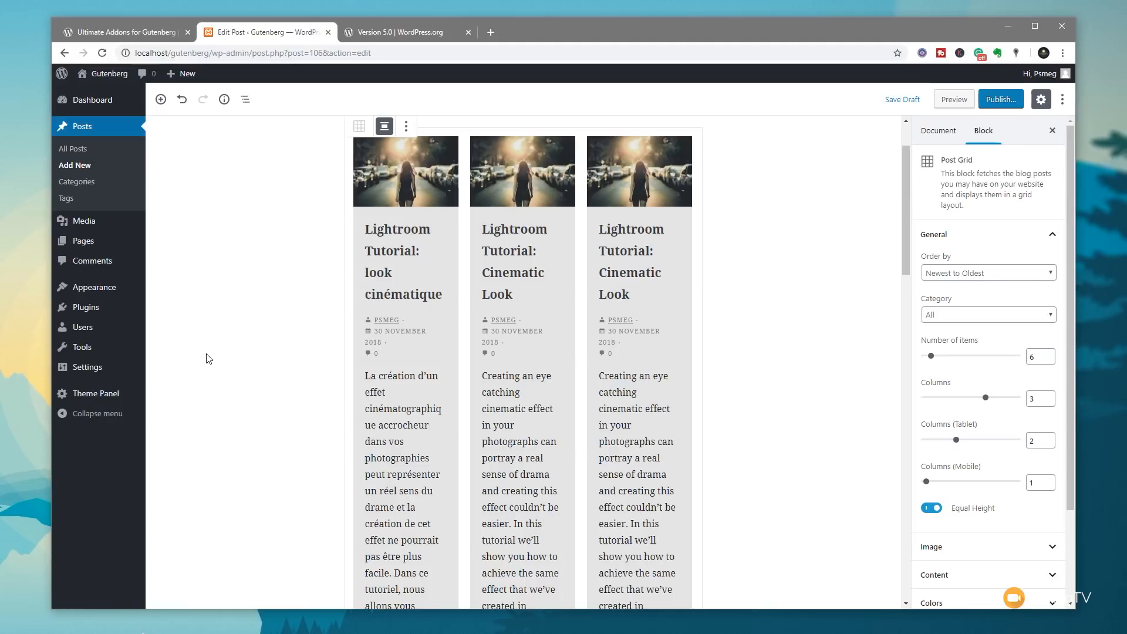
# Step: Try limiting the post grid to the Tutorials category and return the category to All
pyautogui.click(974, 316)
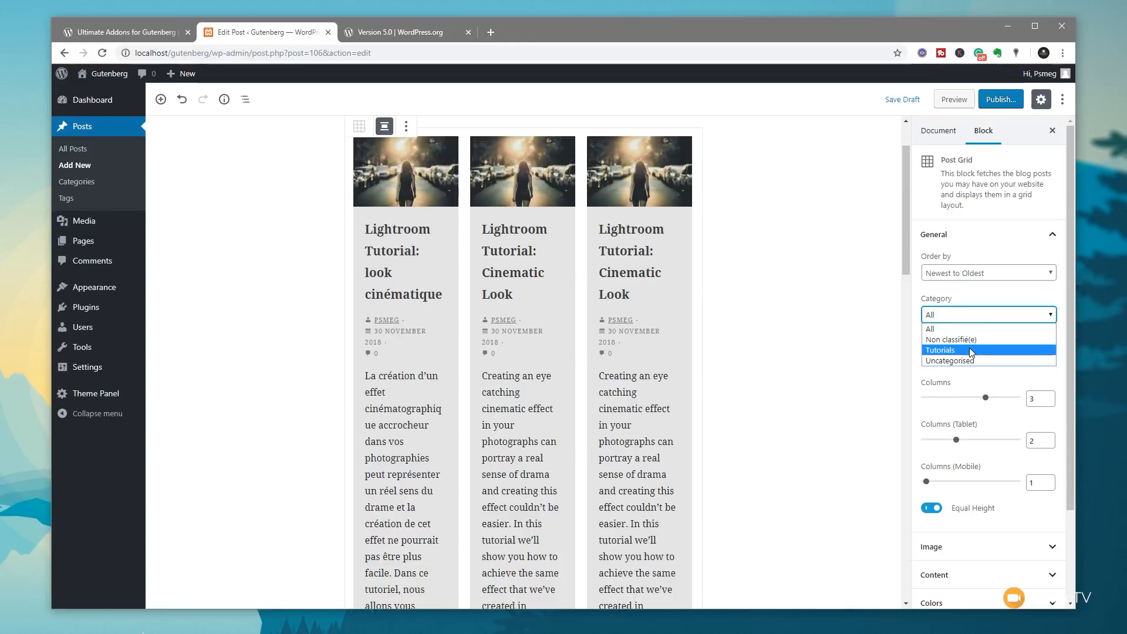
pyautogui.click(970, 349)
pyautogui.click(976, 317)
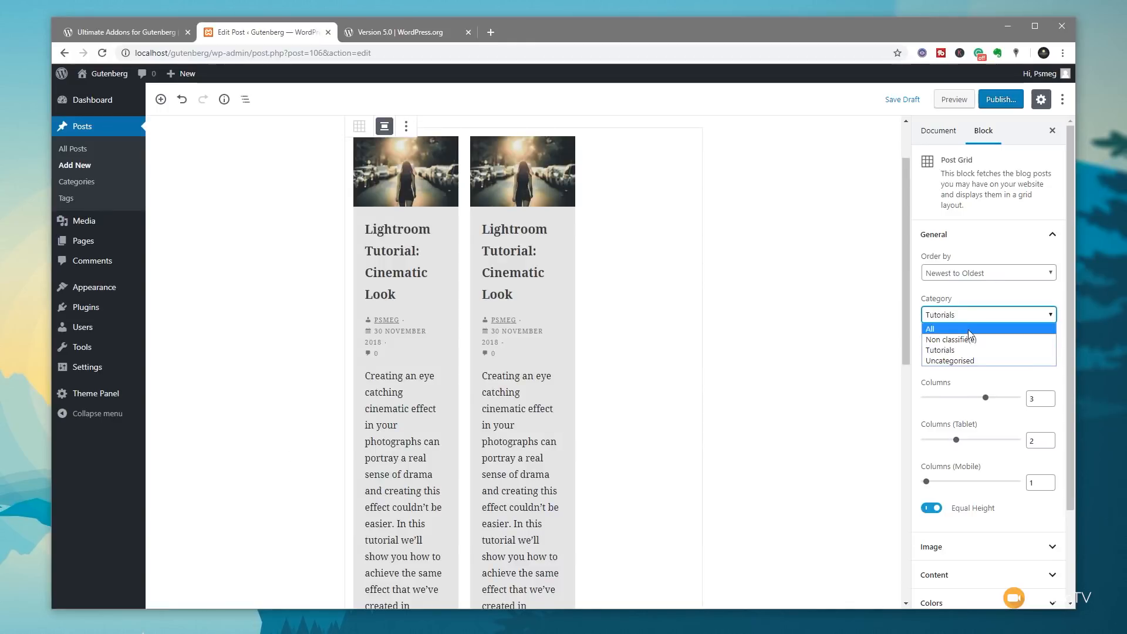
pyautogui.click(968, 330)
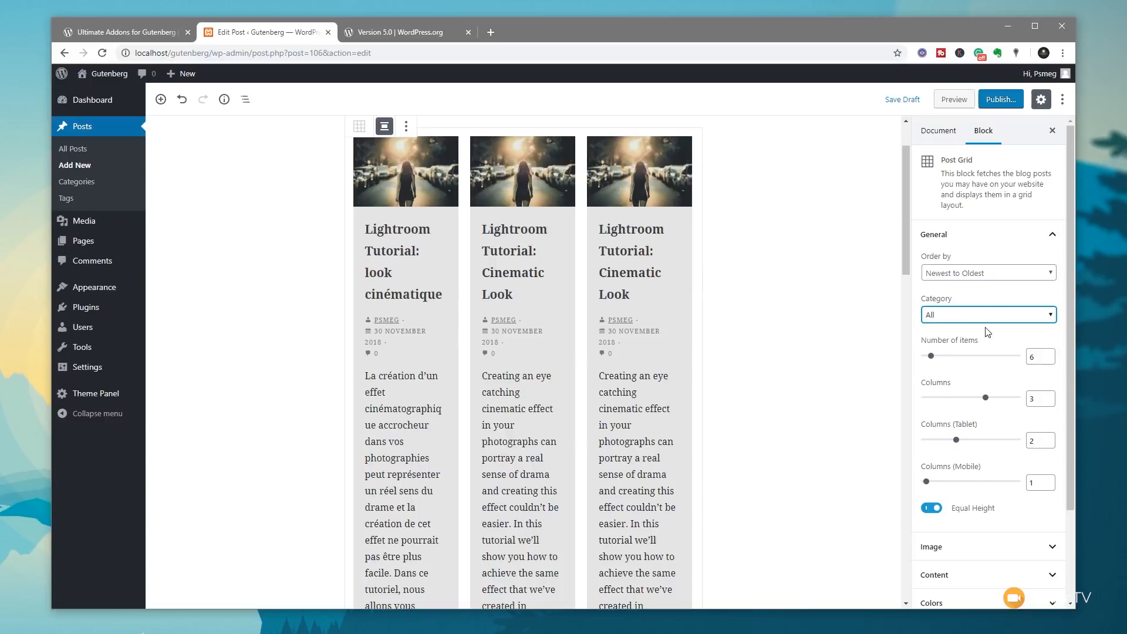
# Step: Set the post grid's number of items to 3 and its columns to 2
pyautogui.scroll(-1, 986, 329)
pyautogui.moveTo(931, 298); pyautogui.dragTo(928, 298)
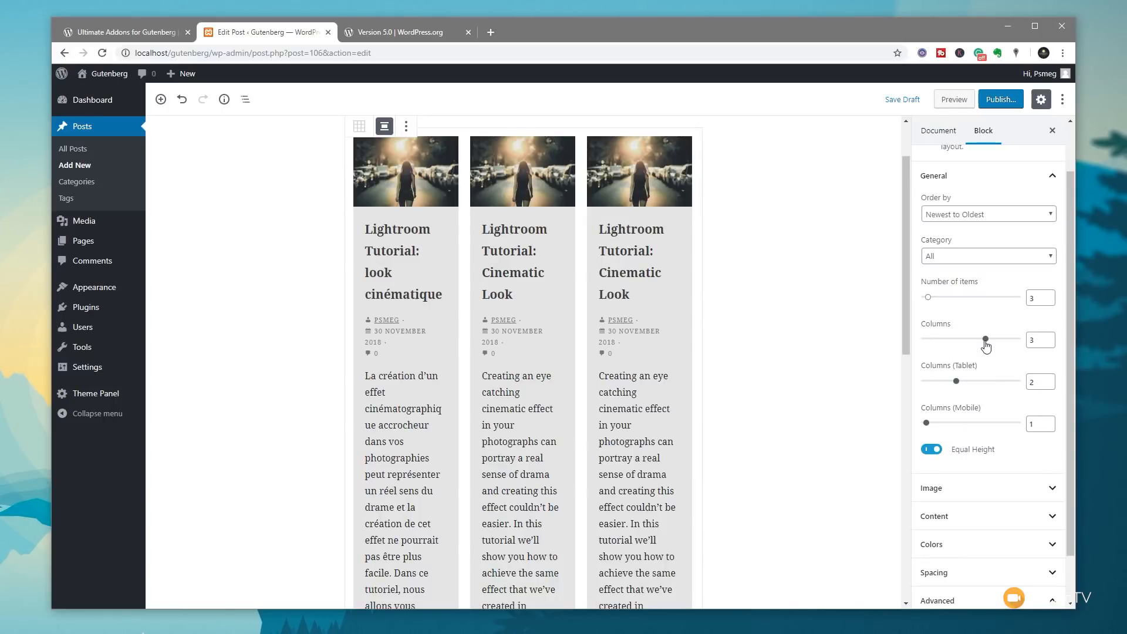
pyautogui.moveTo(984, 340); pyautogui.dragTo(969, 345)
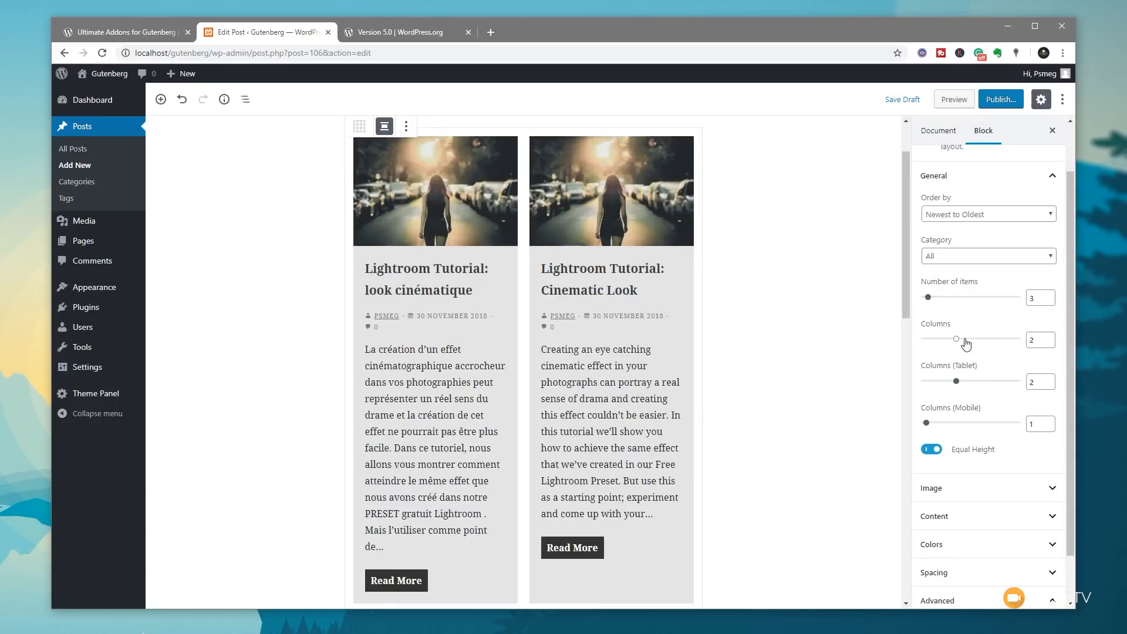
# Step: Preview the two-column post grid, look through its posts and close the preview
pyautogui.click(953, 99)
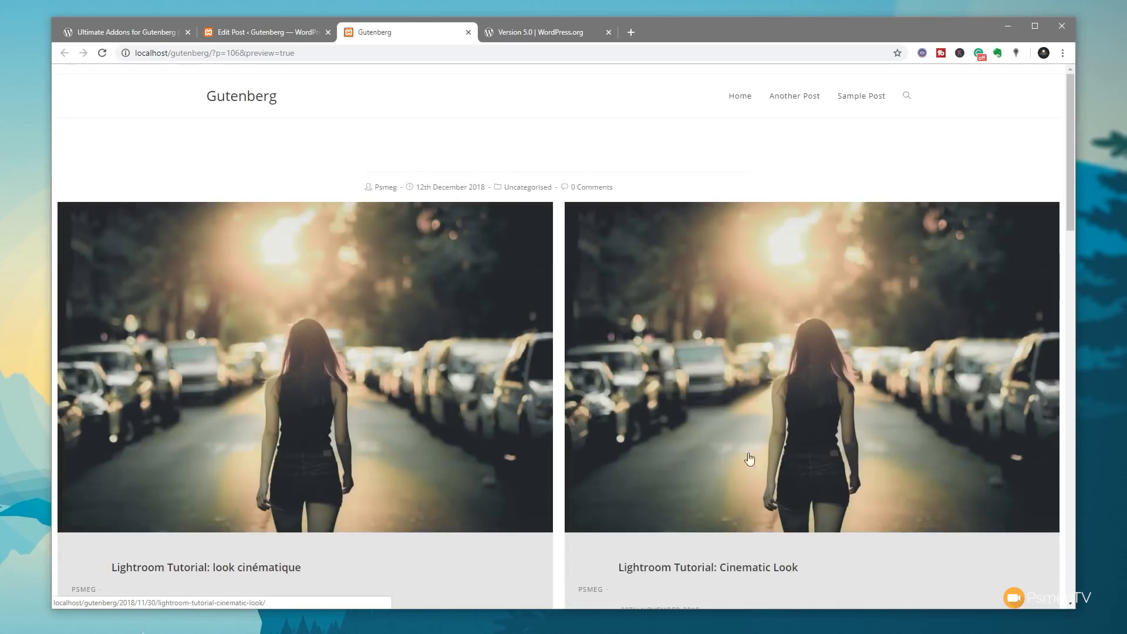
pyautogui.scroll(-5, 757, 461)
pyautogui.scroll(-4, 765, 462)
pyautogui.scroll(10, 766, 462)
pyautogui.click(469, 32)
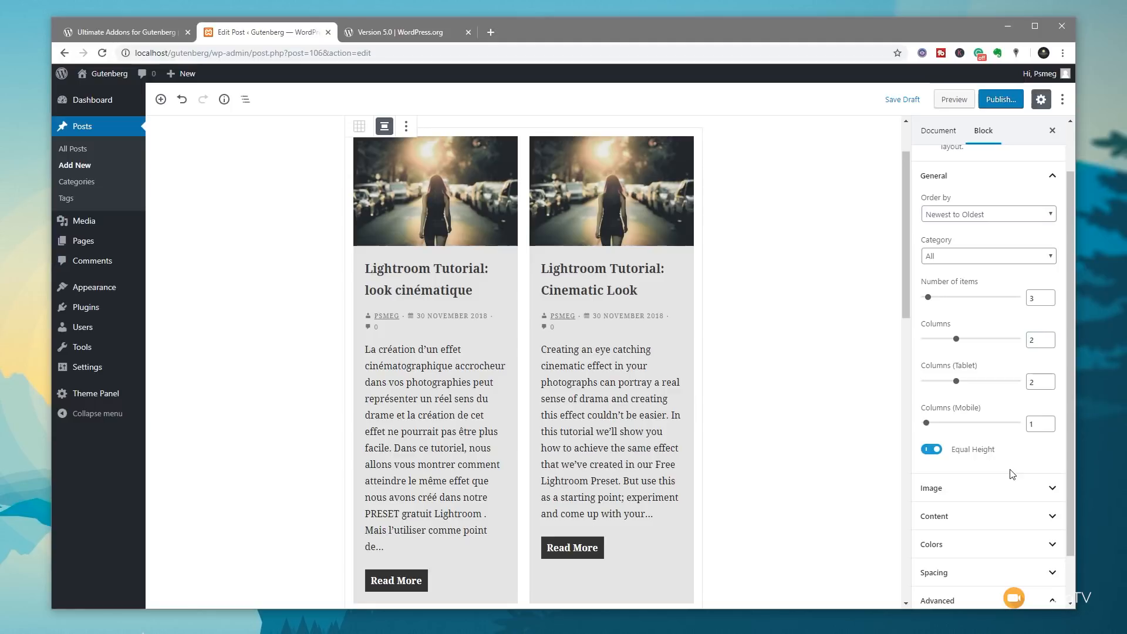
# Step: Try hiding the featured images in the post grid and show them again
pyautogui.click(1011, 493)
pyautogui.scroll(-2, 1014, 506)
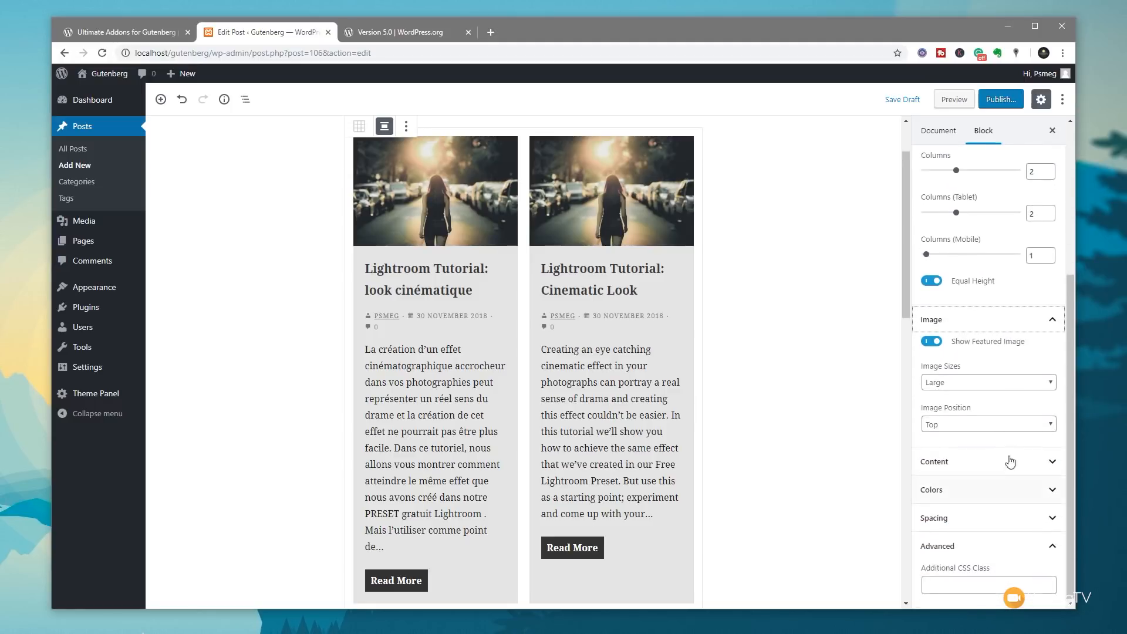
pyautogui.click(932, 348)
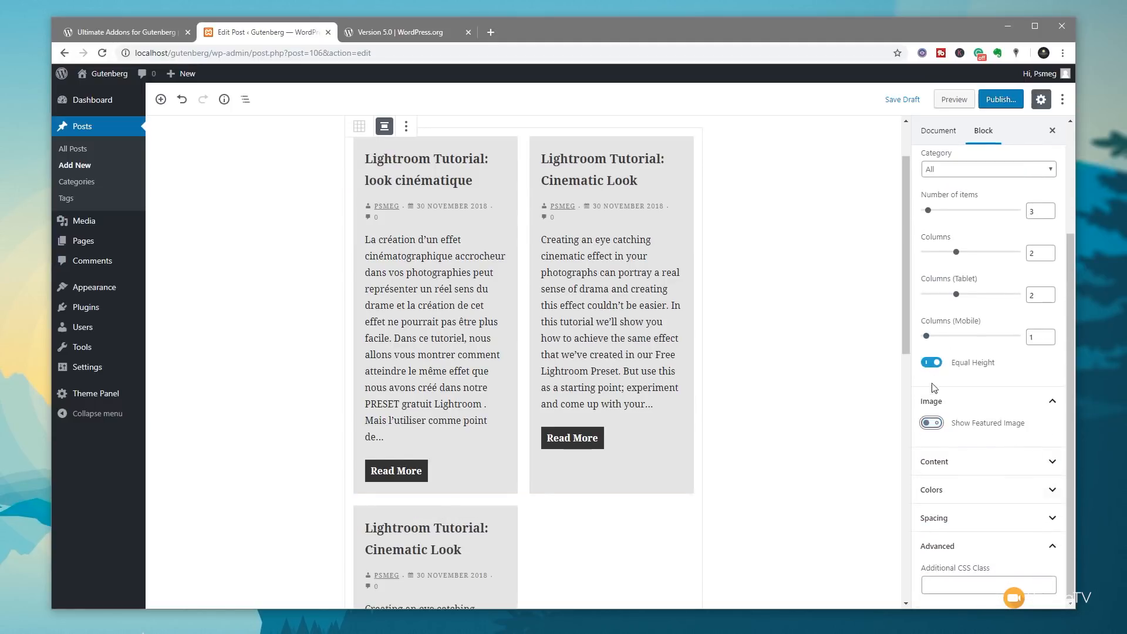
pyautogui.click(932, 423)
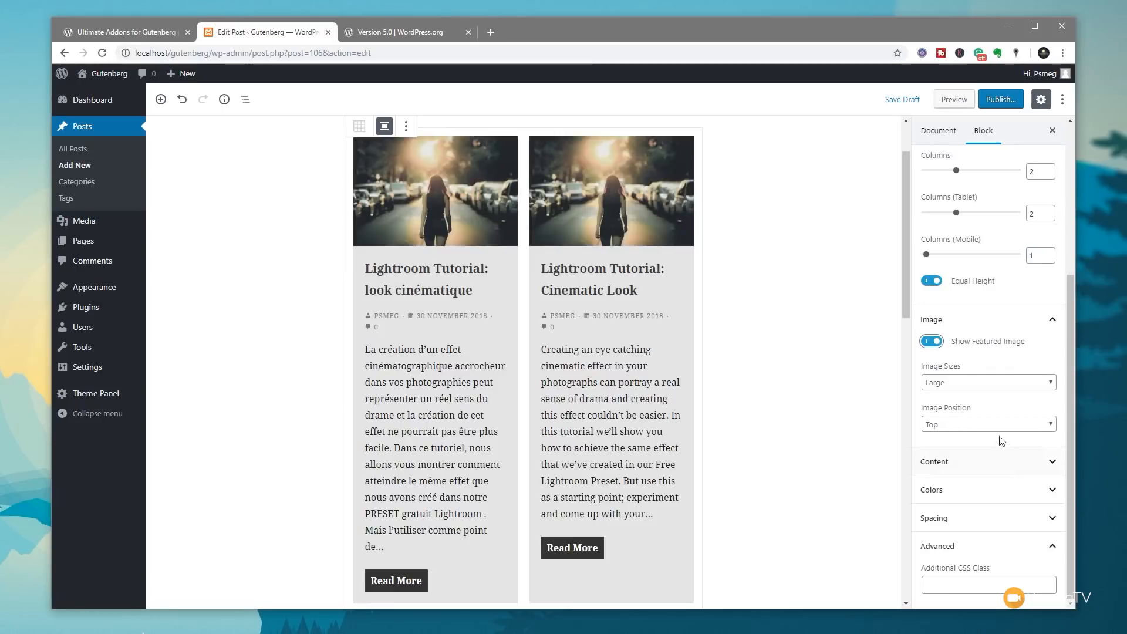
# Step: Look at the image size options, keep Large, and try the Background image position before returning it to Top
pyautogui.click(979, 383)
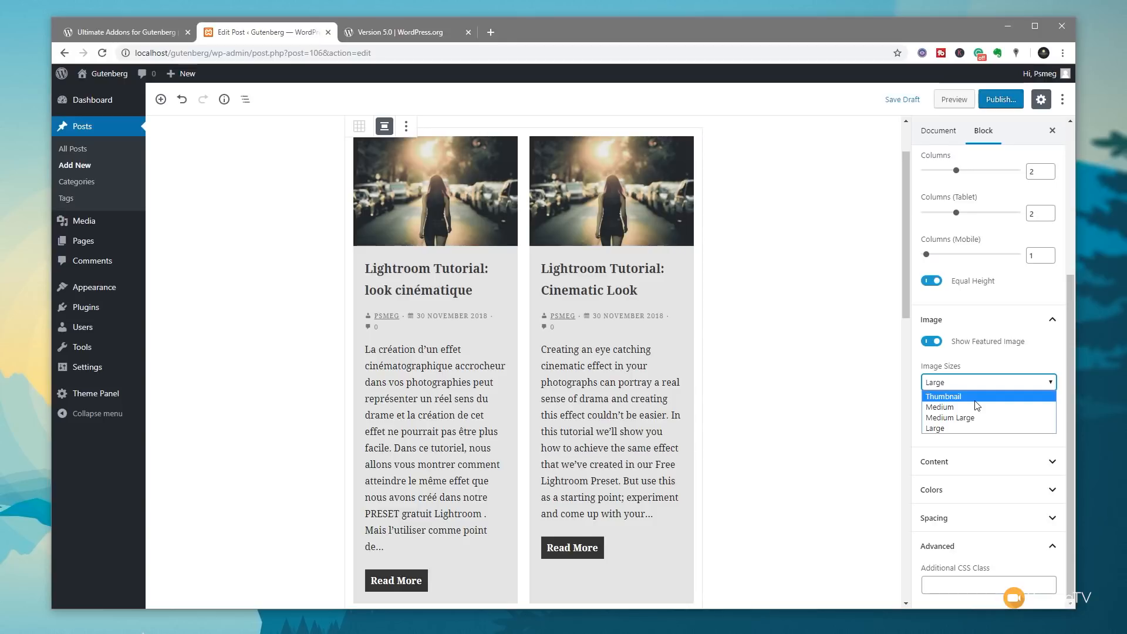
pyautogui.click(979, 366)
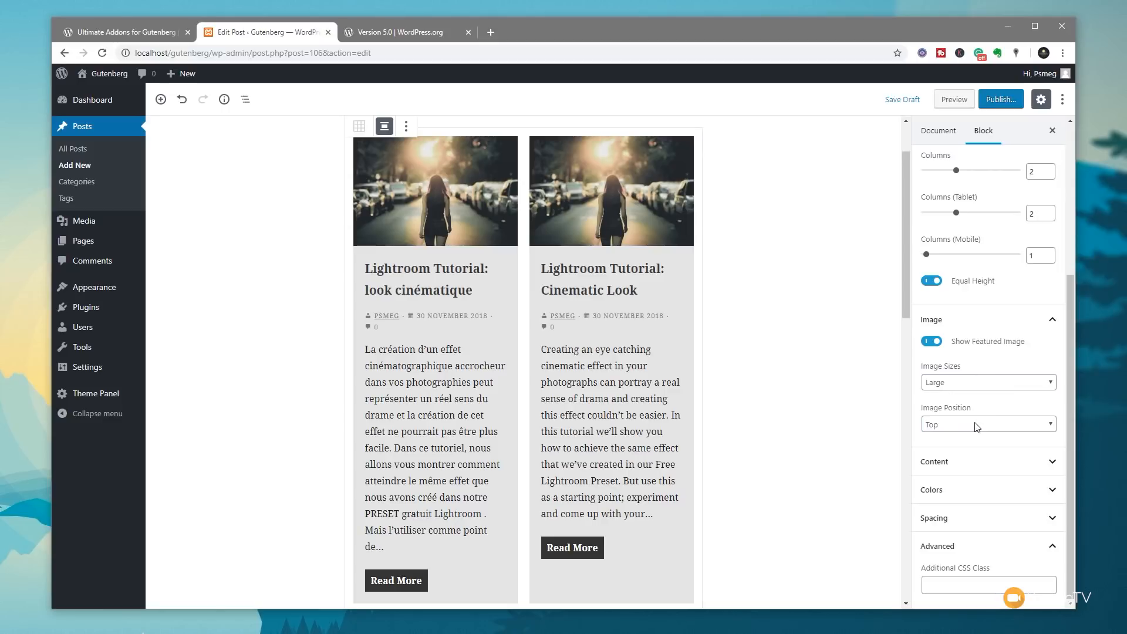
pyautogui.click(977, 427)
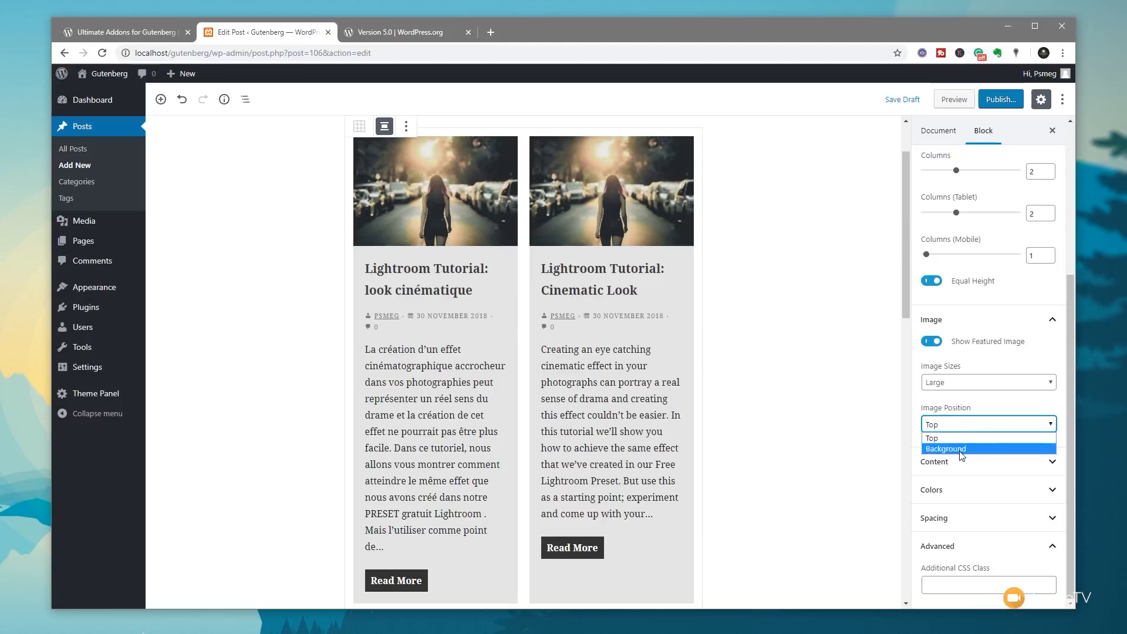
pyautogui.click(960, 448)
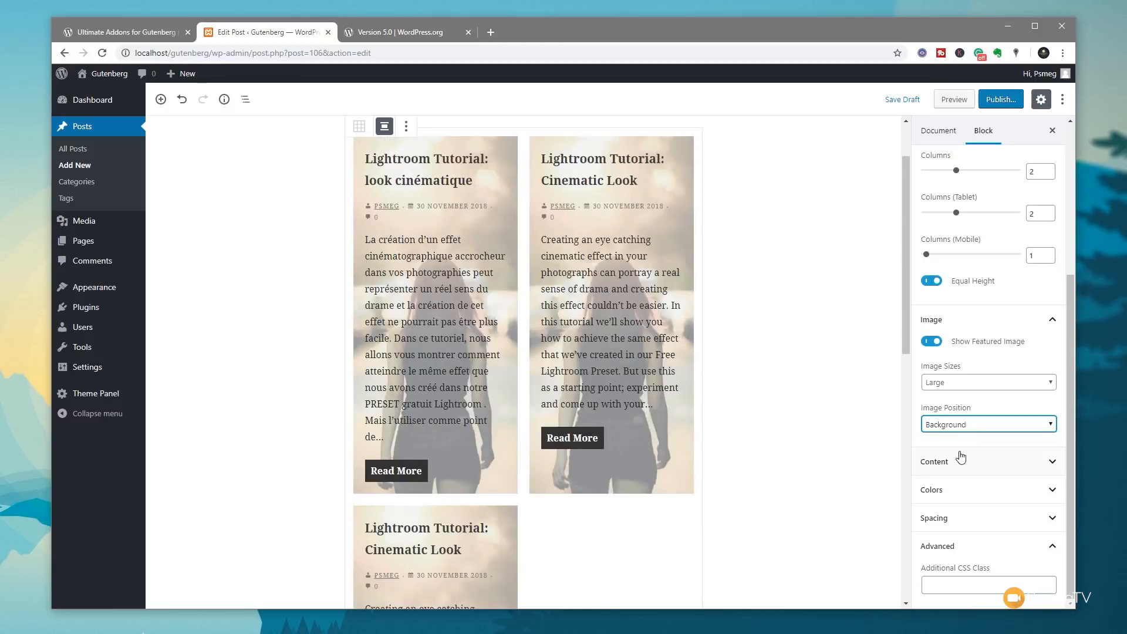
pyautogui.click(969, 427)
pyautogui.click(965, 439)
# Step: Open the post grid's content settings and turn the date display off and back on
pyautogui.click(991, 462)
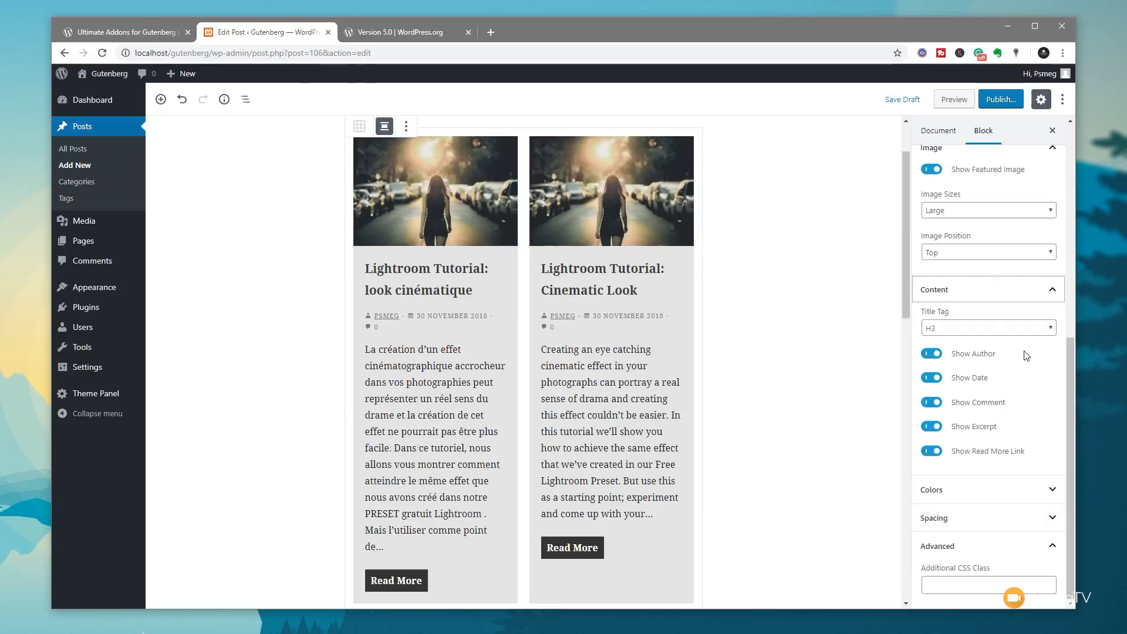
pyautogui.click(937, 379)
pyautogui.click(939, 381)
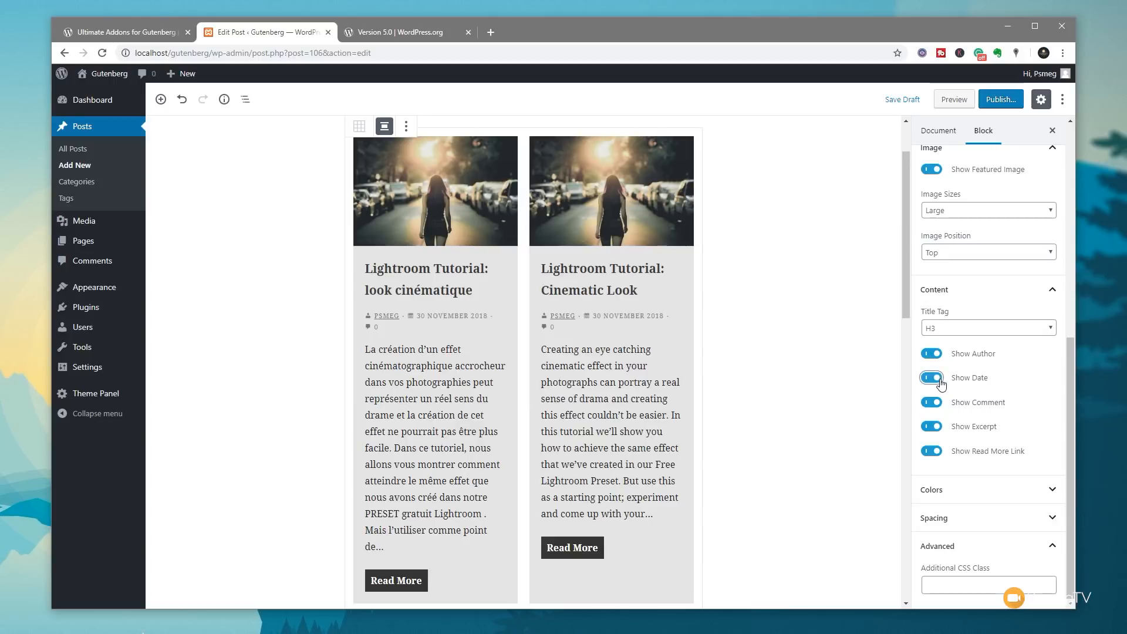
# Step: Open the post grid's color settings and look through the background, title, meta, excerpt and CTA color options
pyautogui.click(1015, 489)
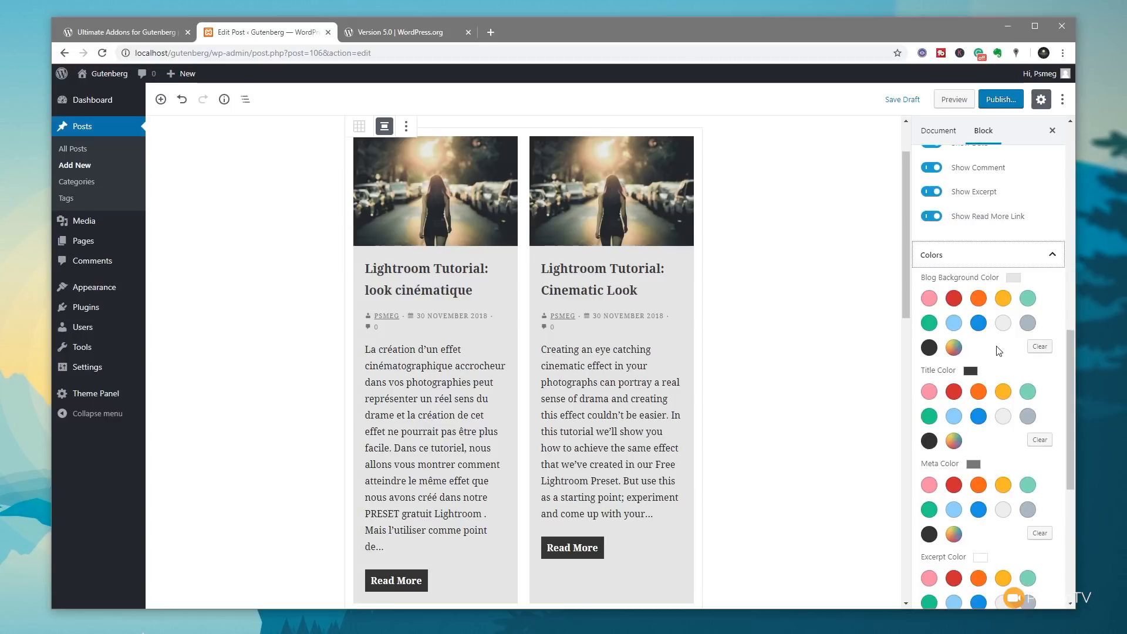
pyautogui.scroll(-3, 1000, 347)
pyautogui.scroll(-3, 998, 463)
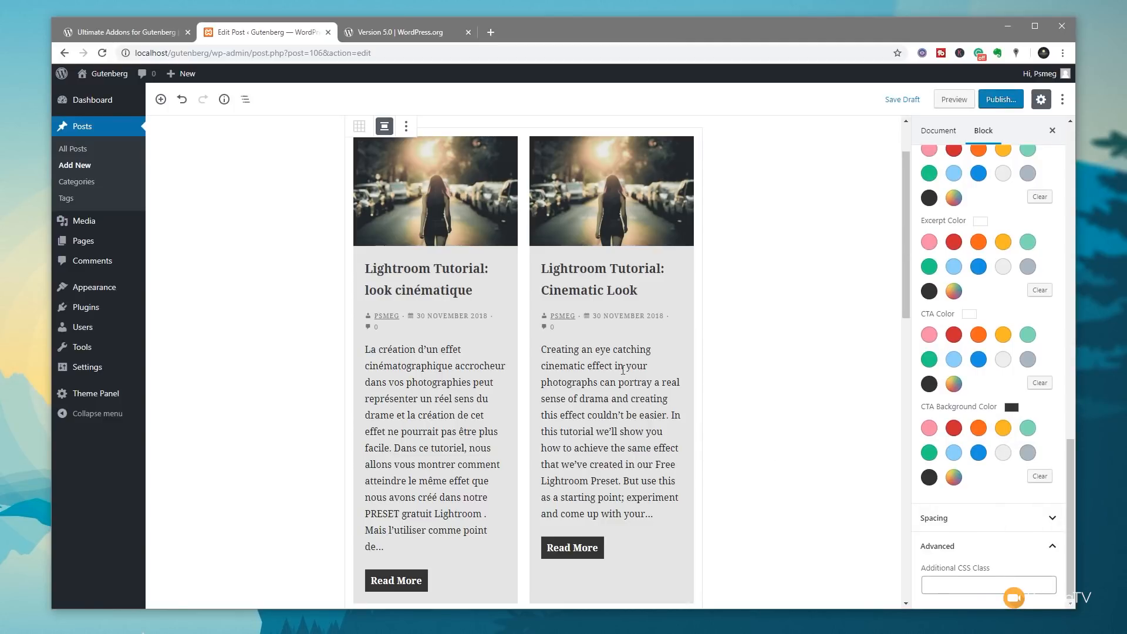
pyautogui.scroll(5, 991, 352)
pyautogui.scroll(1, 990, 339)
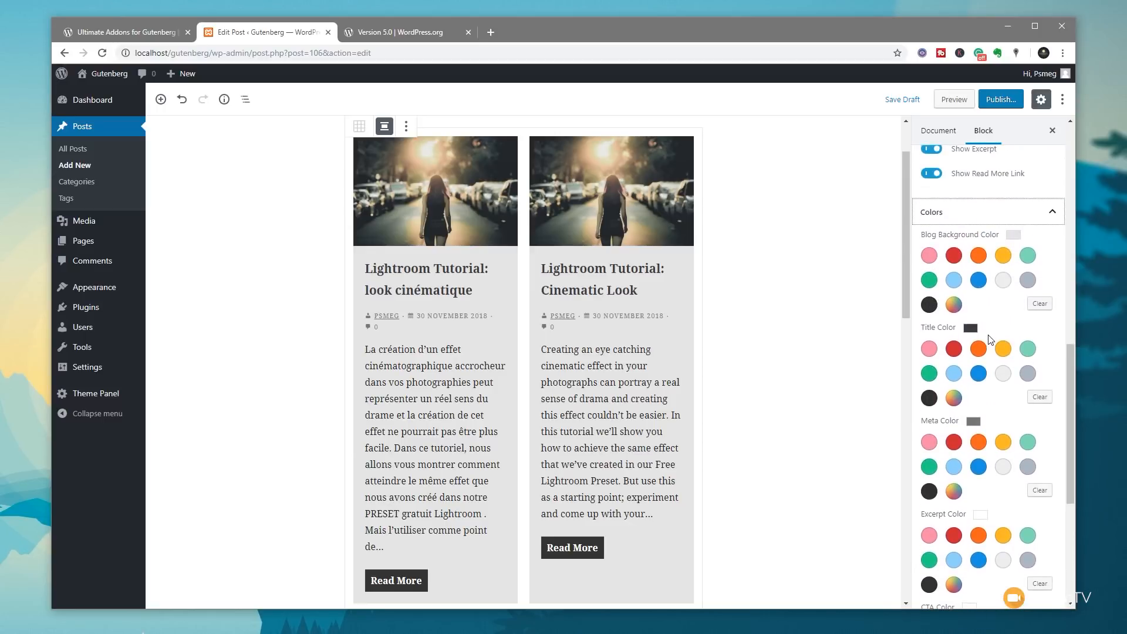
# Step: Try the mint green preset as the post grid's blog background color and settle on the light gray preset
pyautogui.click(1005, 283)
pyautogui.click(1028, 255)
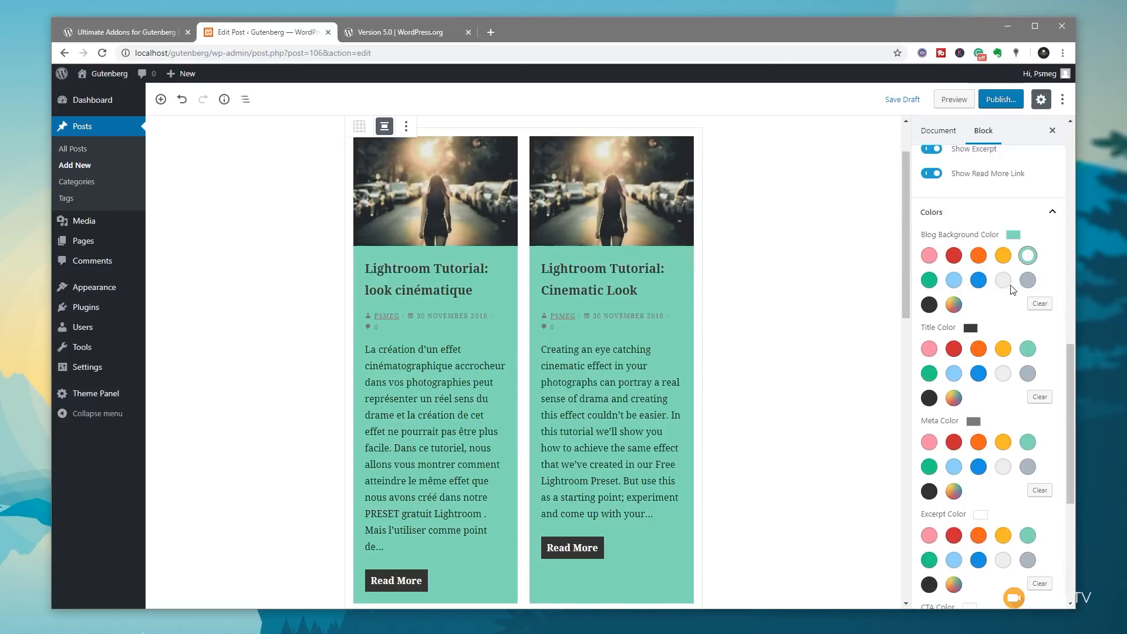
pyautogui.click(1004, 284)
# Step: Try custom reddish and green blog background colors for the post grid, and restore the light gray preset
pyautogui.click(954, 304)
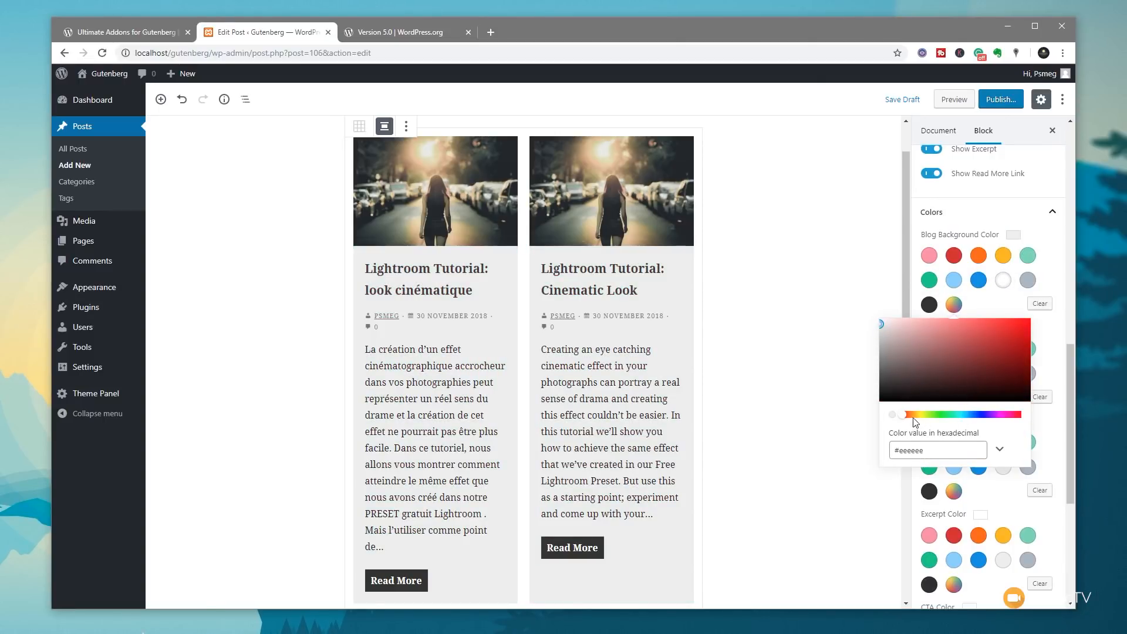
pyautogui.moveTo(904, 417)
pyautogui.mouseDown()
pyautogui.moveTo(939, 417)
pyautogui.moveTo(898, 416)
pyautogui.mouseUp()
pyautogui.click(913, 344)
pyautogui.moveTo(914, 346); pyautogui.dragTo(921, 355)
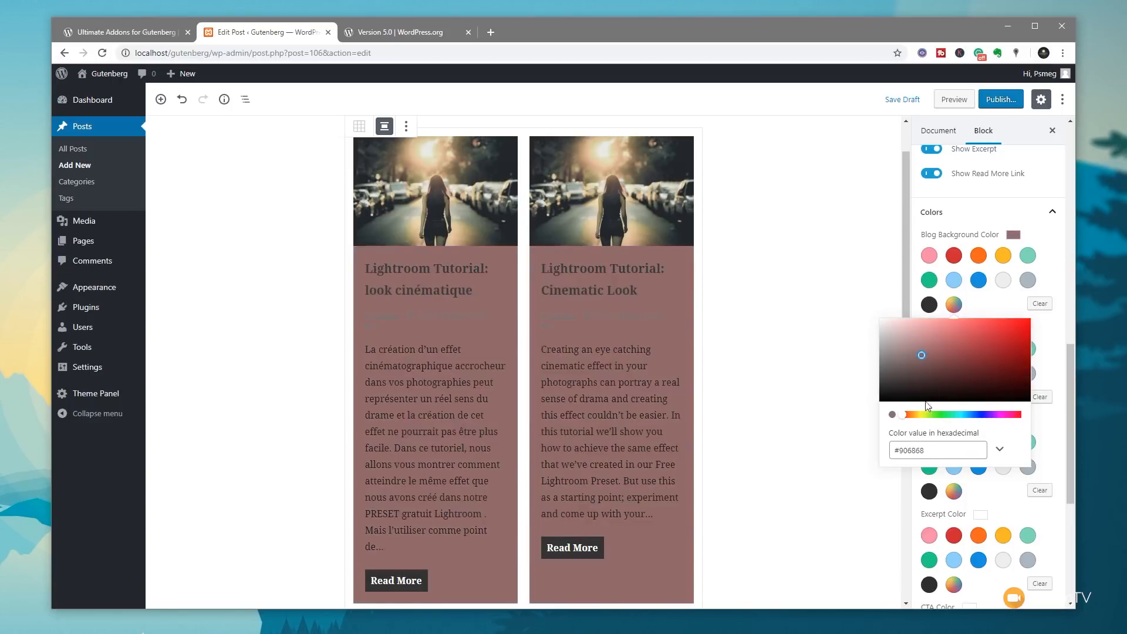
pyautogui.moveTo(904, 416); pyautogui.dragTo(943, 416)
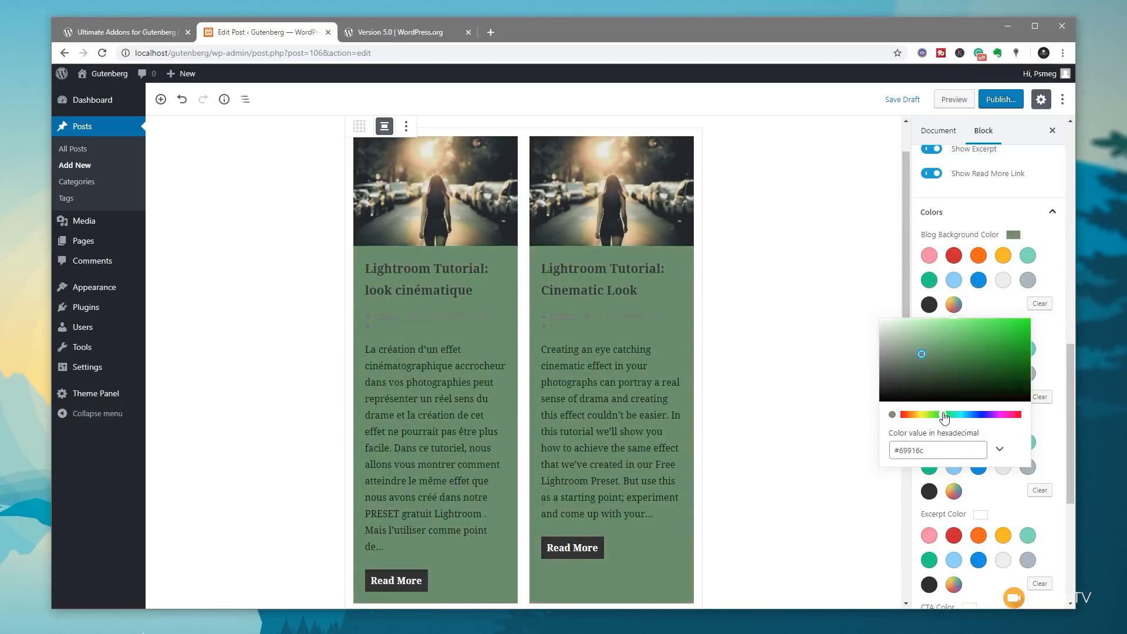
pyautogui.click(1003, 280)
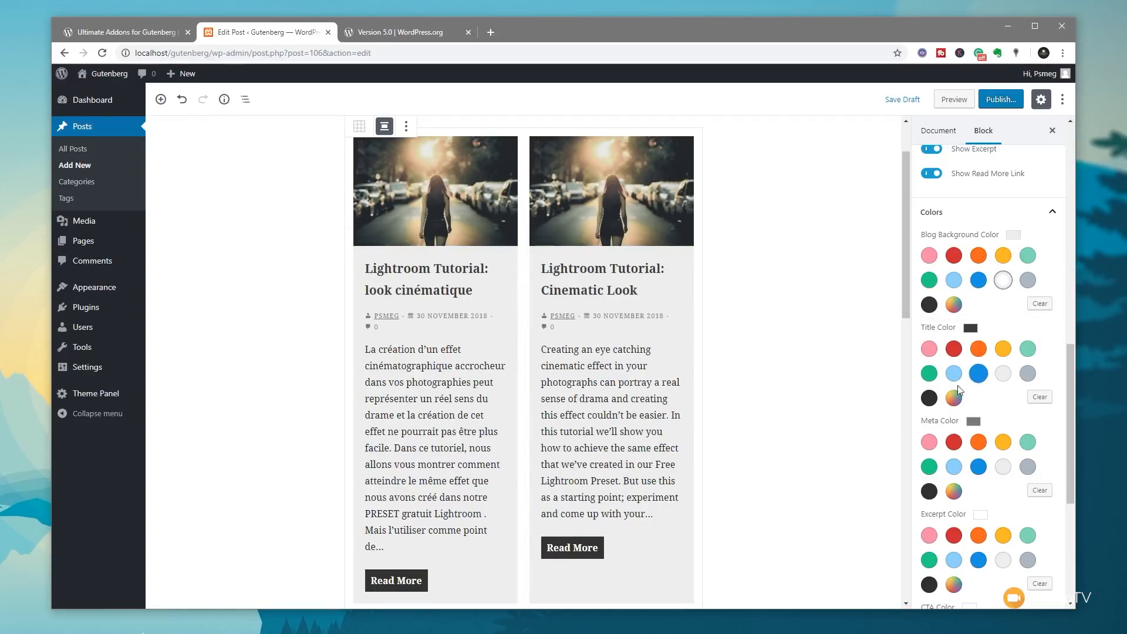
# Step: Collapse the post grid's color settings and open its spacing settings
pyautogui.click(1050, 212)
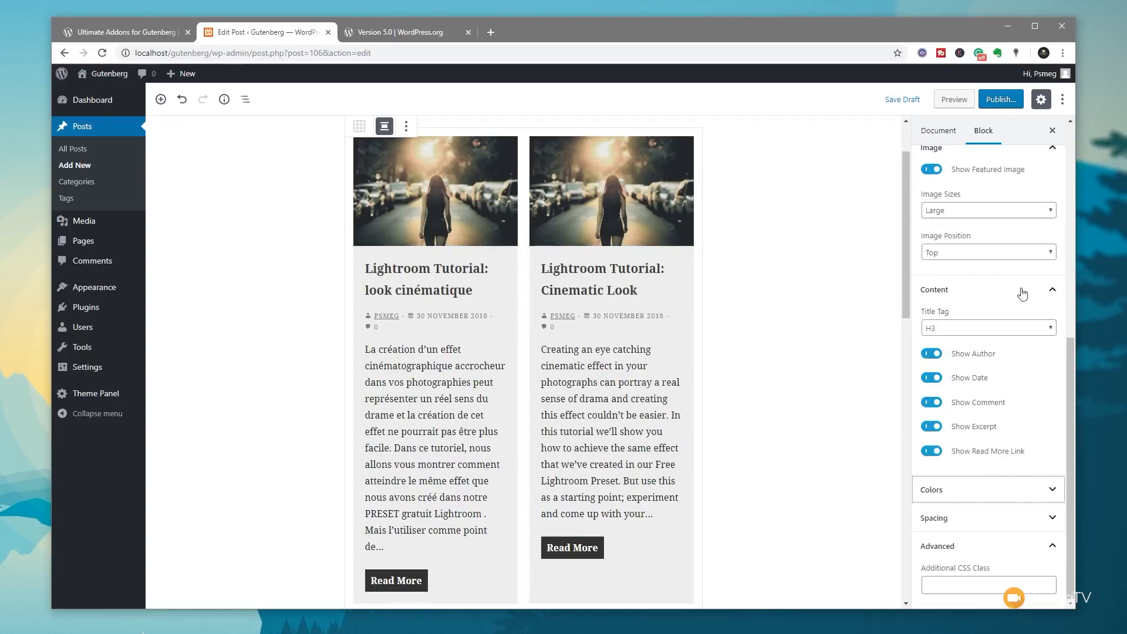
pyautogui.click(993, 518)
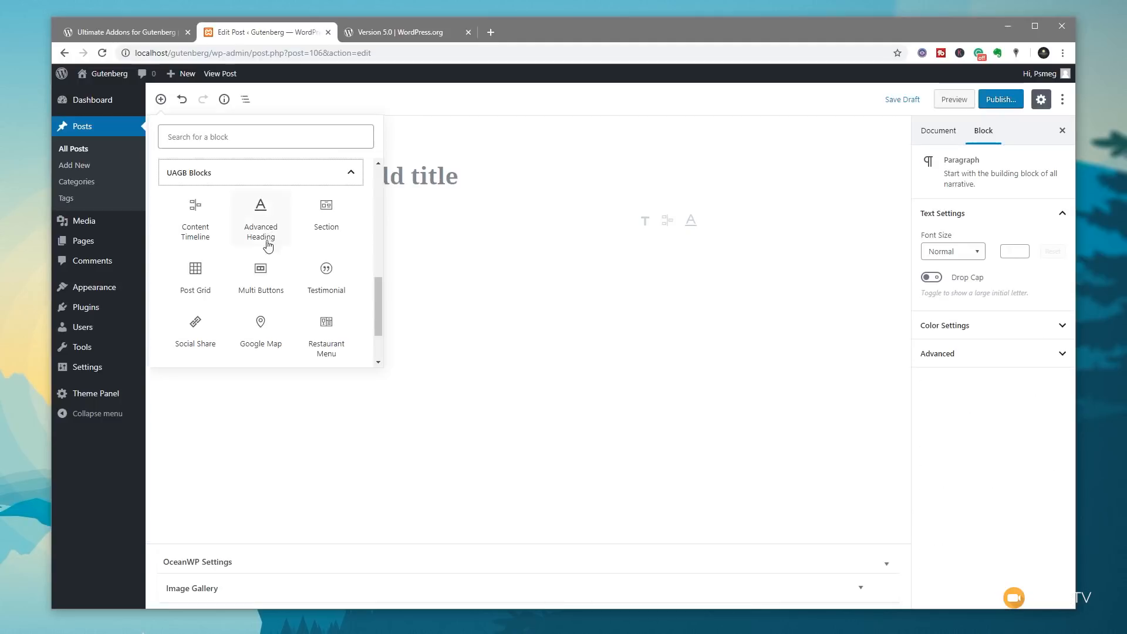
# Step: Insert a Multi Buttons block and set its number of buttons to 3
pyautogui.click(261, 273)
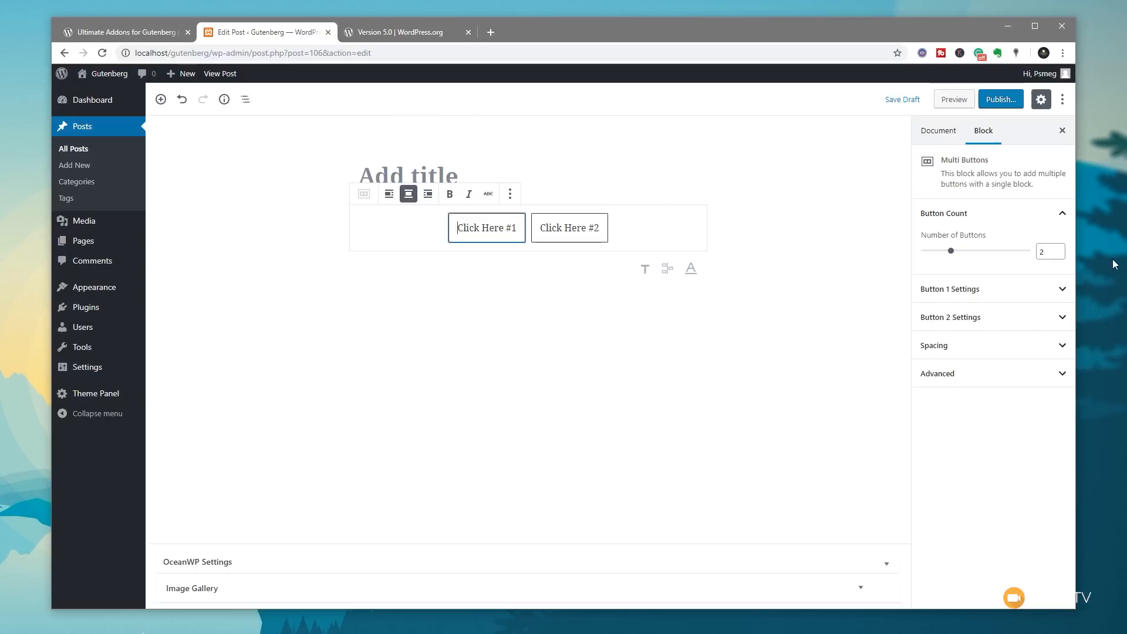
pyautogui.moveTo(951, 257); pyautogui.dragTo(966, 262)
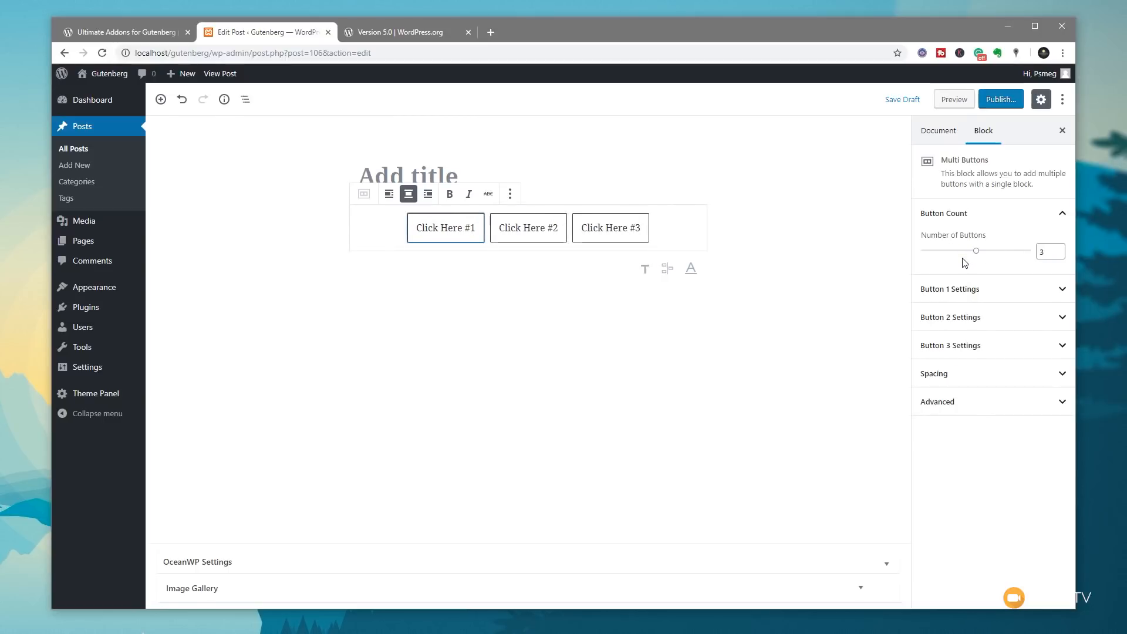
# Step: Look through the Button 3 settings and the spacing options of the Multi Buttons block, and collapse them again
pyautogui.click(960, 351)
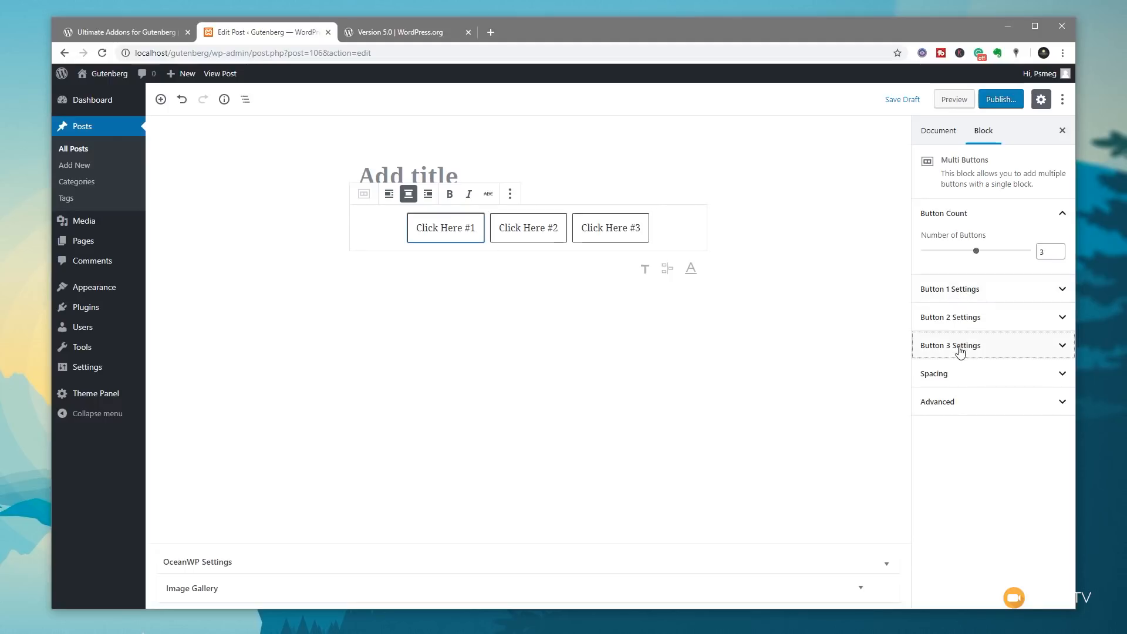
pyautogui.scroll(-2, 981, 373)
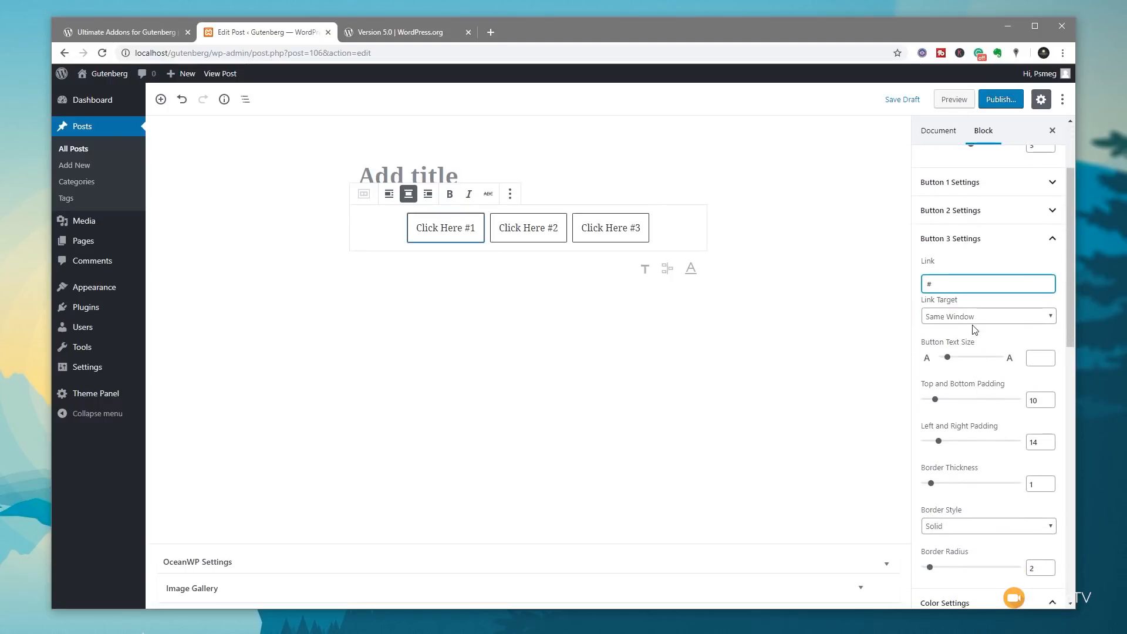
pyautogui.click(973, 242)
pyautogui.click(969, 380)
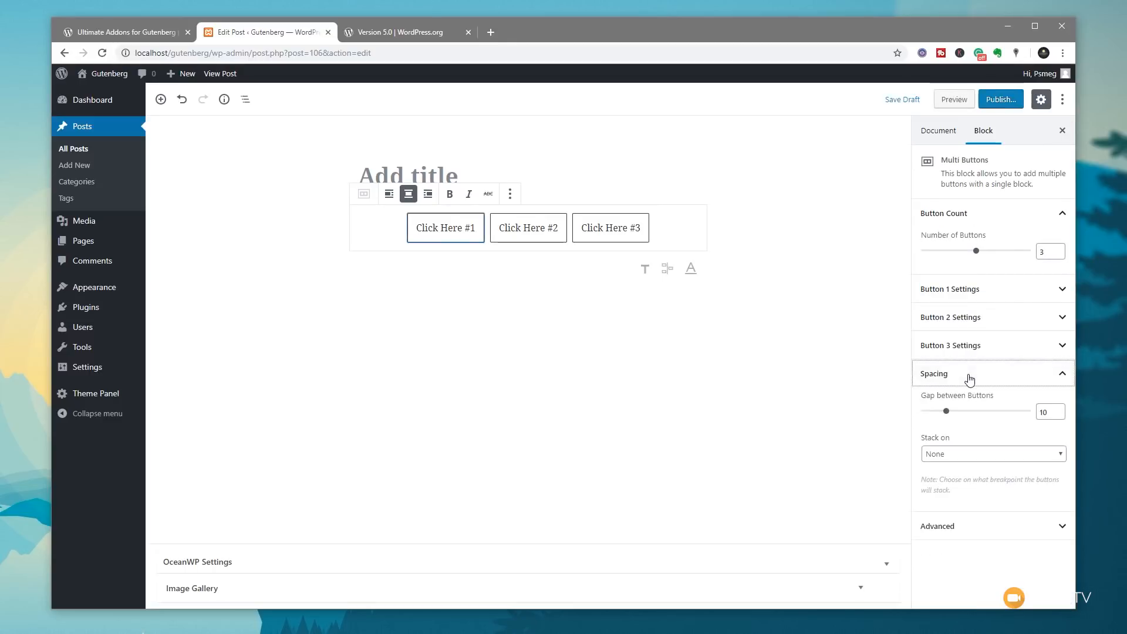
pyautogui.click(969, 380)
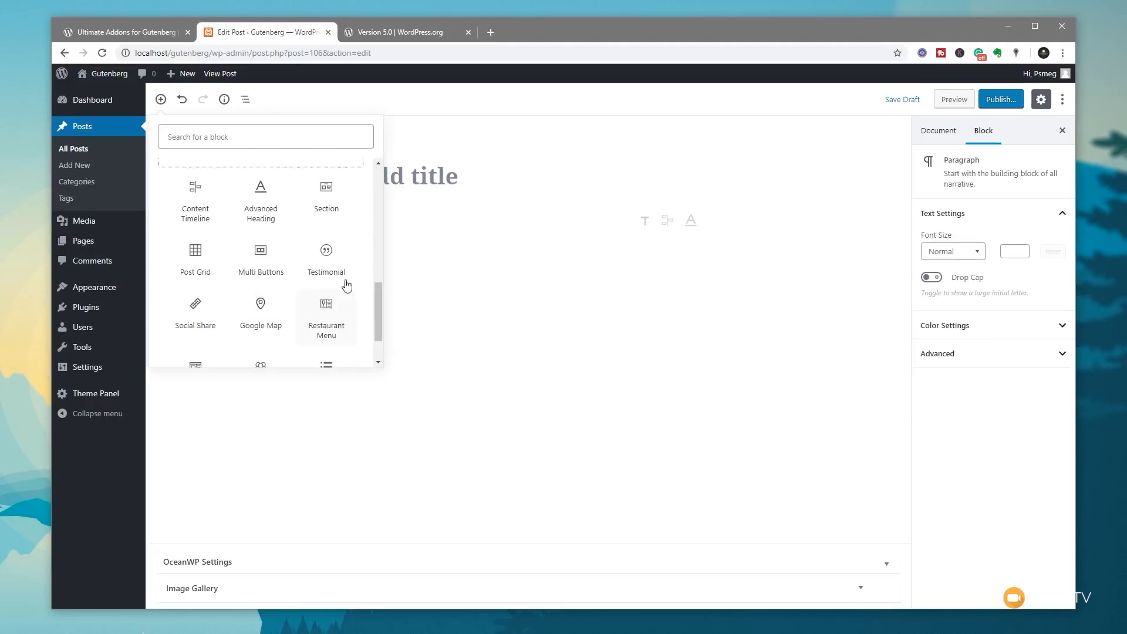
# Step: Insert a Testimonial block with 3 testimonials arranged in 3 columns
pyautogui.click(326, 258)
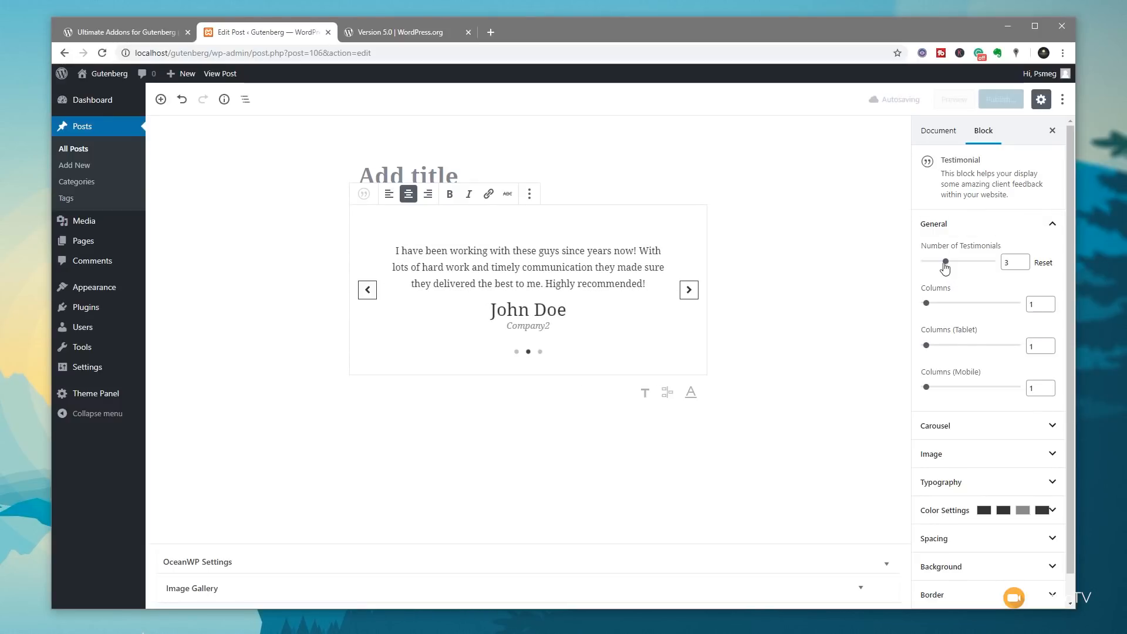
pyautogui.moveTo(953, 263); pyautogui.dragTo(940, 267)
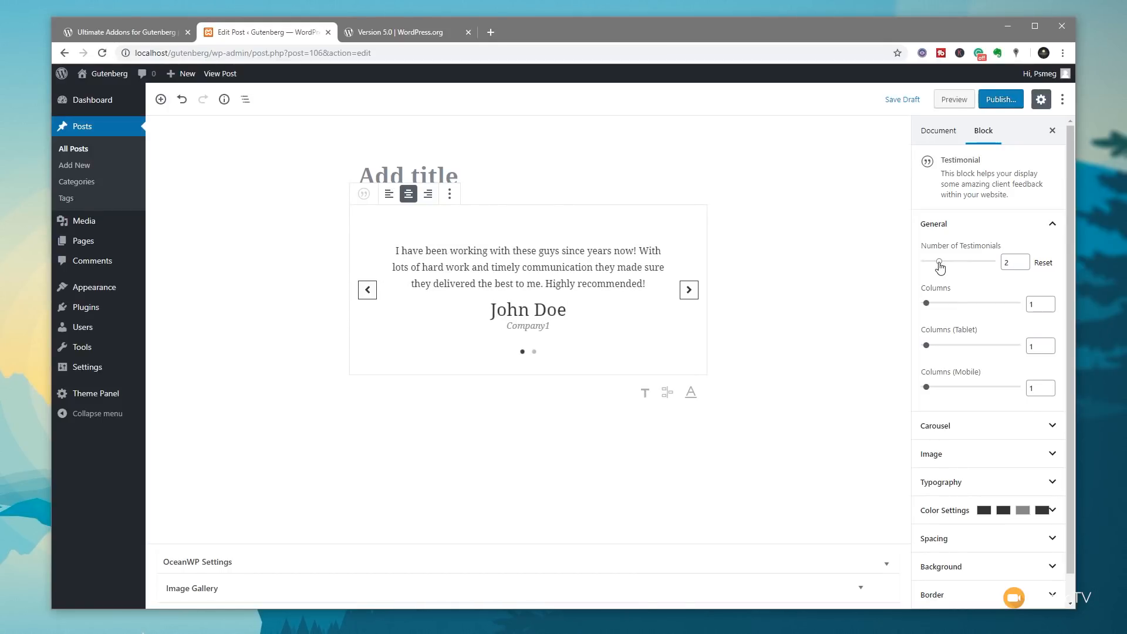
pyautogui.moveTo(940, 267); pyautogui.dragTo(946, 263)
pyautogui.moveTo(928, 306); pyautogui.dragTo(996, 309)
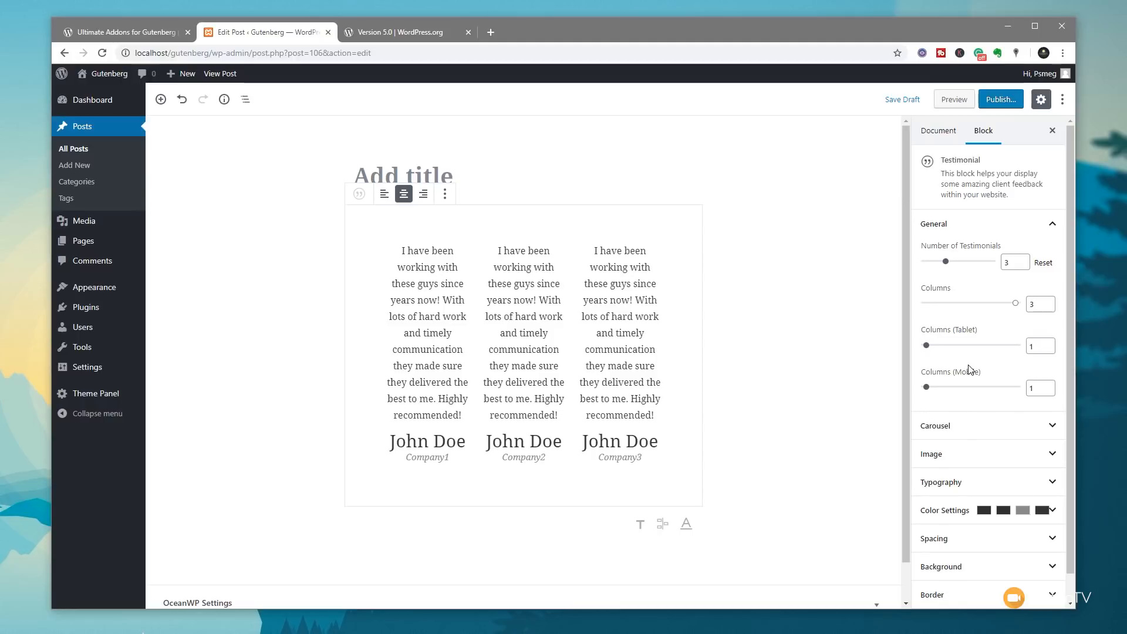
# Step: Open the Testimonial block's carousel settings and review the autoplay, loop, transition and arrow options
pyautogui.click(966, 433)
pyautogui.scroll(-3, 1023, 432)
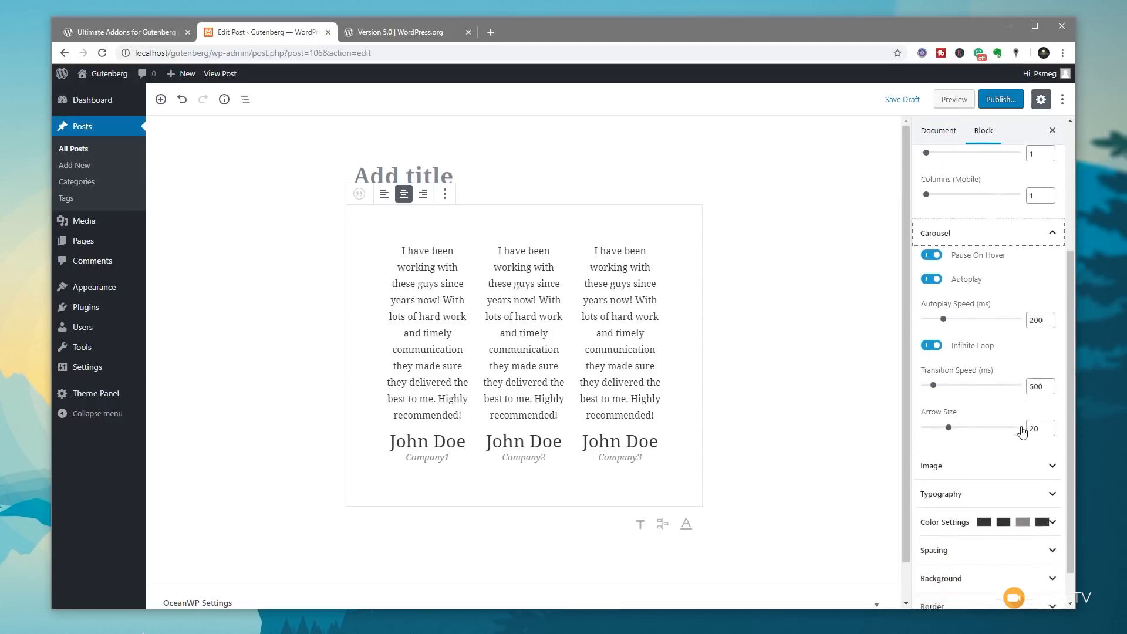
pyautogui.scroll(-1, 1023, 431)
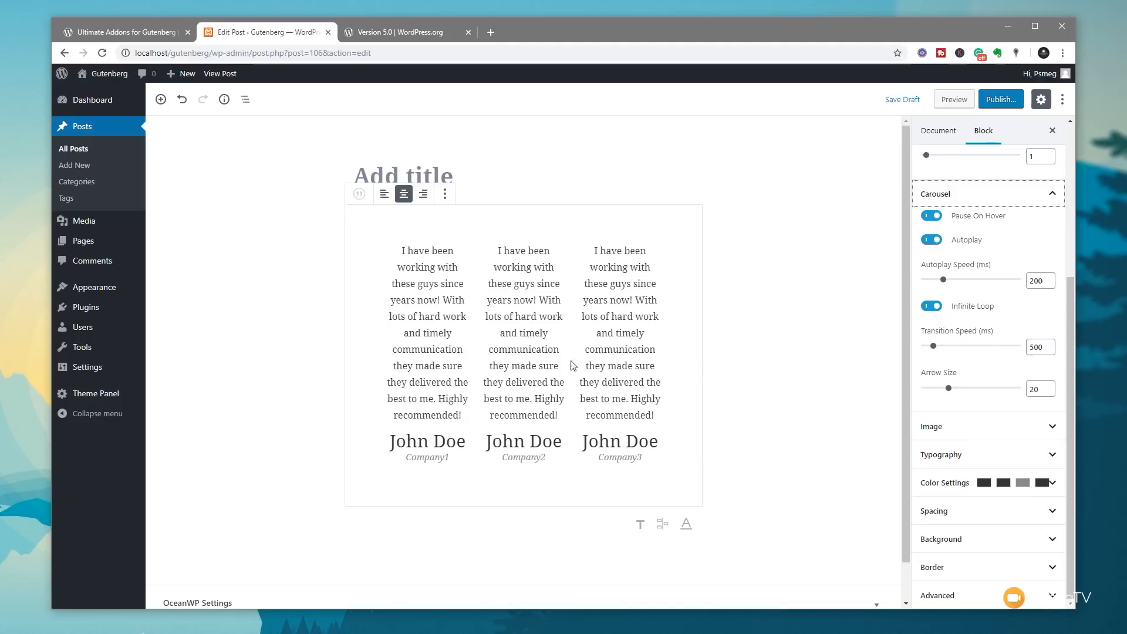
# Step: Set the Testimonial block to 1 column, trying 2 testimonials before returning to 3
pyautogui.scroll(5, 986, 378)
pyautogui.moveTo(947, 263); pyautogui.dragTo(939, 263)
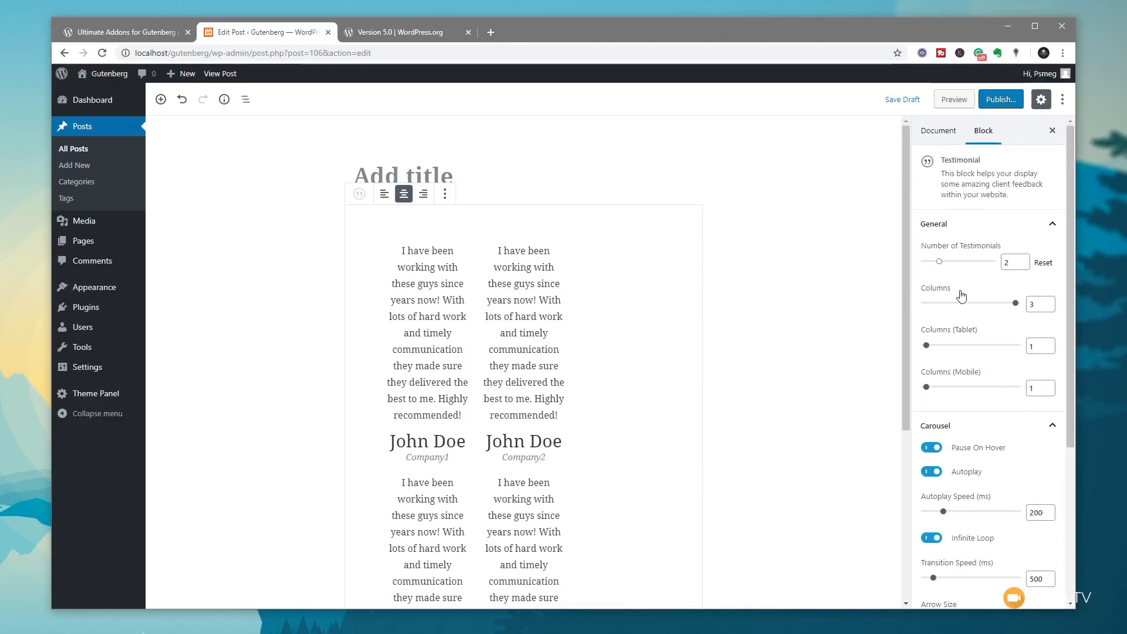
pyautogui.moveTo(1015, 303); pyautogui.dragTo(966, 305)
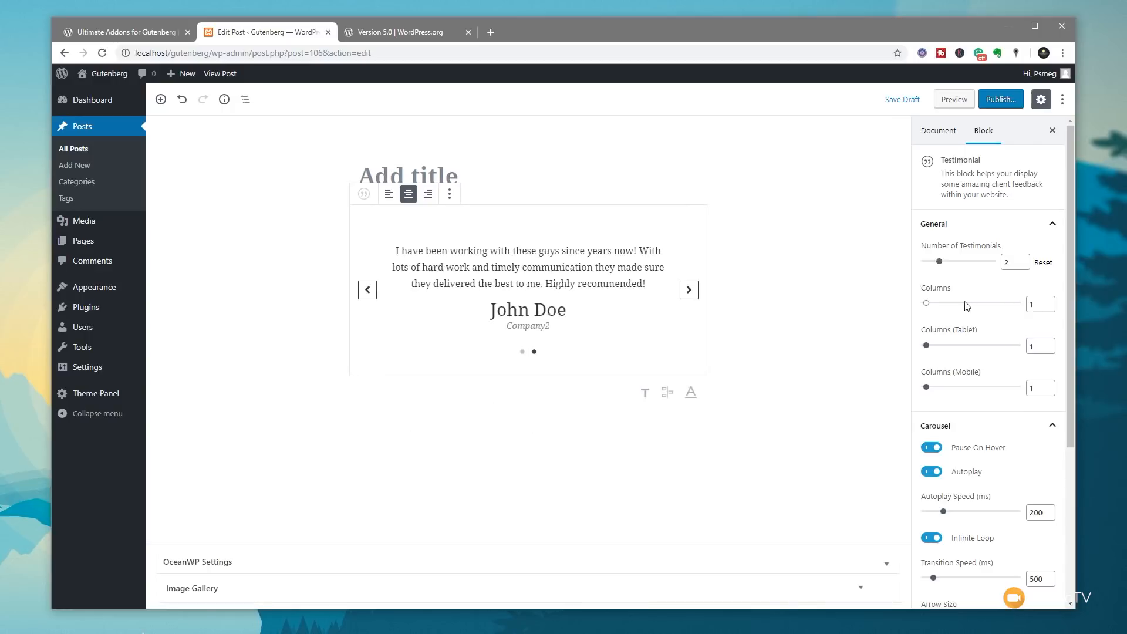
pyautogui.moveTo(940, 261)
pyautogui.mouseDown()
pyautogui.moveTo(966, 260)
pyautogui.moveTo(946, 264)
pyautogui.mouseUp()
# Step: Set the testimonial carousel's autoplay speed to 342 ms and its arrow size to 18
pyautogui.scroll(-4, 972, 380)
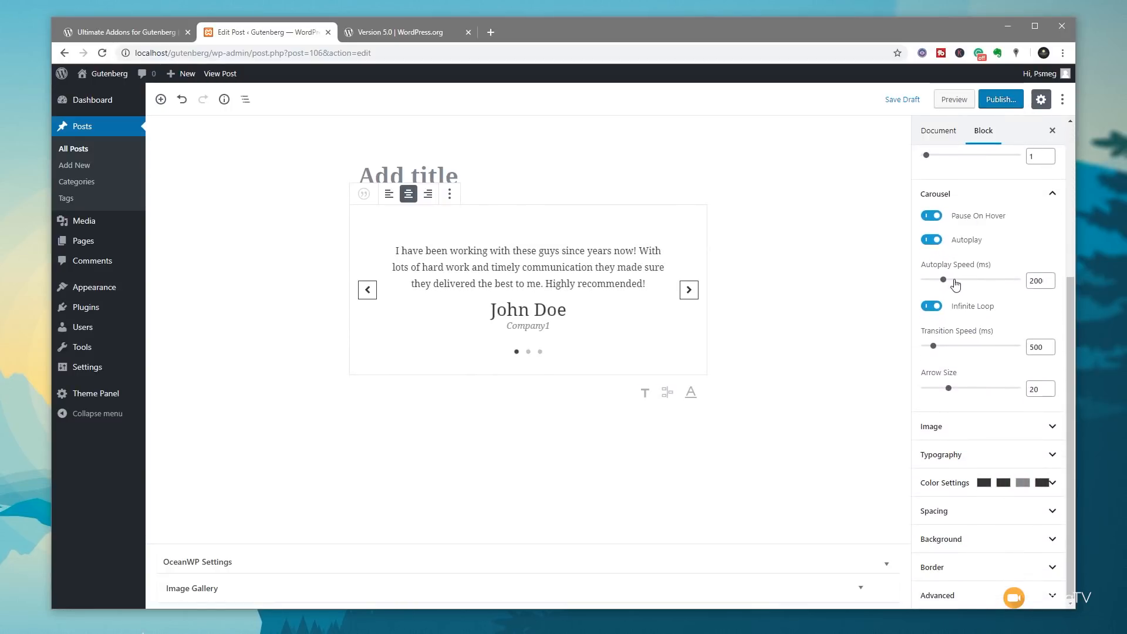
pyautogui.moveTo(943, 280); pyautogui.dragTo(958, 284)
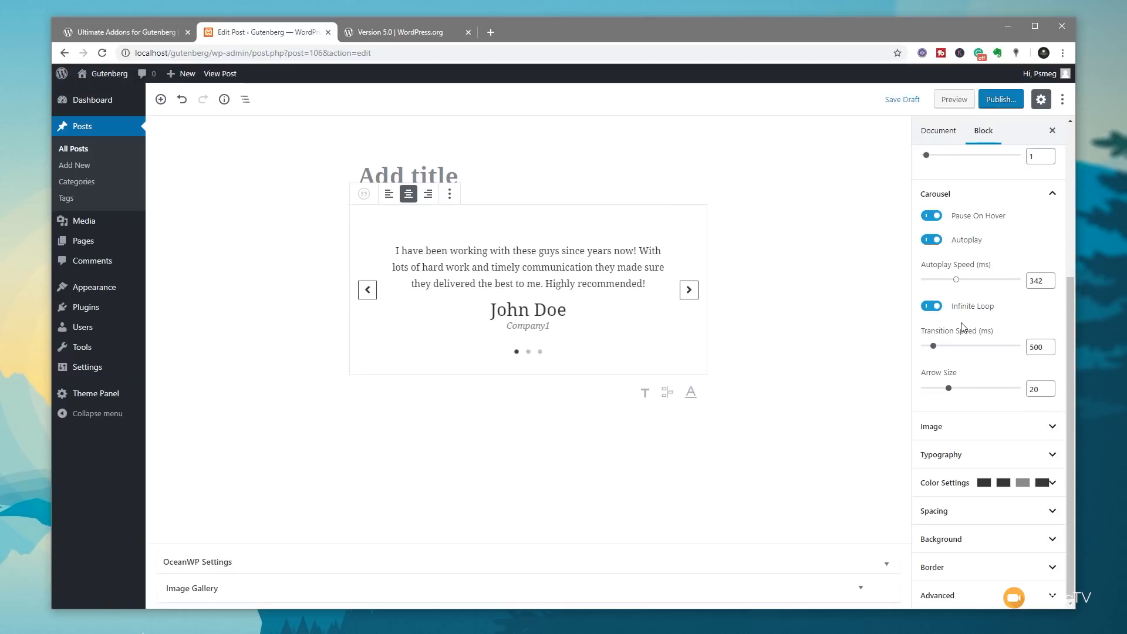
pyautogui.moveTo(948, 388); pyautogui.dragTo(945, 393)
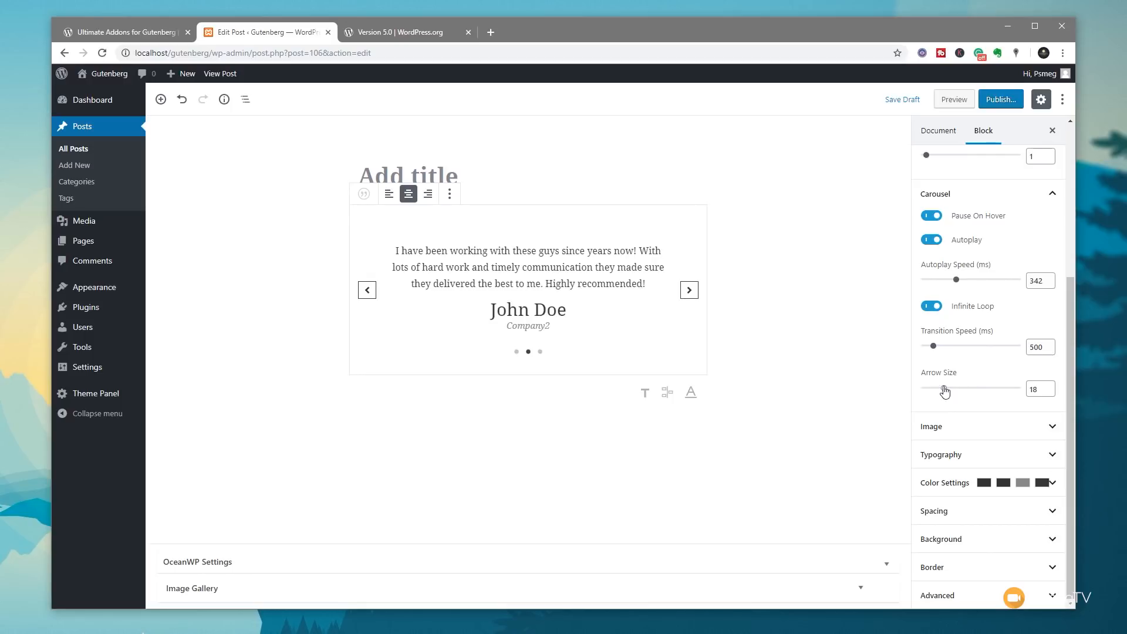
# Step: Open the testimonial's image settings and assign cinematic.jpg from the media library as Image 1
pyautogui.click(968, 428)
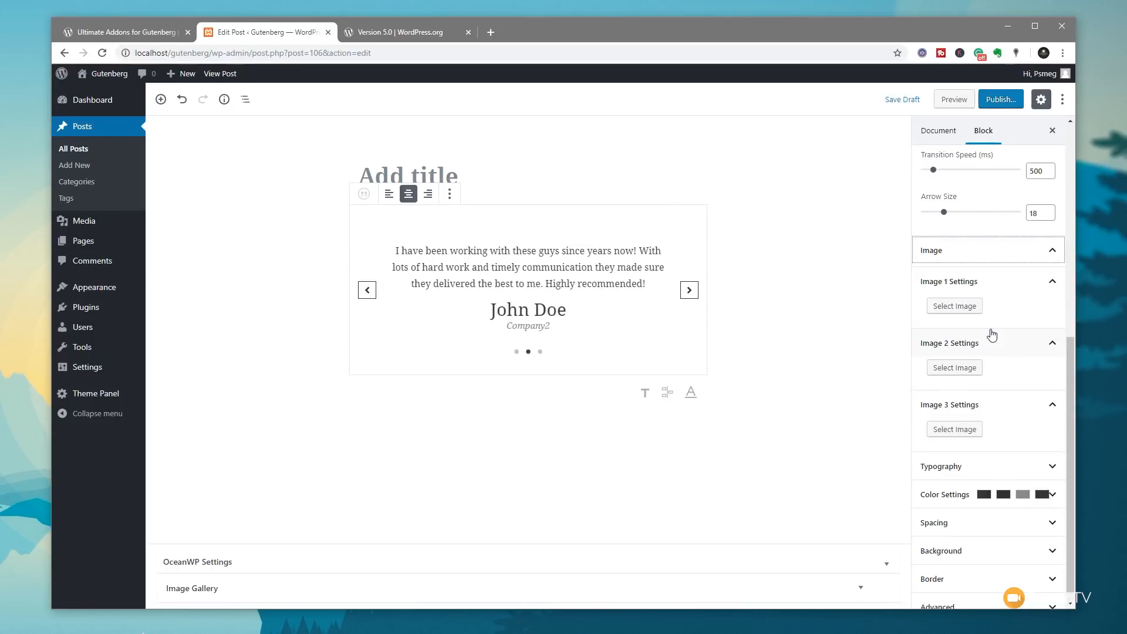
pyautogui.click(967, 306)
pyautogui.click(192, 223)
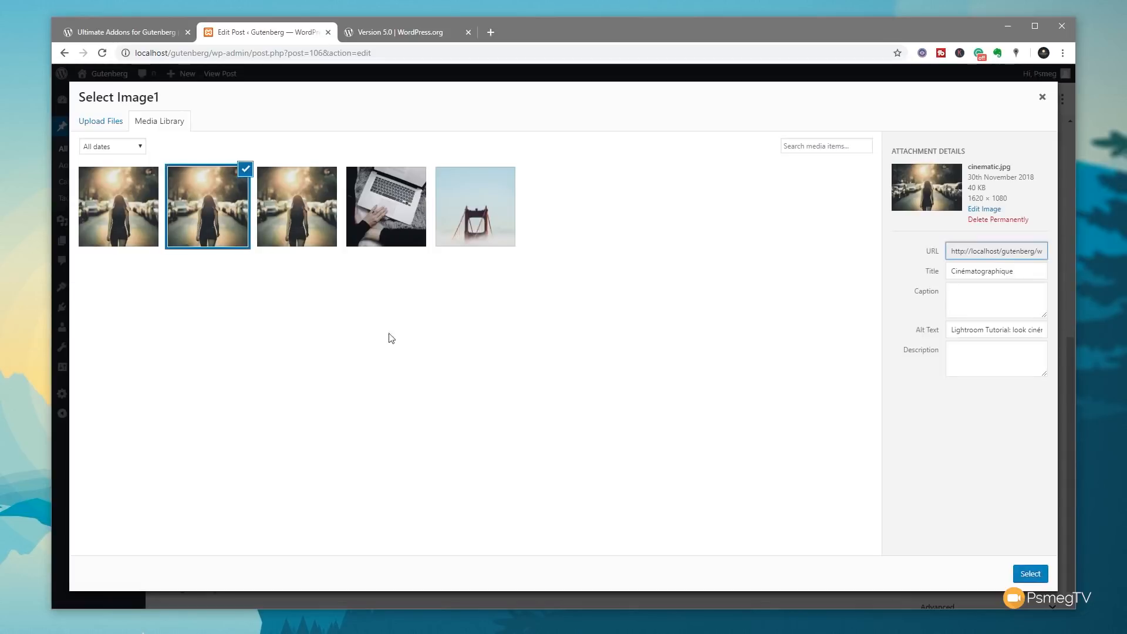
pyautogui.click(1024, 573)
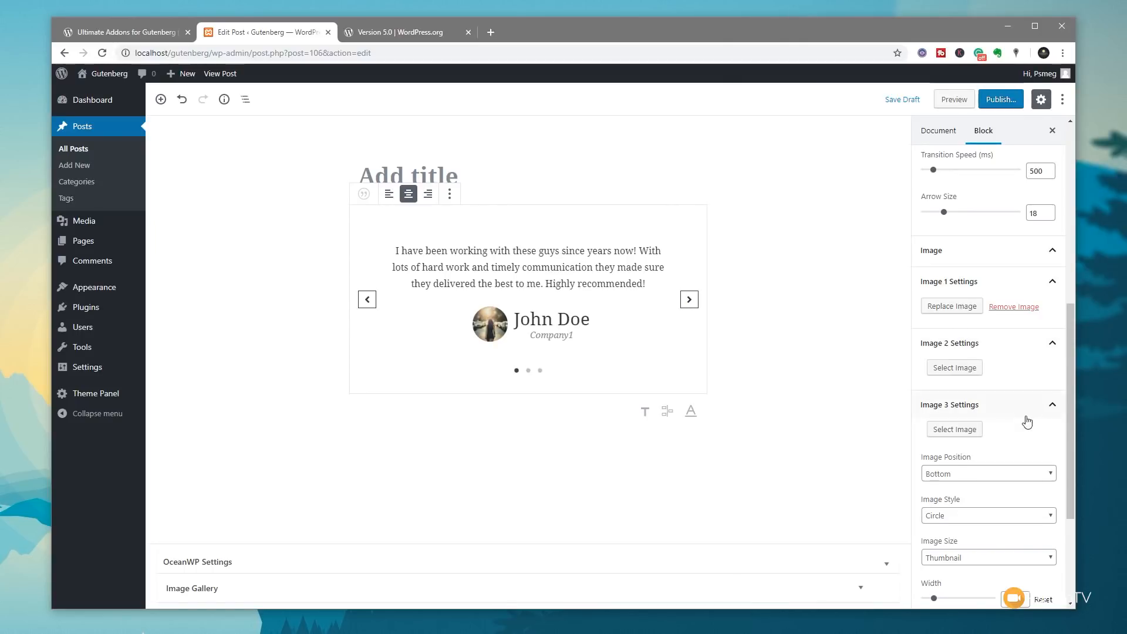
# Step: Look at the testimonial image's position, style and size options, keeping Bottom, Circle and Thumbnail
pyautogui.scroll(-2, 1026, 423)
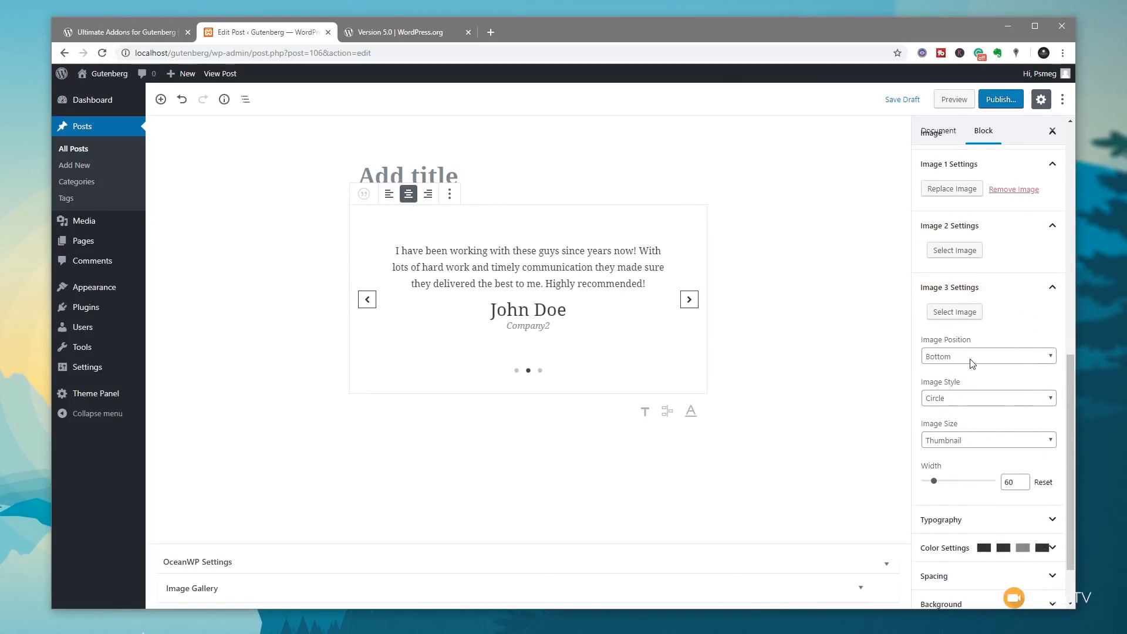
pyautogui.click(970, 358)
pyautogui.click(970, 358)
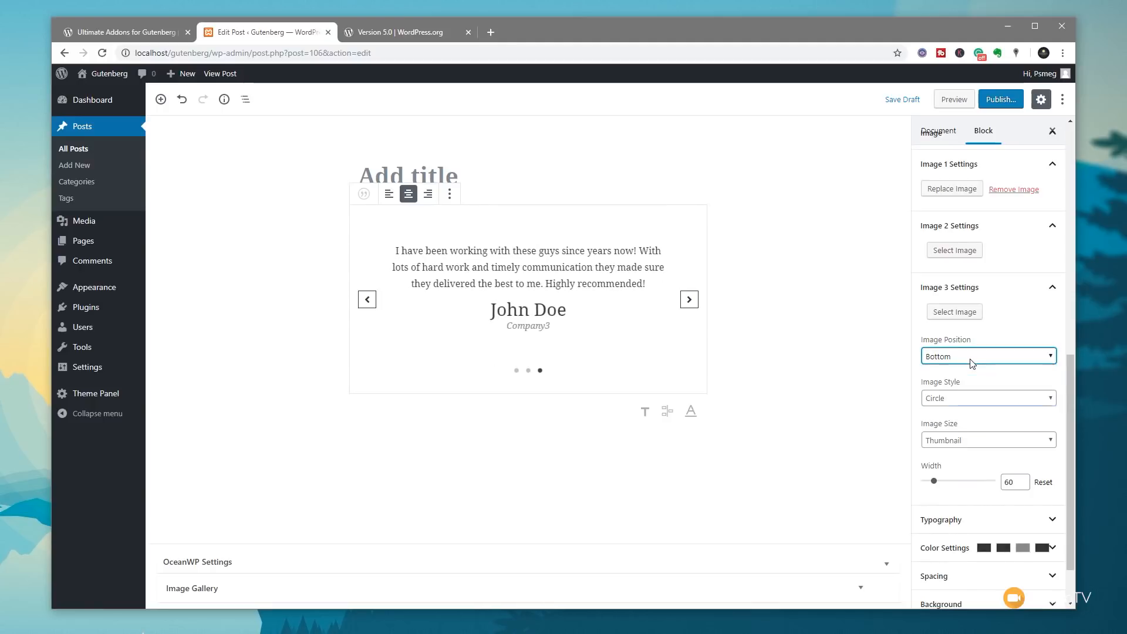
pyautogui.click(970, 399)
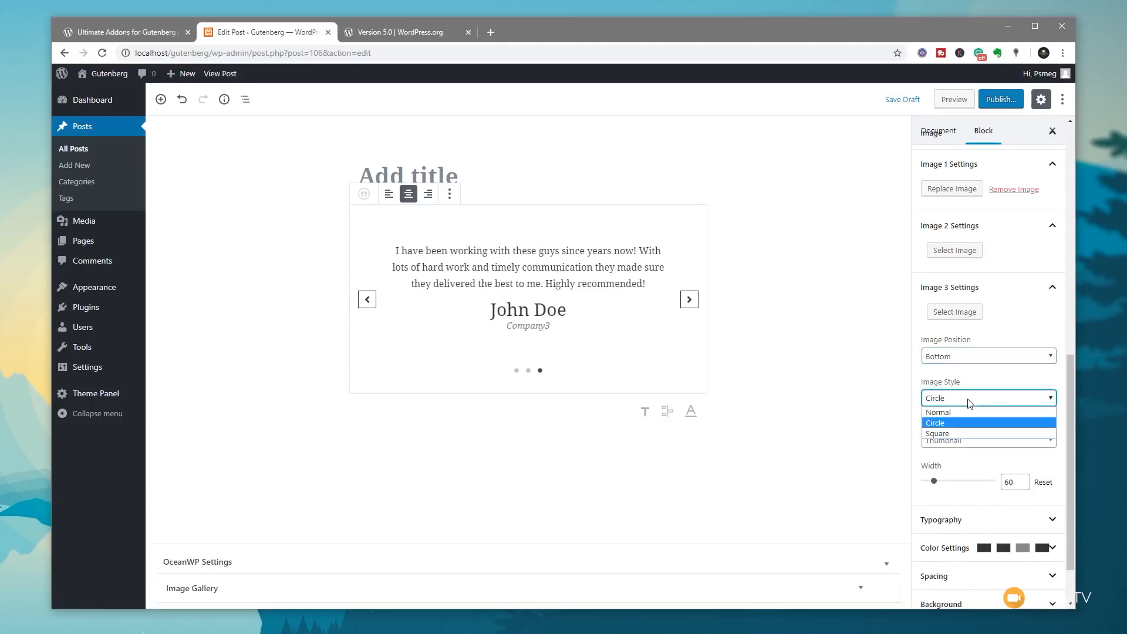
pyautogui.click(969, 403)
pyautogui.click(974, 439)
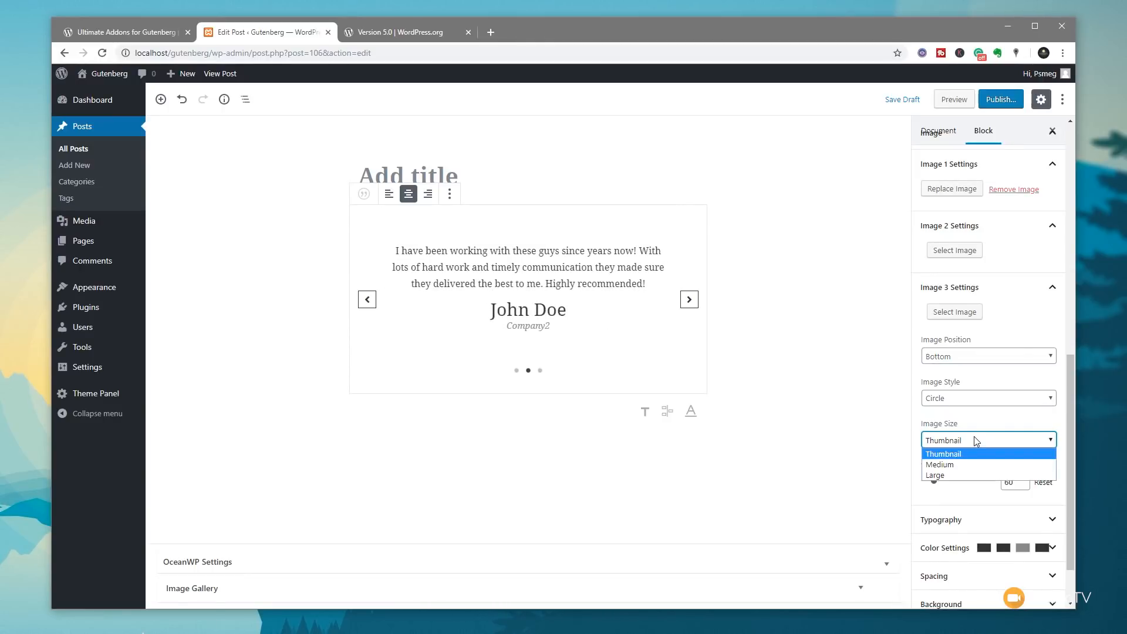
pyautogui.click(1005, 418)
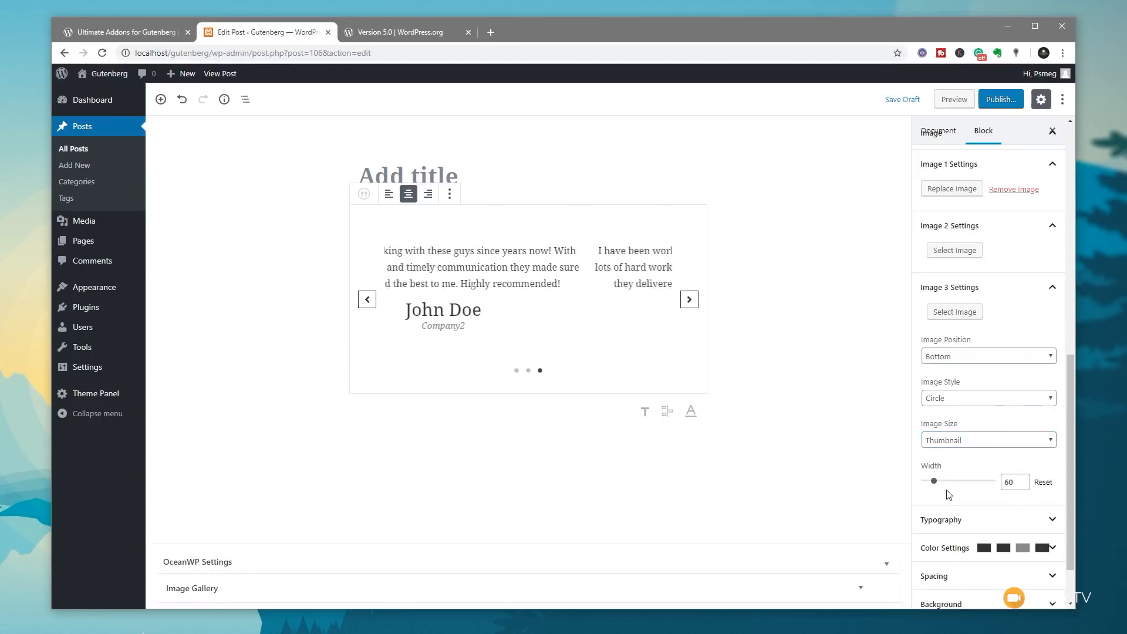
# Step: Look through the Testimonial block's typography, spacing, background and border settings
pyautogui.click(976, 520)
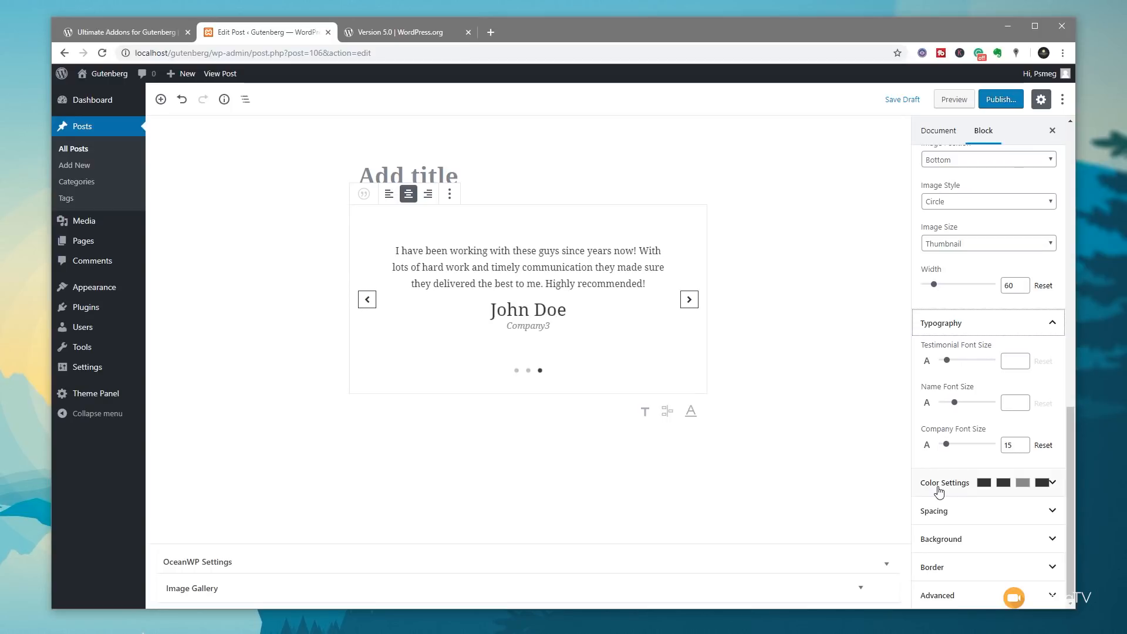
pyautogui.click(945, 511)
pyautogui.scroll(-5, 976, 533)
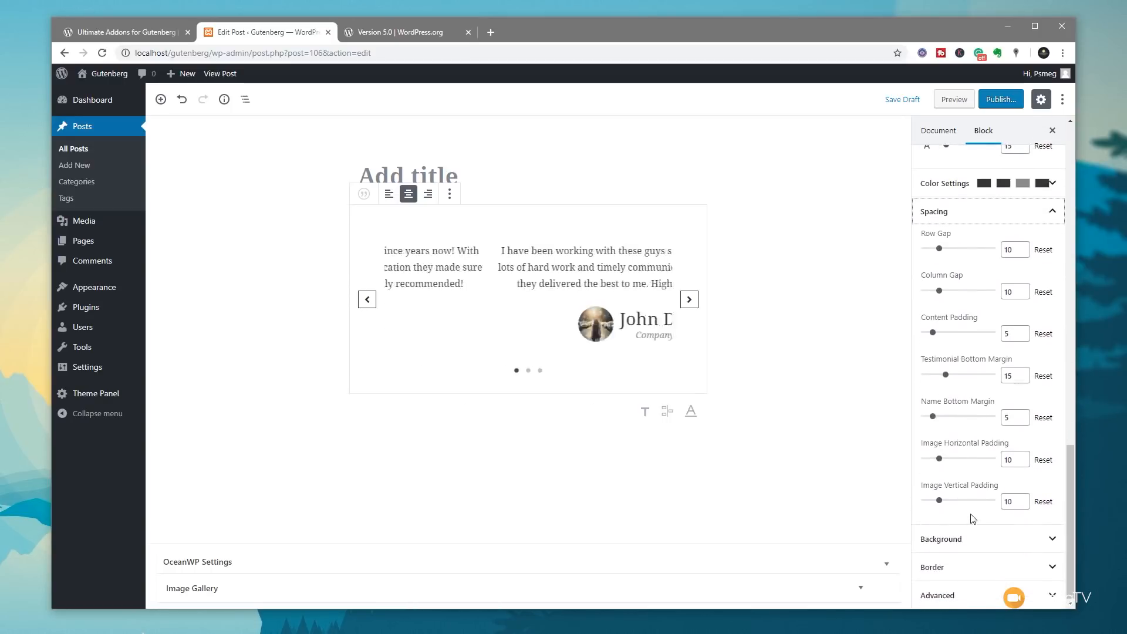
pyautogui.click(974, 538)
pyautogui.scroll(-1, 974, 542)
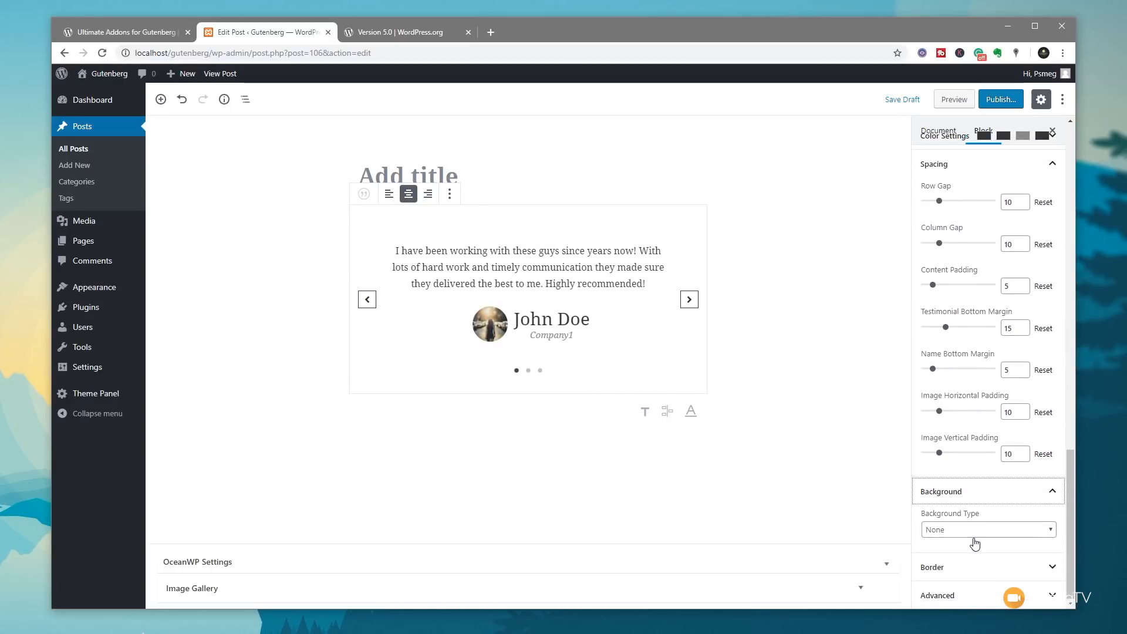
pyautogui.click(970, 567)
pyautogui.scroll(-1, 970, 560)
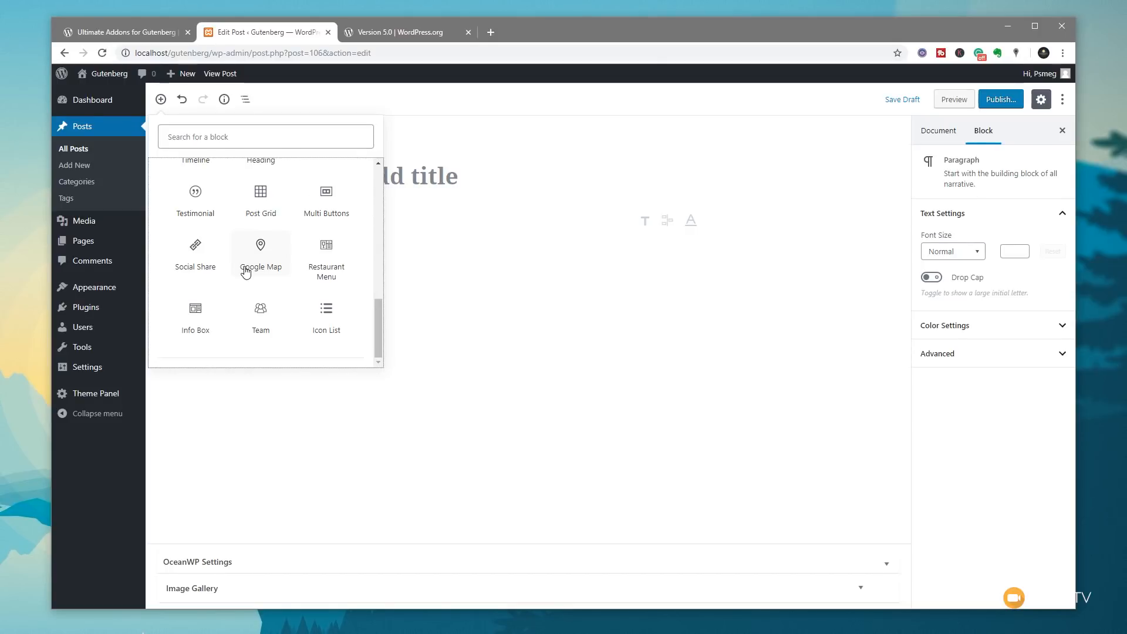
# Step: Insert a Restaurant Menu block and set it to 6 menu items in 2 columns
pyautogui.click(341, 273)
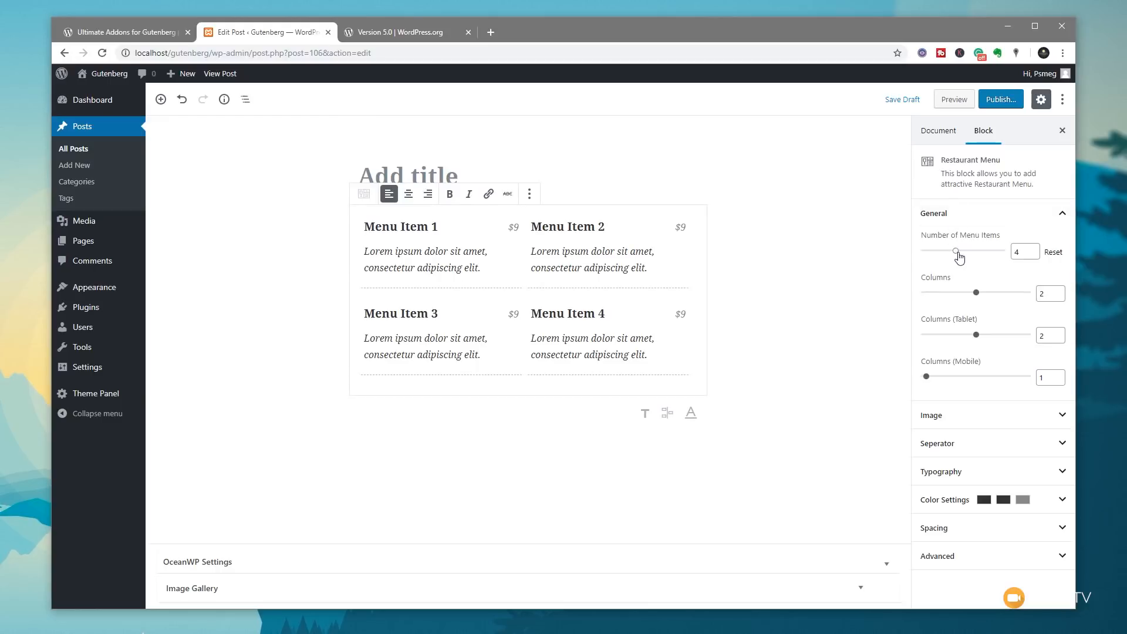
pyautogui.moveTo(956, 251); pyautogui.dragTo(971, 253)
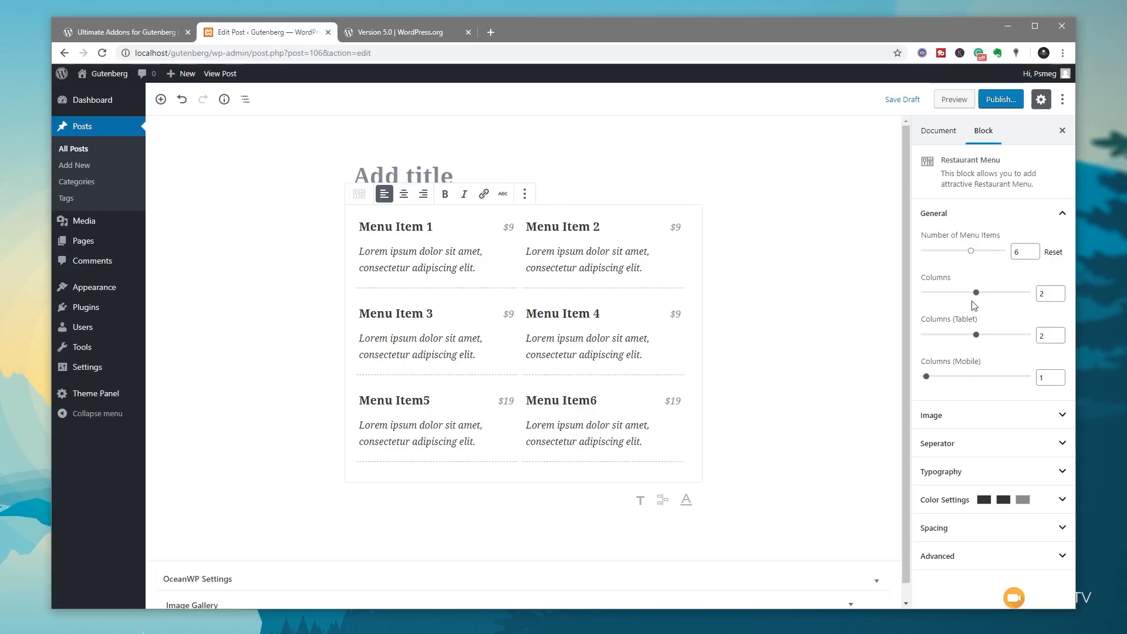
pyautogui.moveTo(953, 298); pyautogui.dragTo(980, 296)
# Step: Open the Restaurant Menu's image settings and assign cinematic.jpg from the media library as Image 1
pyautogui.click(991, 416)
pyautogui.scroll(-3, 992, 353)
pyautogui.click(963, 306)
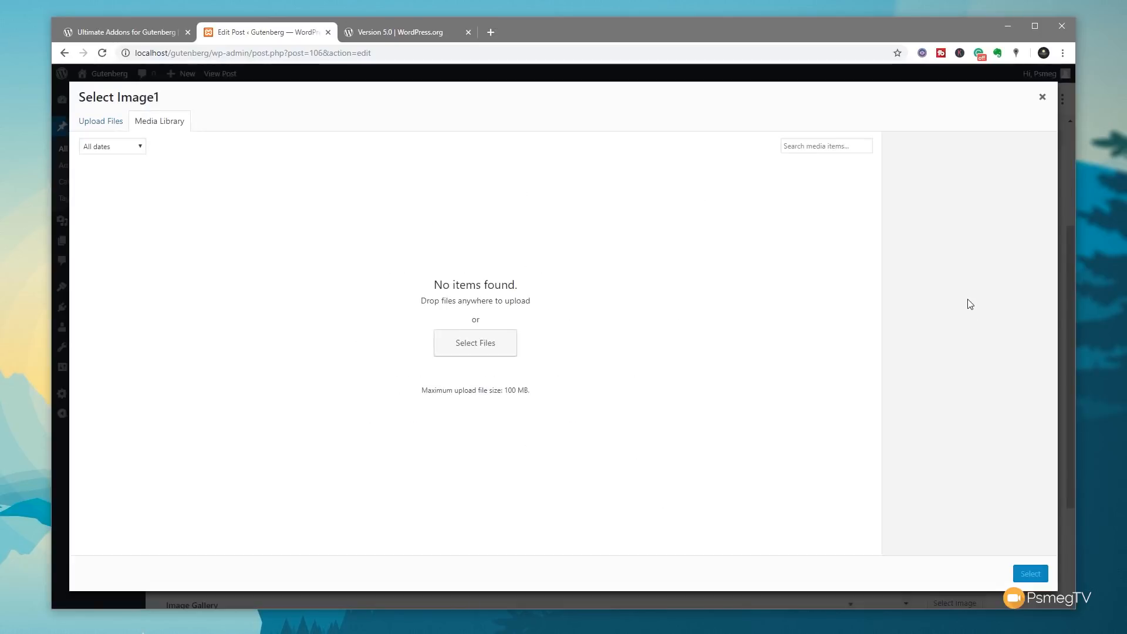
pyautogui.click(135, 217)
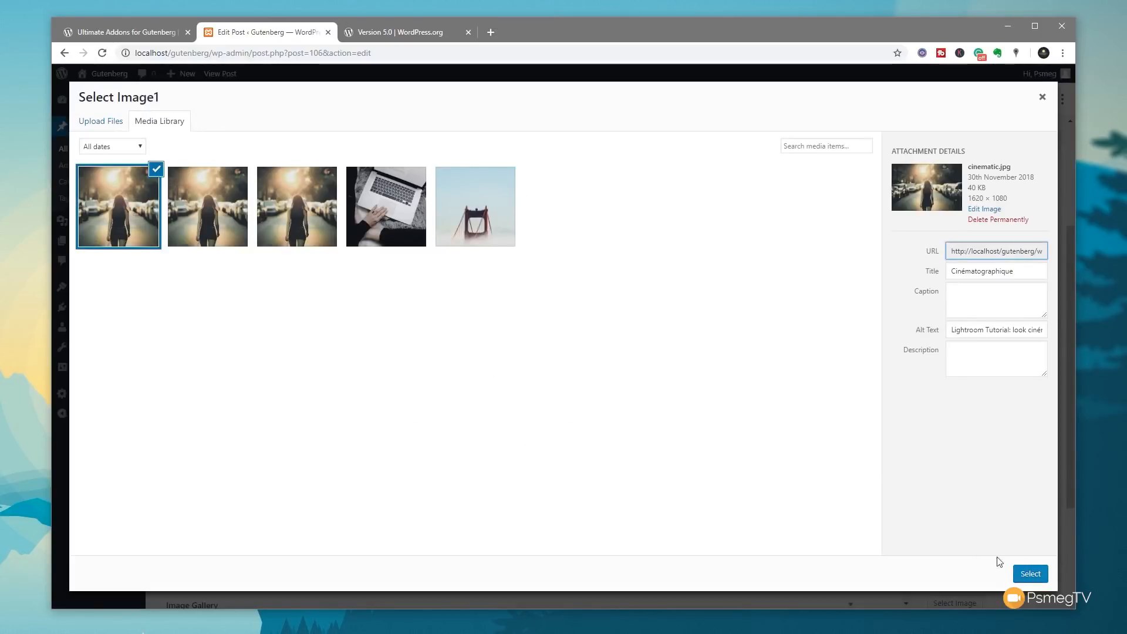
pyautogui.click(1024, 573)
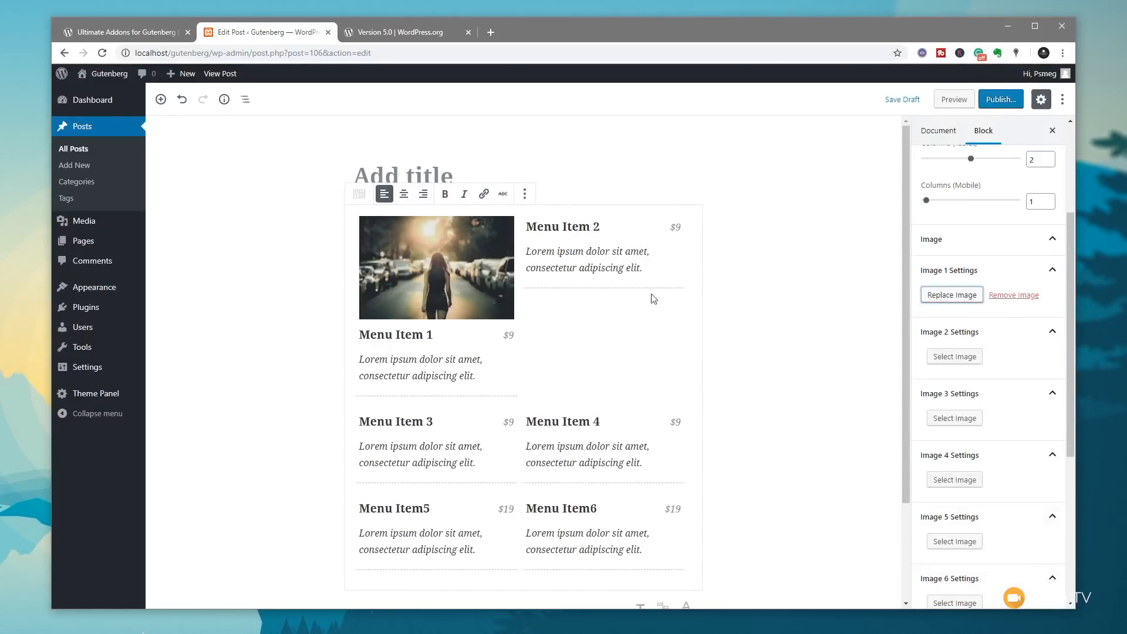
# Step: Assign the laptop photo from the media library as Image 2 and collapse the Image 1 and Image 2 settings
pyautogui.click(955, 356)
pyautogui.click(399, 213)
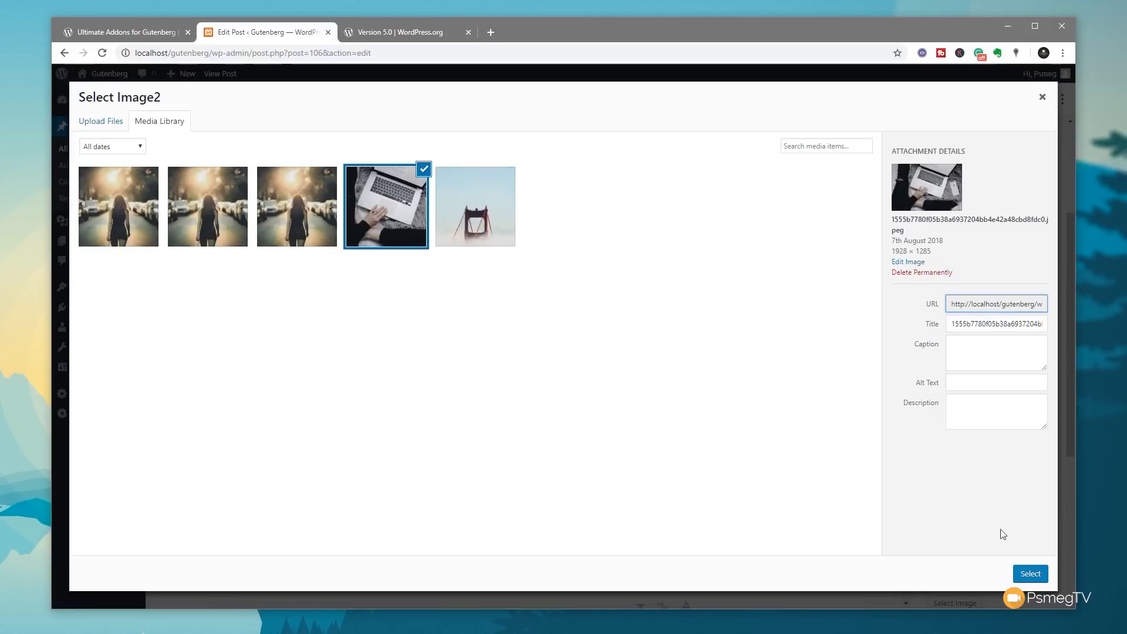
pyautogui.click(1028, 575)
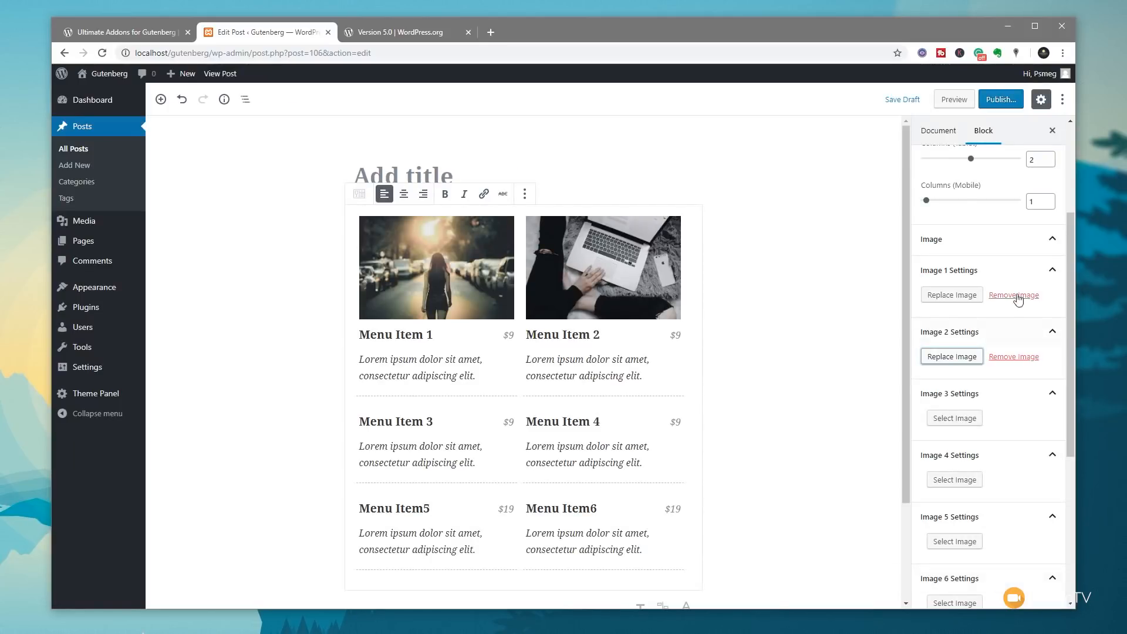
pyautogui.click(1052, 272)
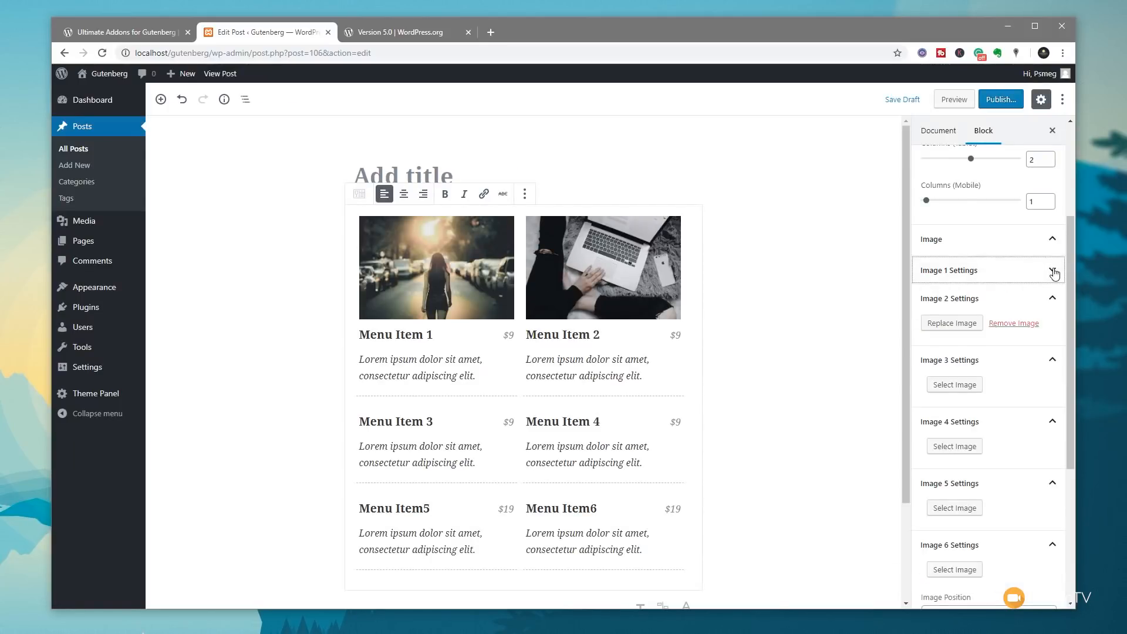
pyautogui.click(1051, 299)
# Step: Look at the Restaurant Menu's separator style options, keeping Dashed, and open its typography settings
pyautogui.scroll(-4, 1047, 454)
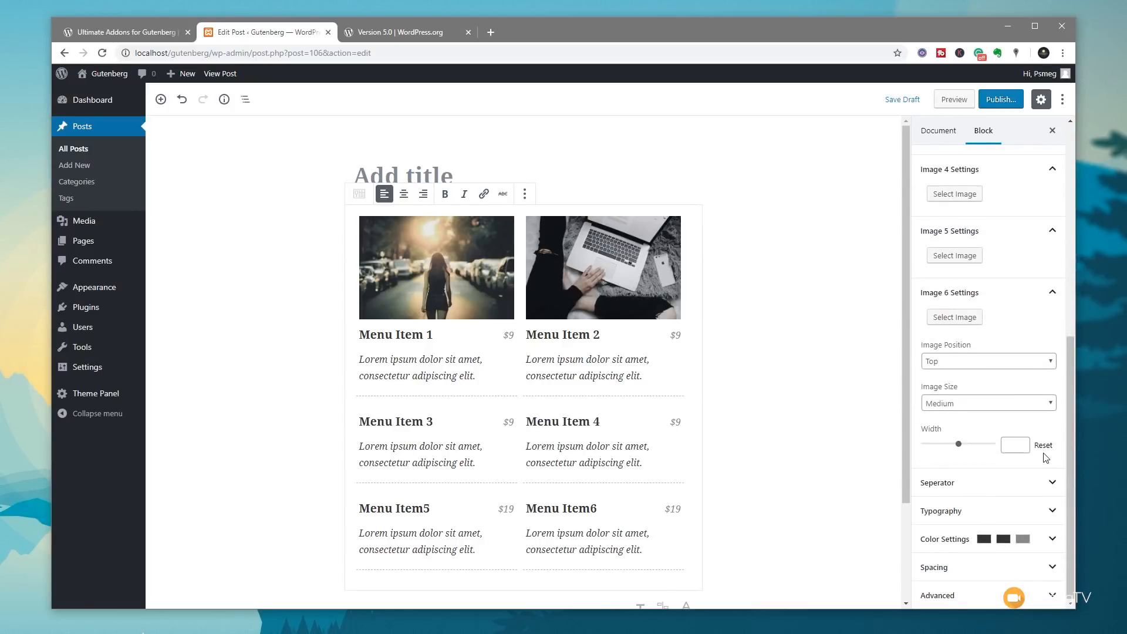
pyautogui.click(992, 482)
pyautogui.scroll(-2, 1022, 503)
pyautogui.scroll(-1, 1022, 504)
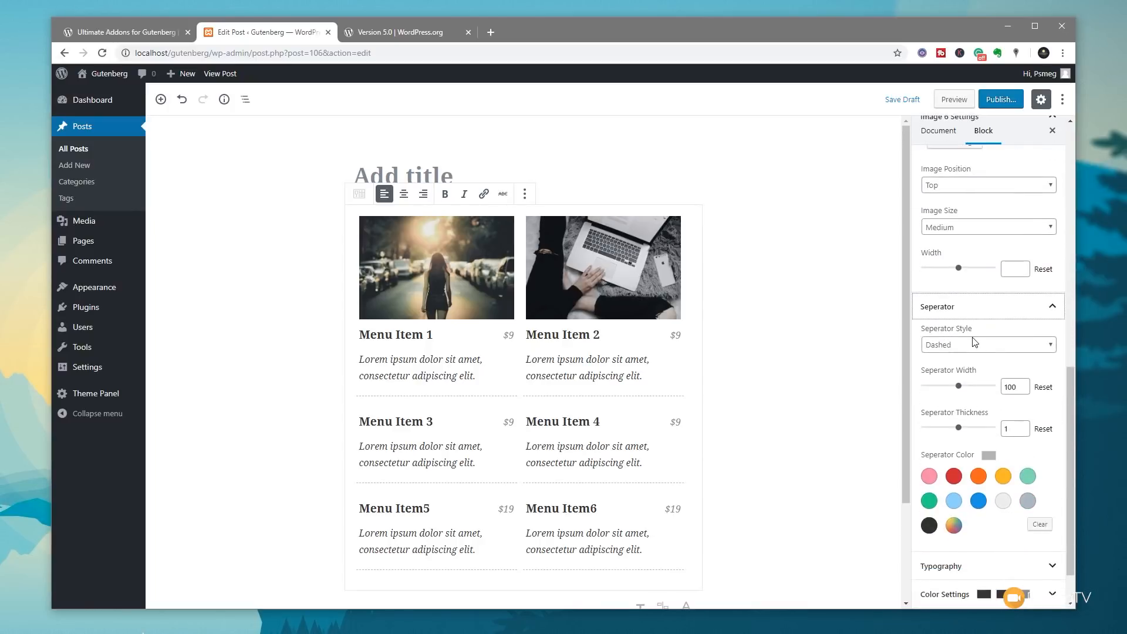
pyautogui.click(973, 345)
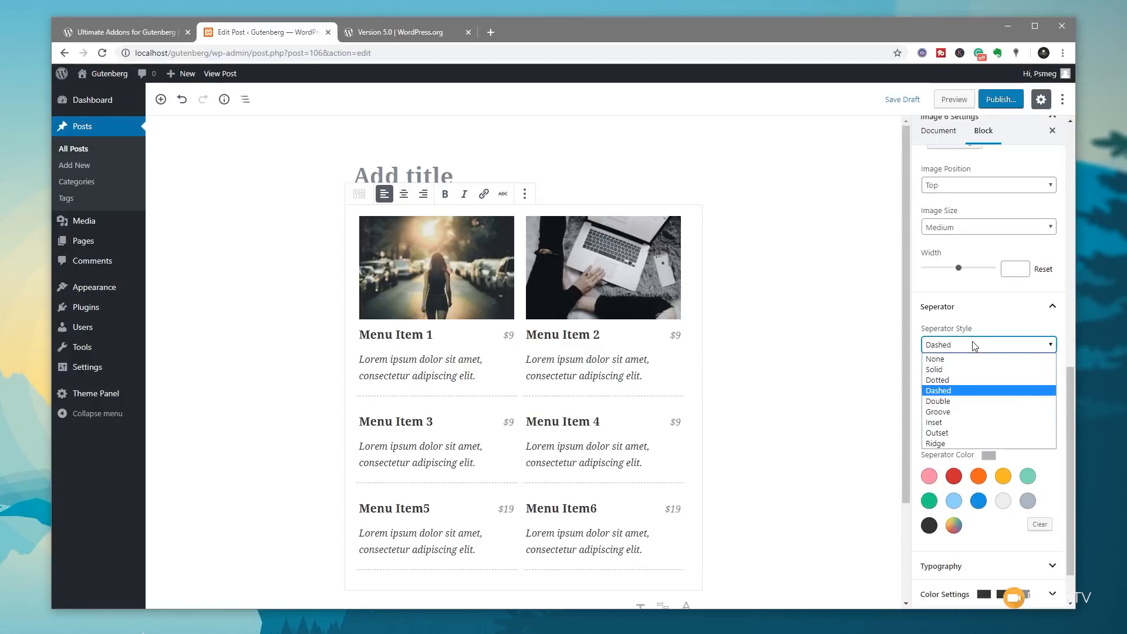
pyautogui.click(972, 342)
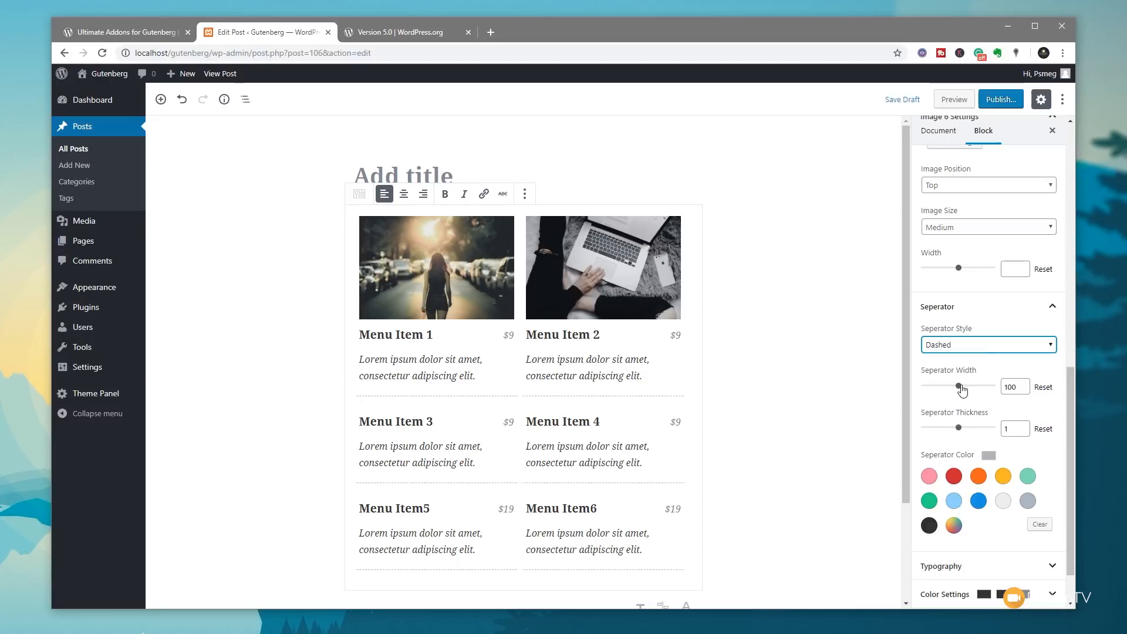
pyautogui.click(1013, 568)
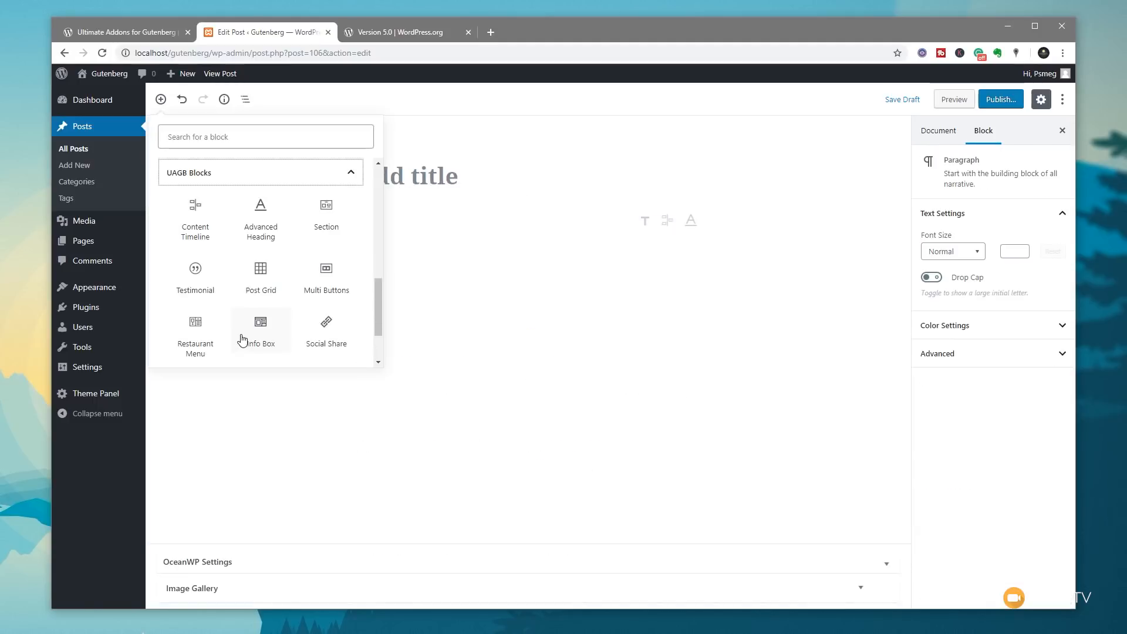
# Step: Insert an Info Box block from the UAGB Blocks
pyautogui.scroll(-3, 242, 335)
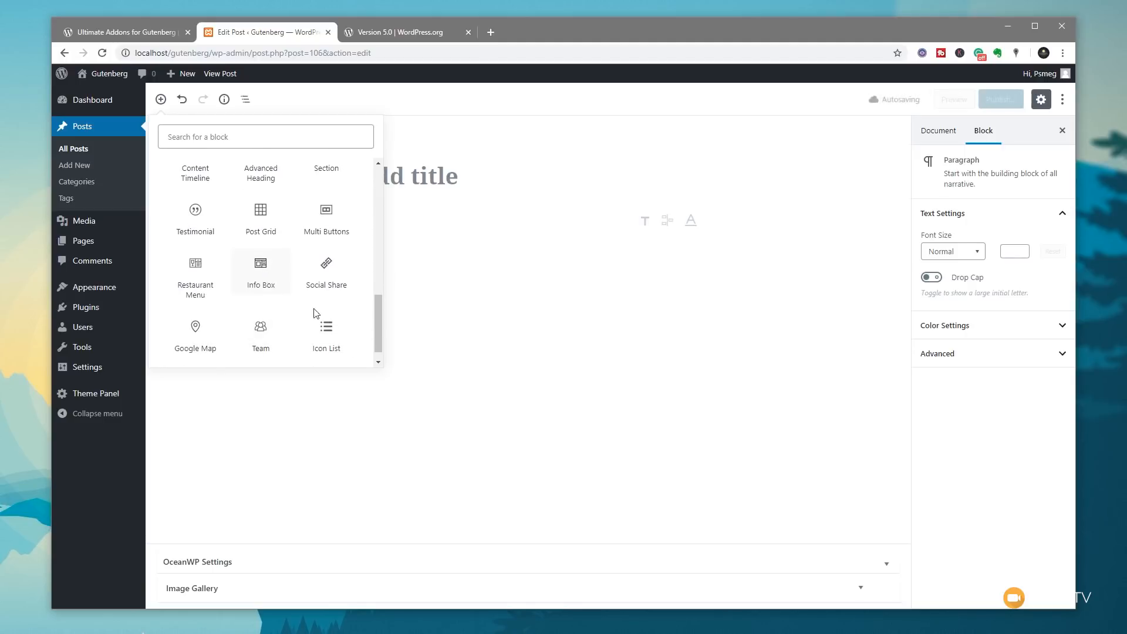
pyautogui.scroll(-1, 335, 322)
pyautogui.click(261, 258)
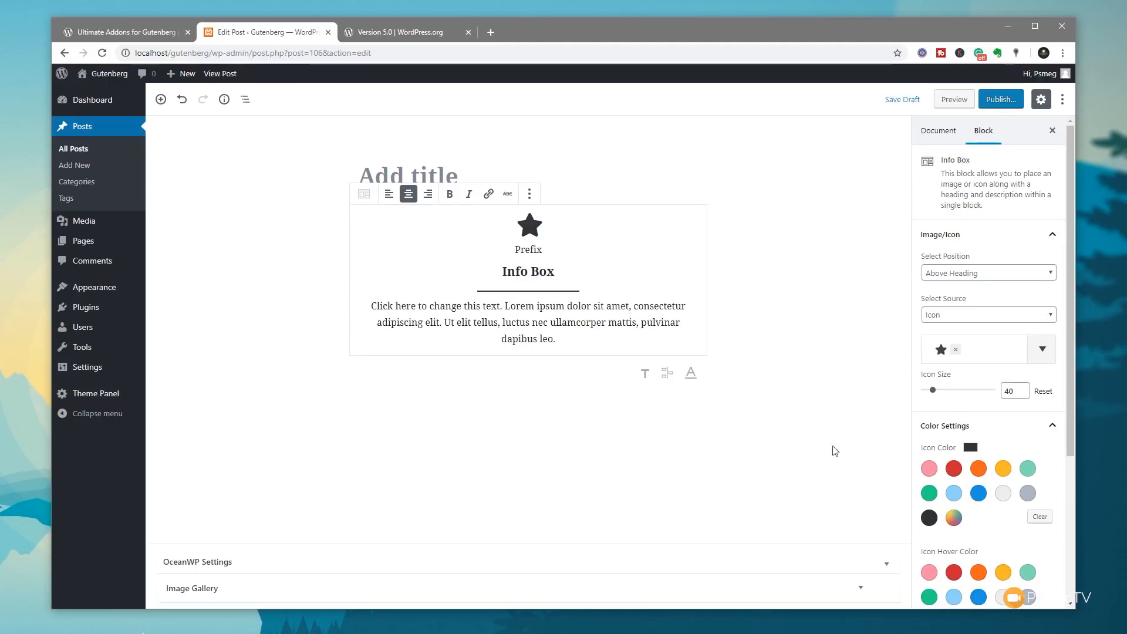
# Step: Change the Info Box icon to the solid book and set its icon hover color to red
pyautogui.click(1040, 355)
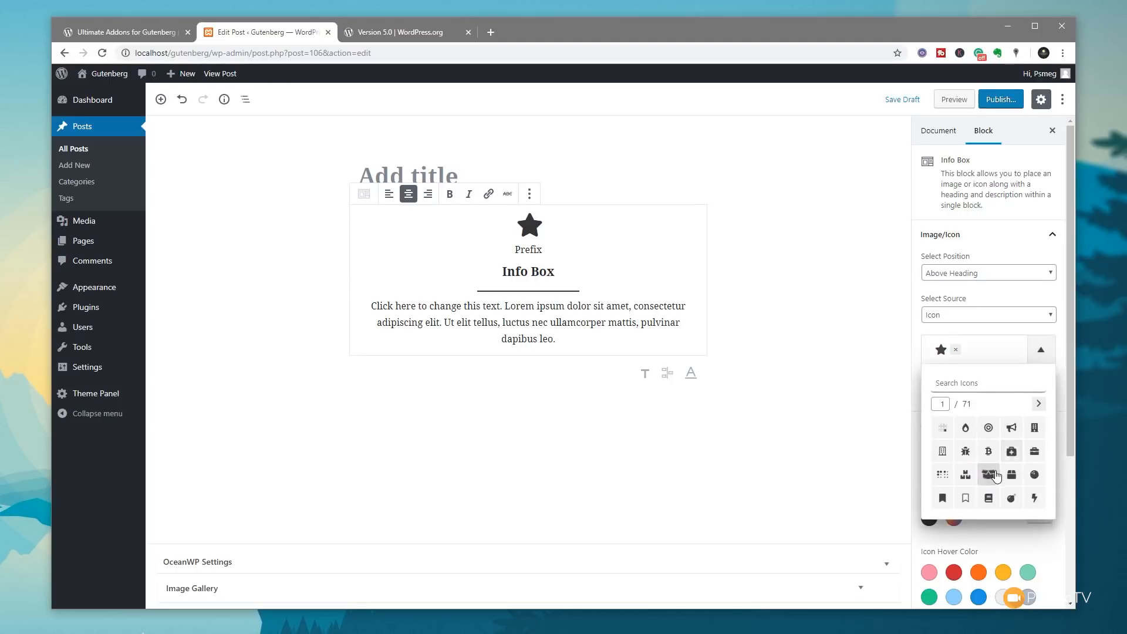
pyautogui.scroll(-1, 998, 476)
pyautogui.click(988, 440)
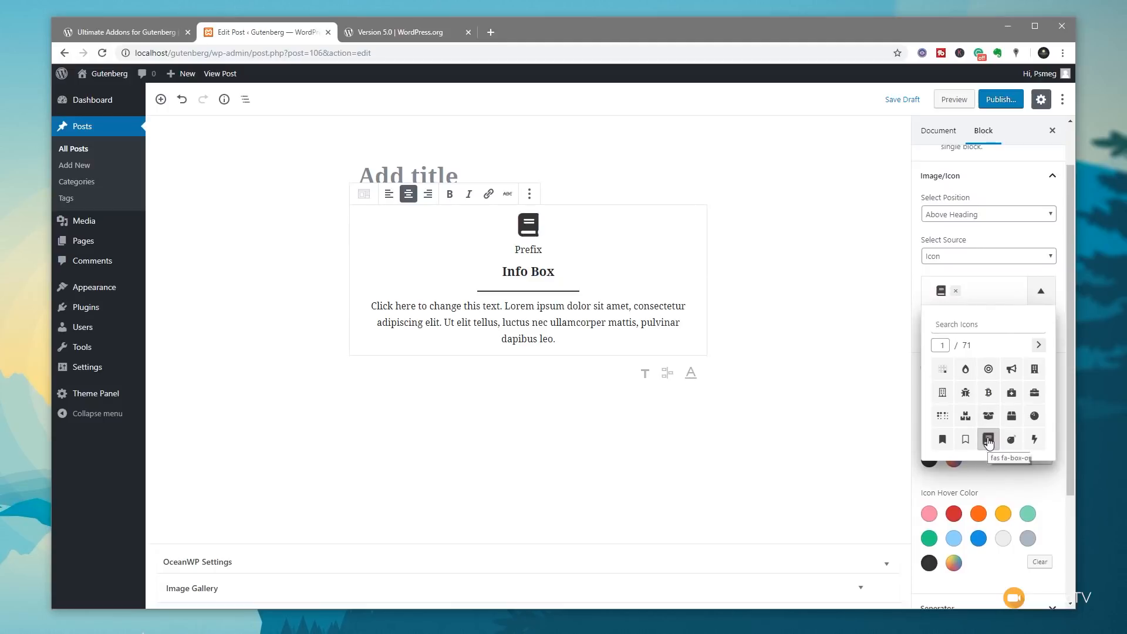
pyautogui.click(1041, 294)
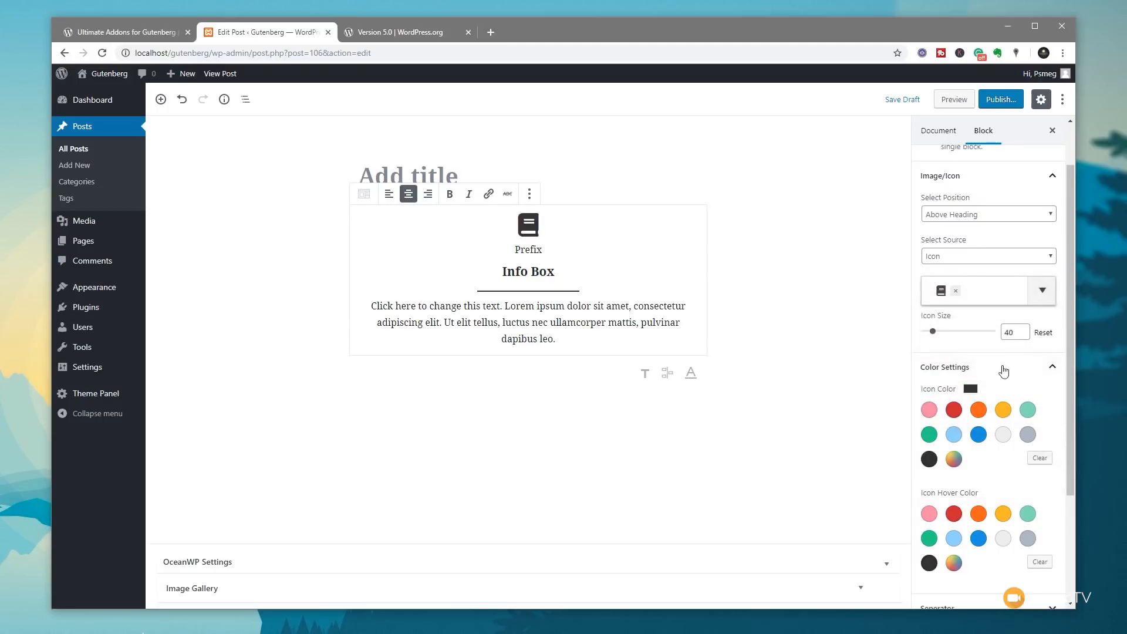
pyautogui.click(954, 514)
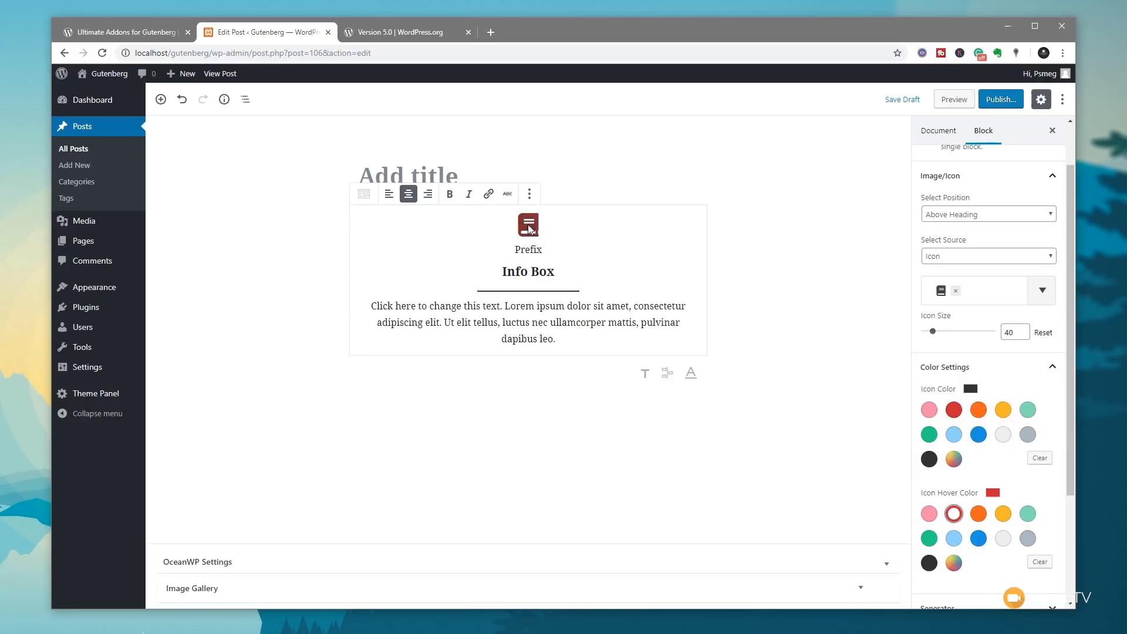
# Step: Look at the Info Box's call-to-action types, keeping None, and at its prefix, title and description color settings
pyautogui.scroll(-3, 974, 483)
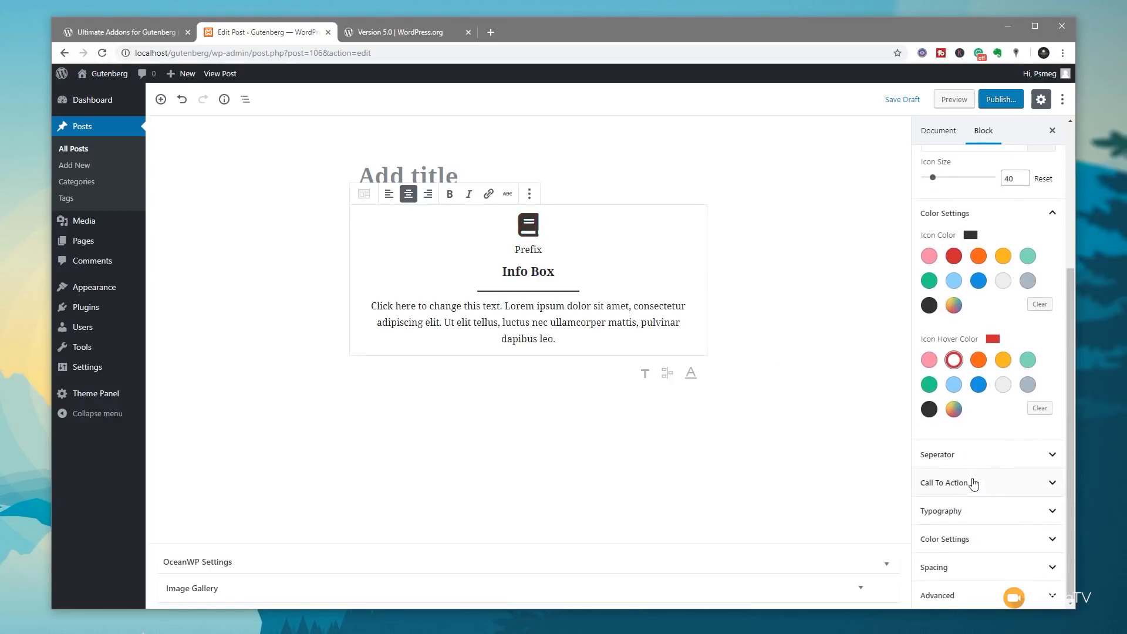
pyautogui.click(963, 488)
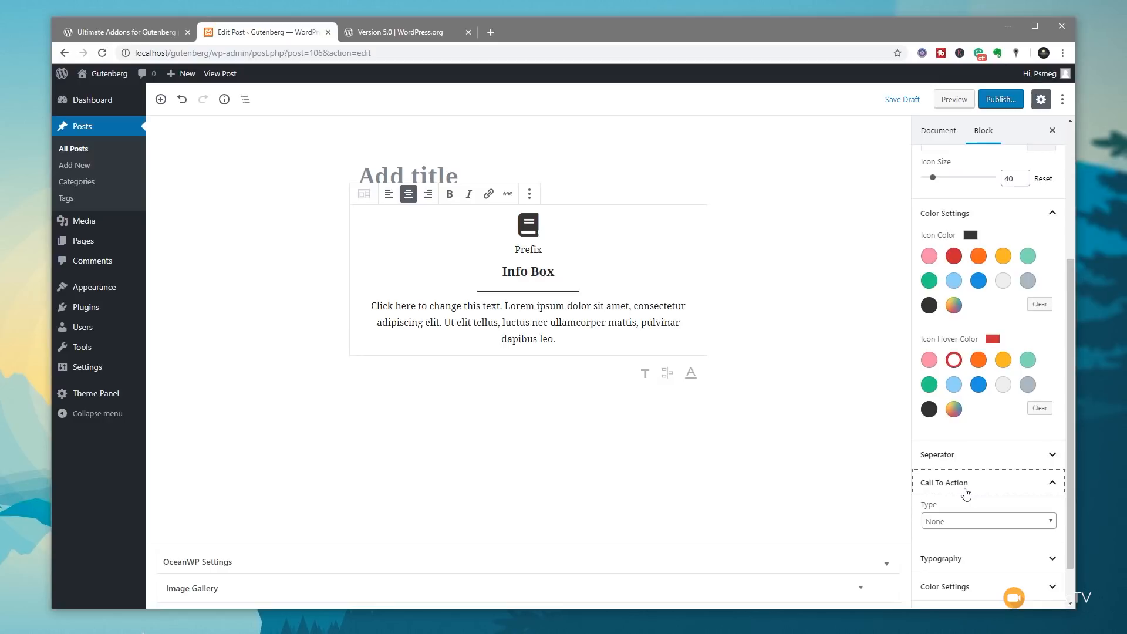
pyautogui.scroll(-1, 974, 487)
pyautogui.click(986, 475)
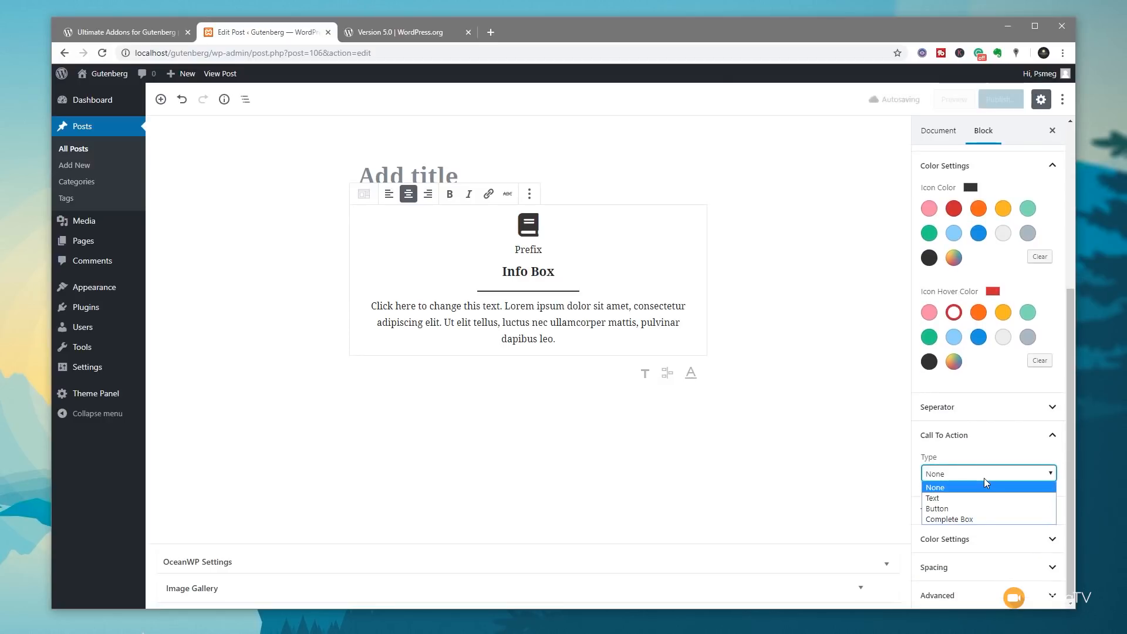
pyautogui.click(984, 478)
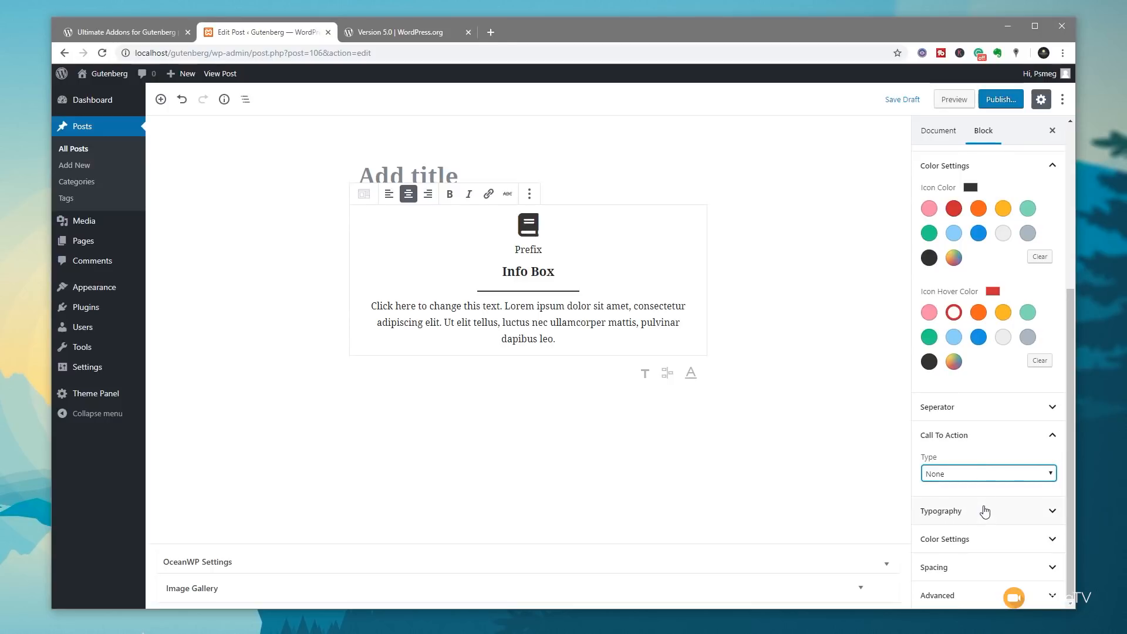
pyautogui.click(984, 538)
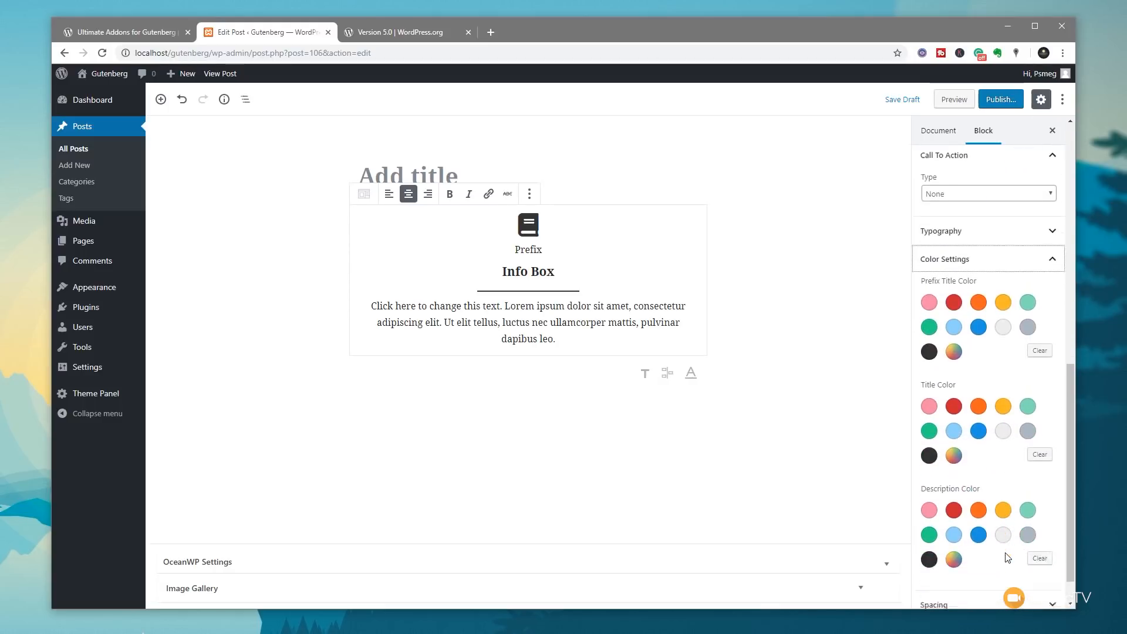
pyautogui.scroll(2, 994, 570)
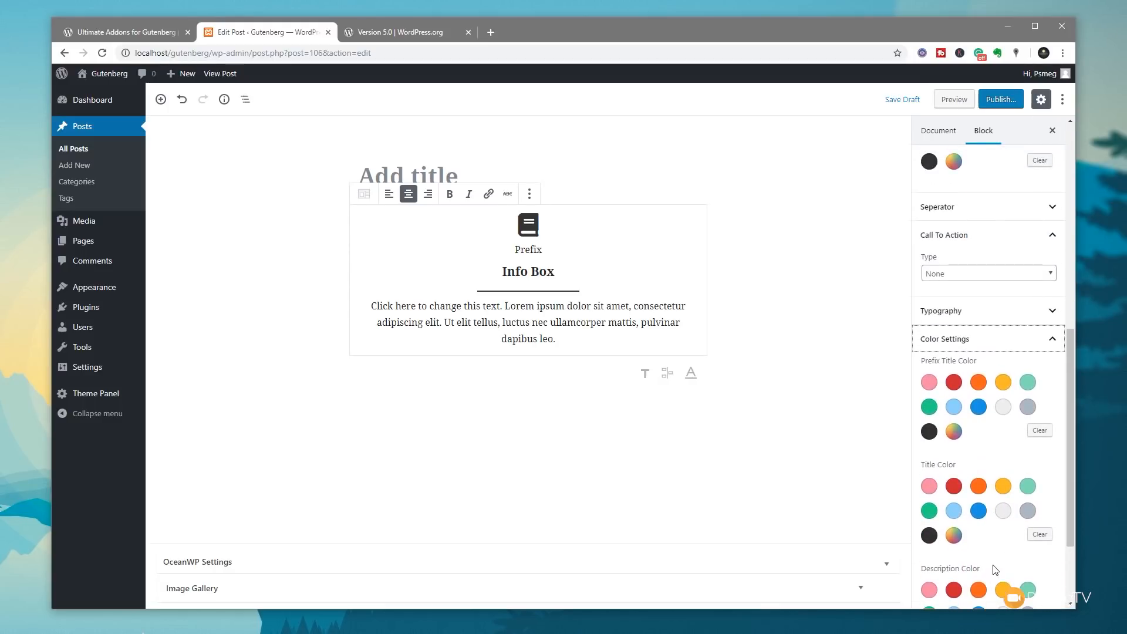
pyautogui.moveTo(557, 339); pyautogui.dragTo(372, 308)
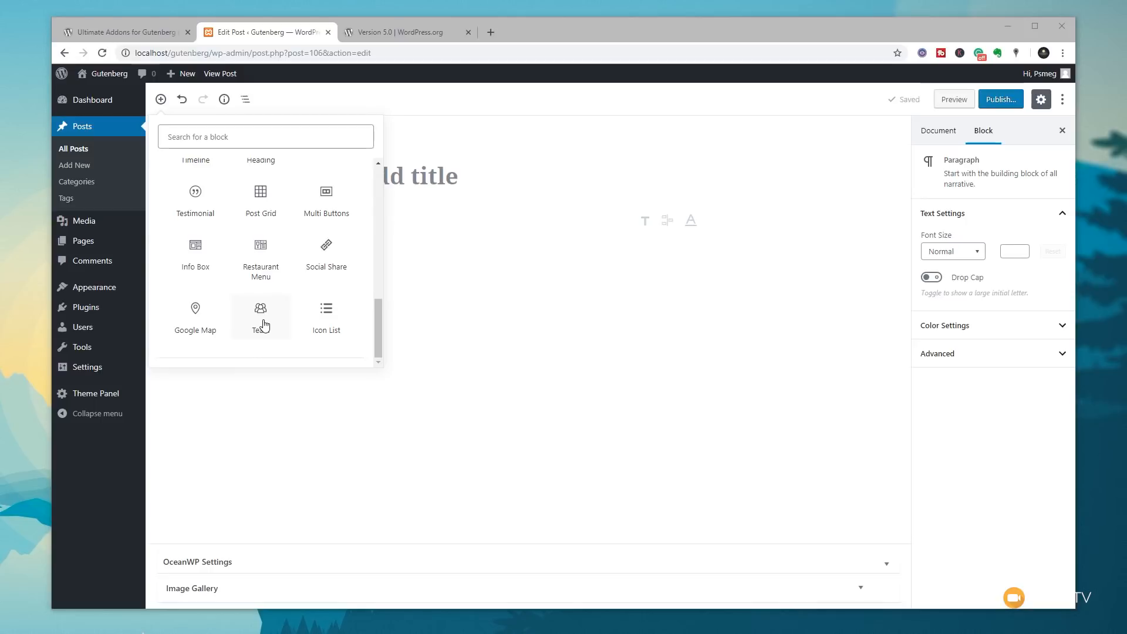
# Step: Insert a Team block and assign cinematic.jpg from the media library as the team member image
pyautogui.click(263, 325)
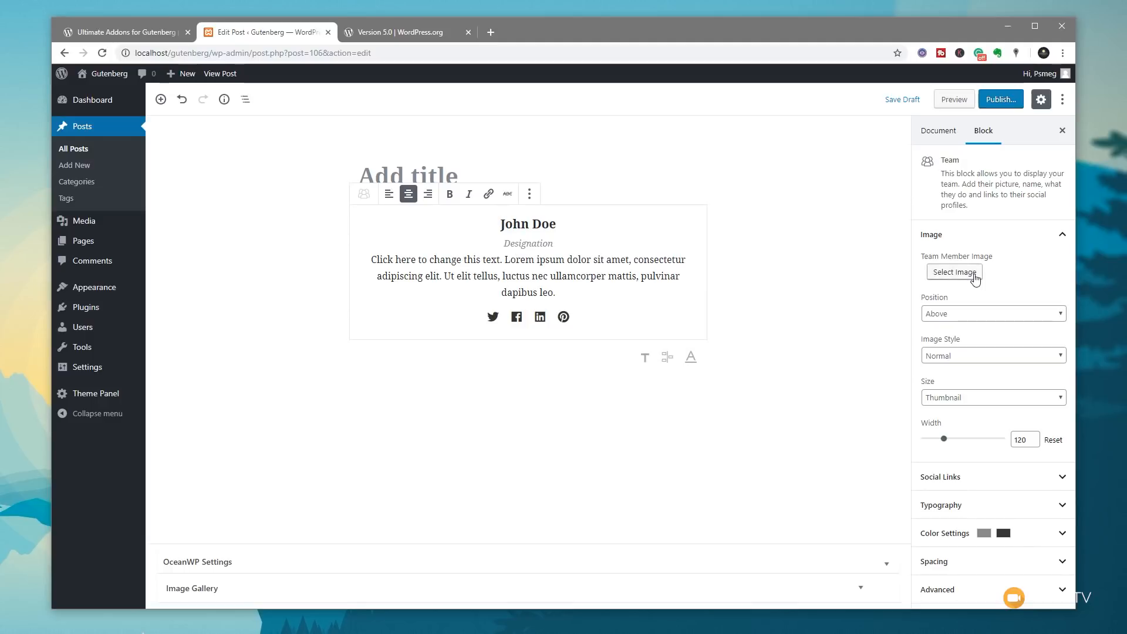
pyautogui.click(954, 272)
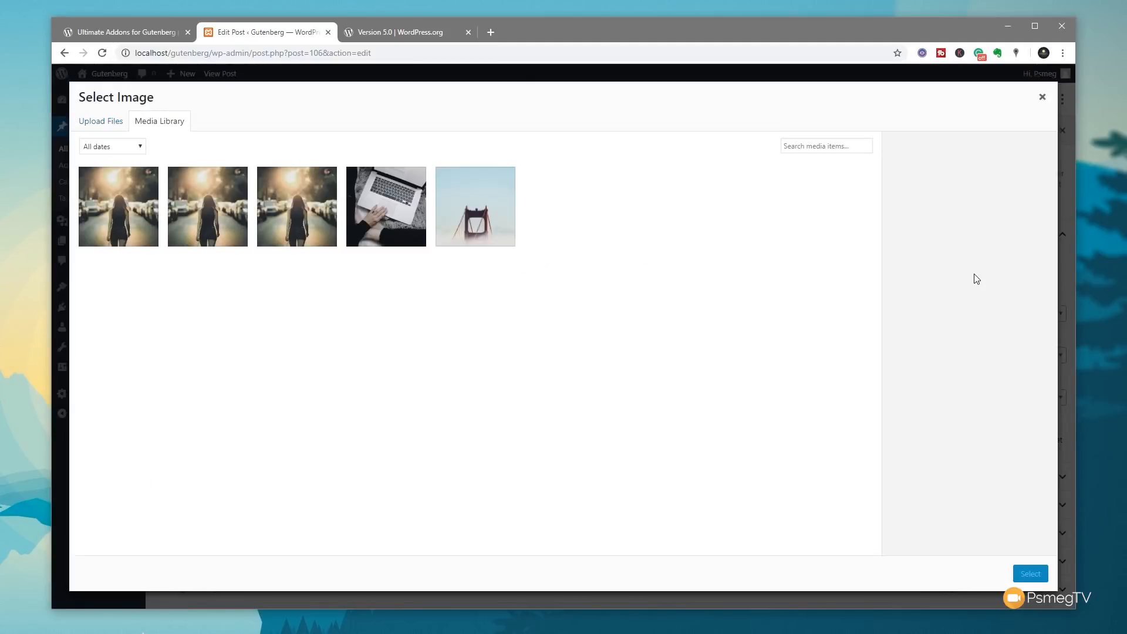
pyautogui.click(235, 235)
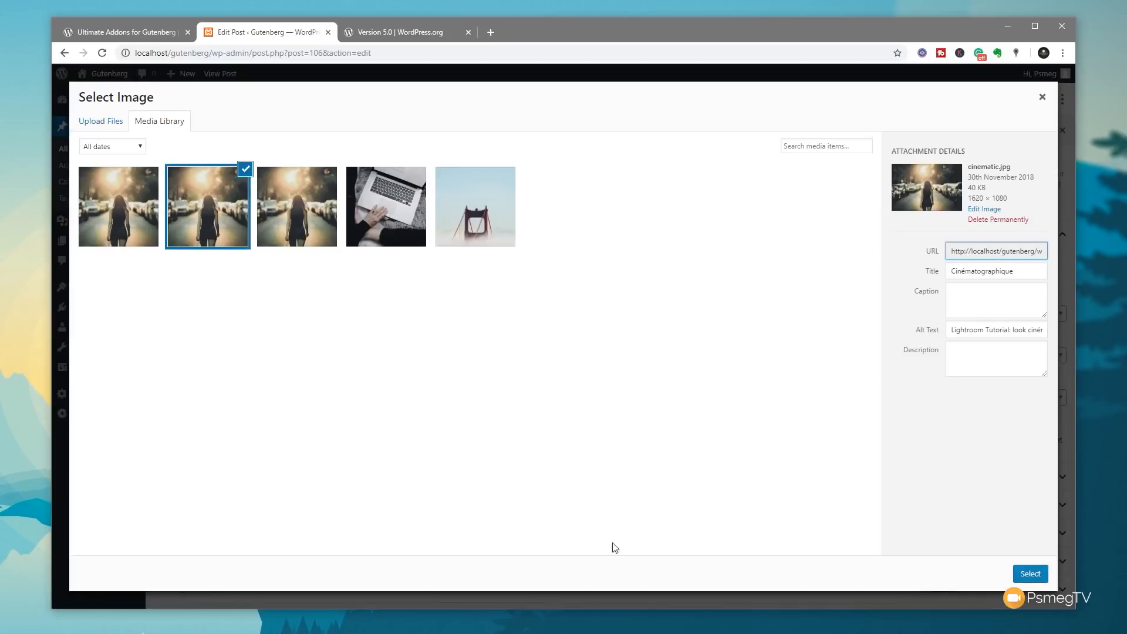
pyautogui.click(1030, 573)
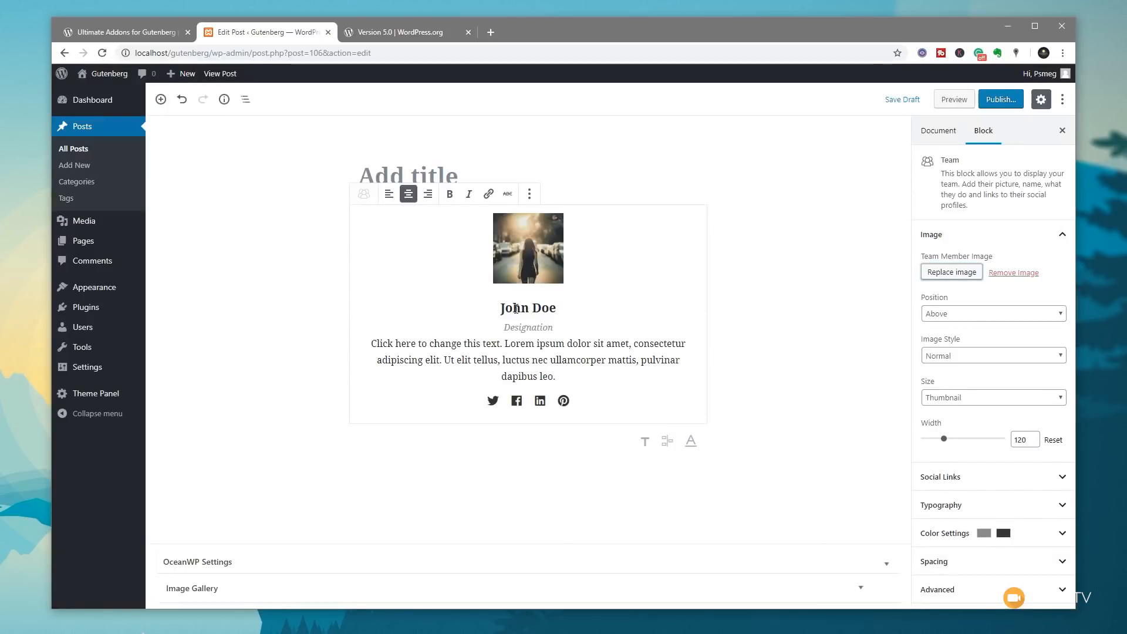
# Step: Try the Left and Right positions for the team member image and return it to Above
pyautogui.click(974, 319)
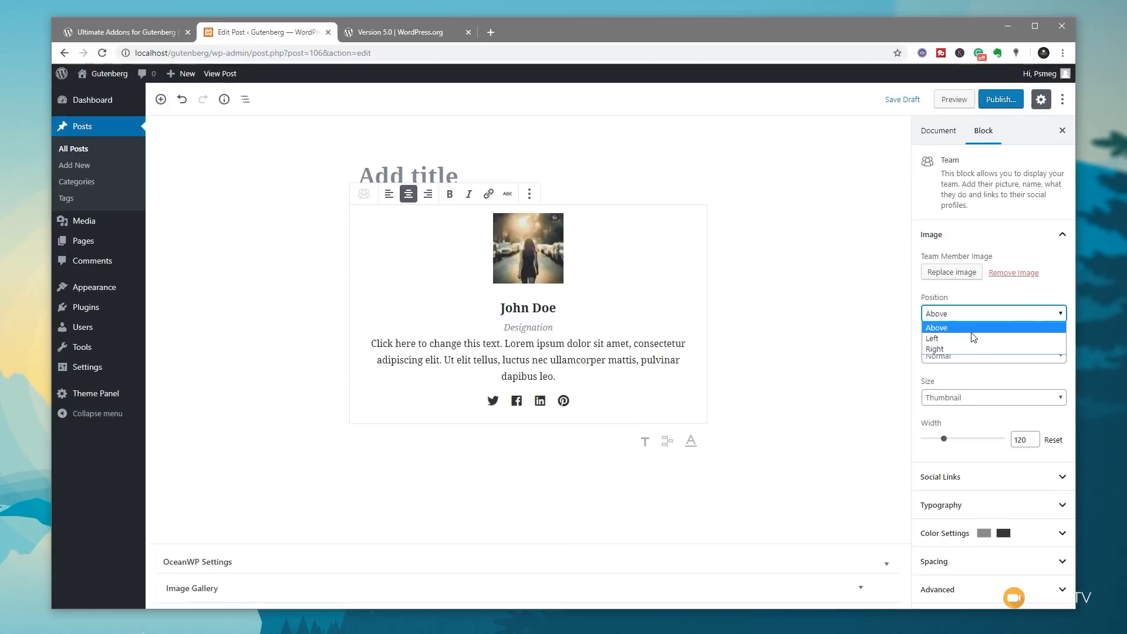
pyautogui.click(971, 337)
pyautogui.click(970, 320)
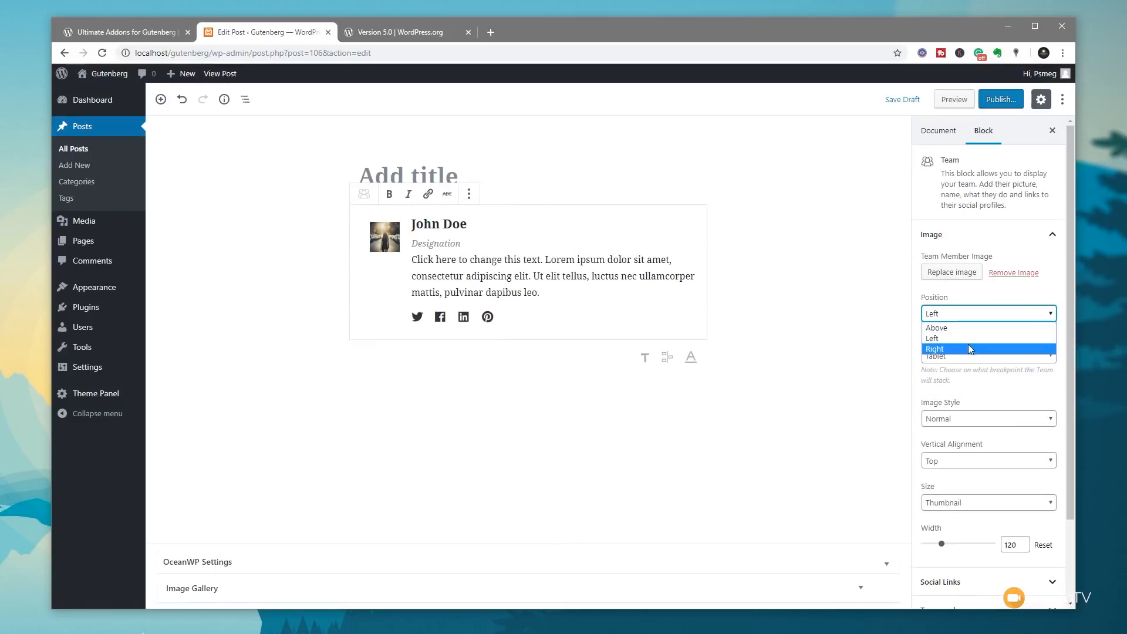
pyautogui.click(967, 345)
pyautogui.click(968, 321)
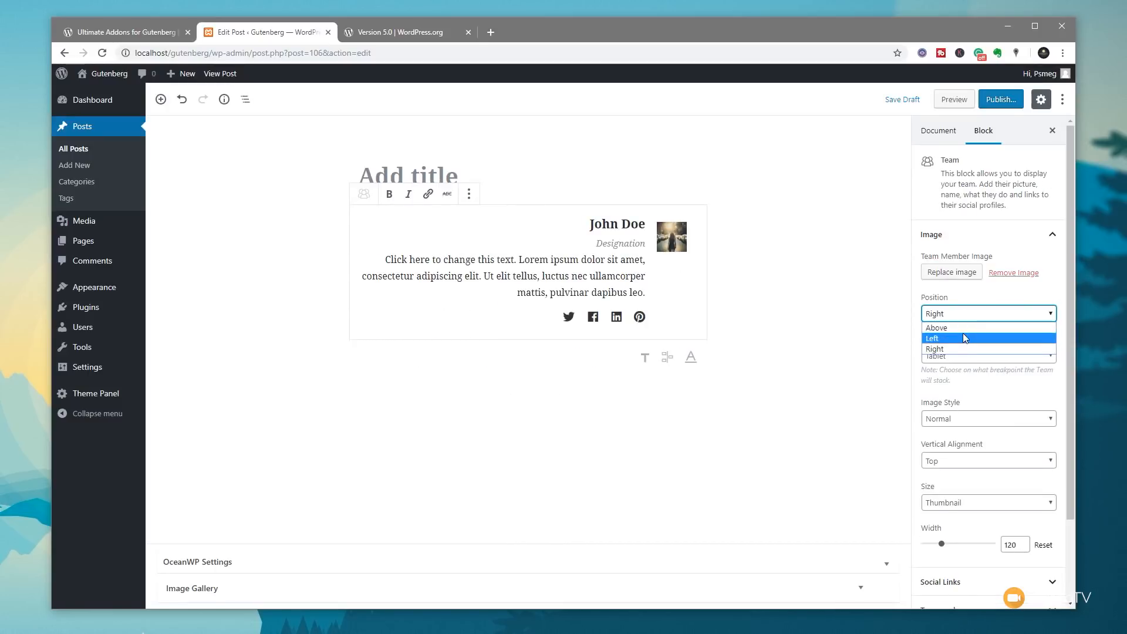
pyautogui.click(962, 328)
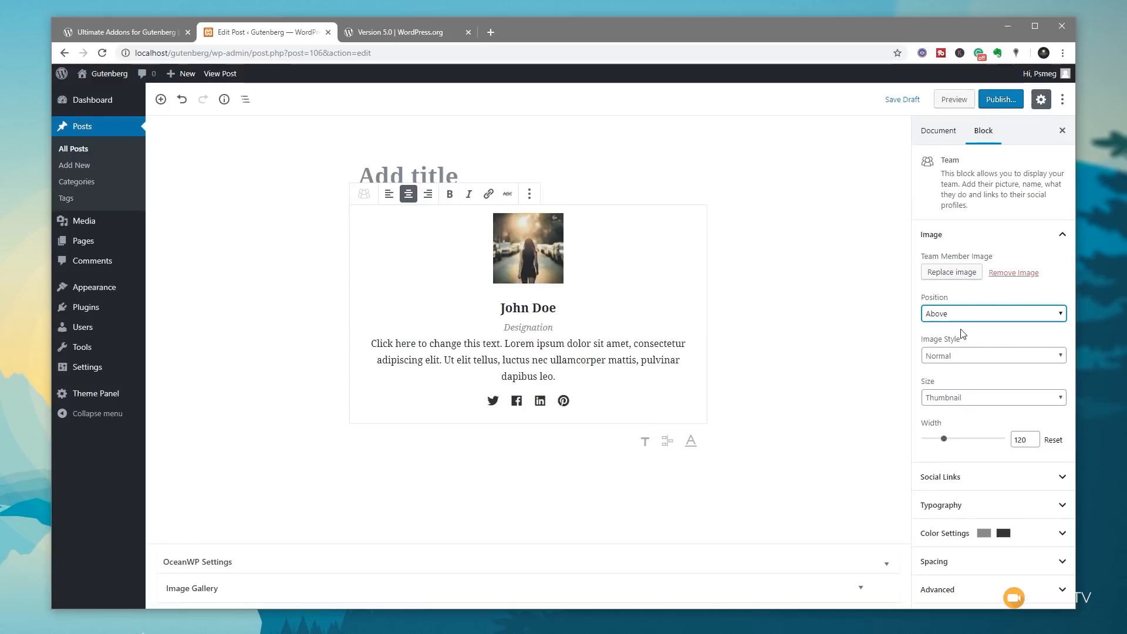
# Step: Try the Circle and Square image styles on the team member image and restore Normal
pyautogui.click(988, 354)
pyautogui.click(980, 382)
pyautogui.click(978, 356)
pyautogui.click(974, 390)
pyautogui.click(974, 356)
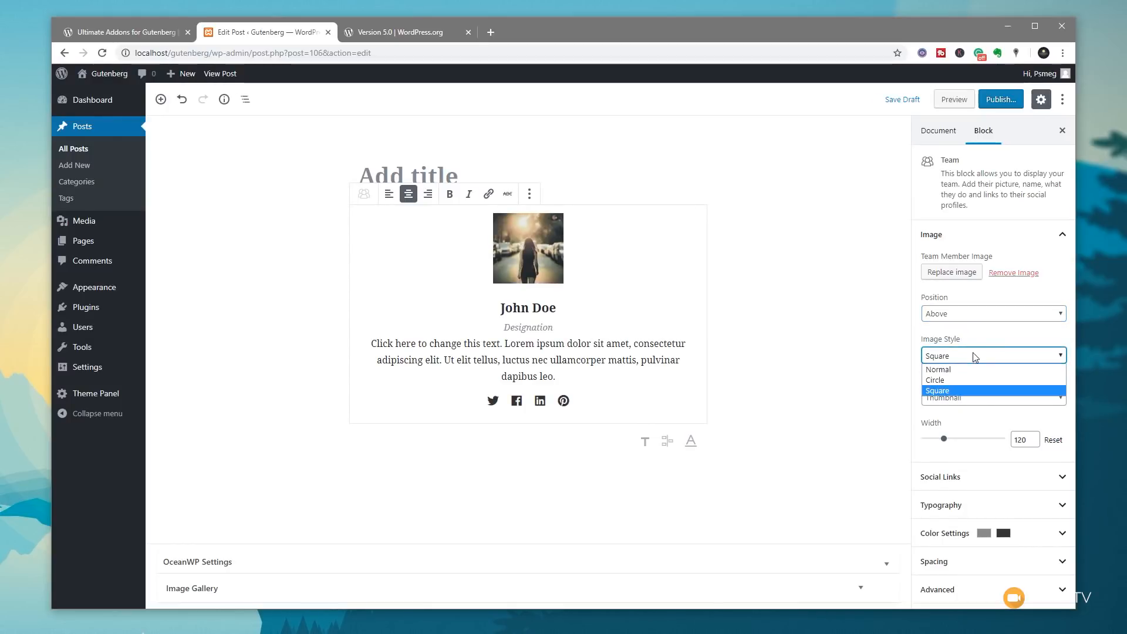
pyautogui.click(975, 370)
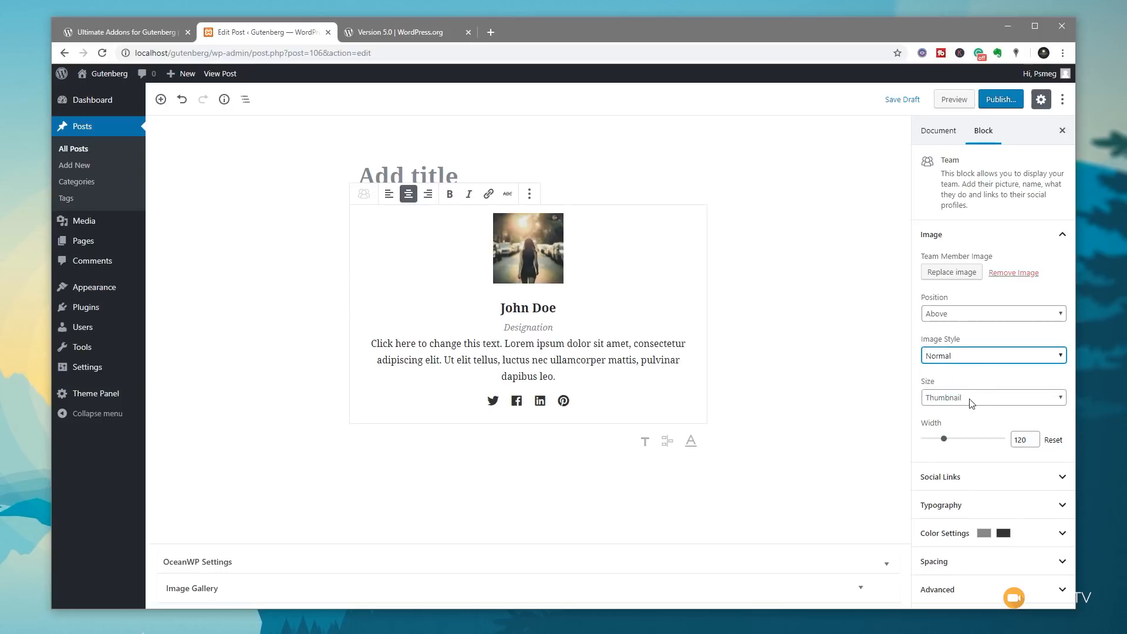
# Step: Set the team member image width to 218 and switch the block's social links off and back on
pyautogui.moveTo(944, 439); pyautogui.dragTo(959, 439)
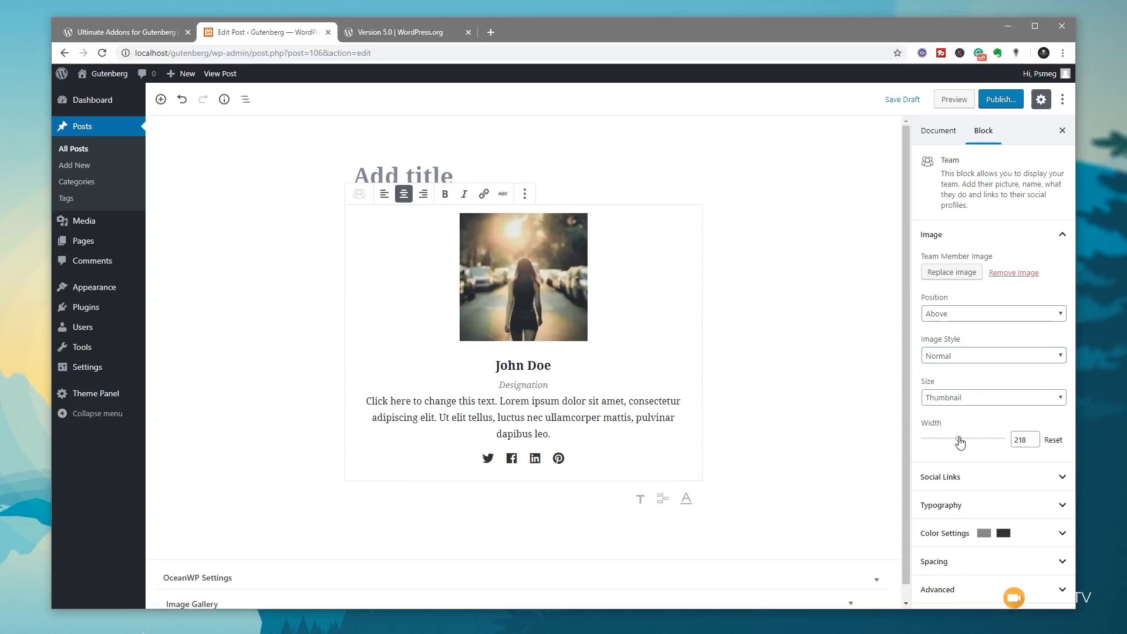
pyautogui.click(973, 479)
pyautogui.scroll(-4, 973, 478)
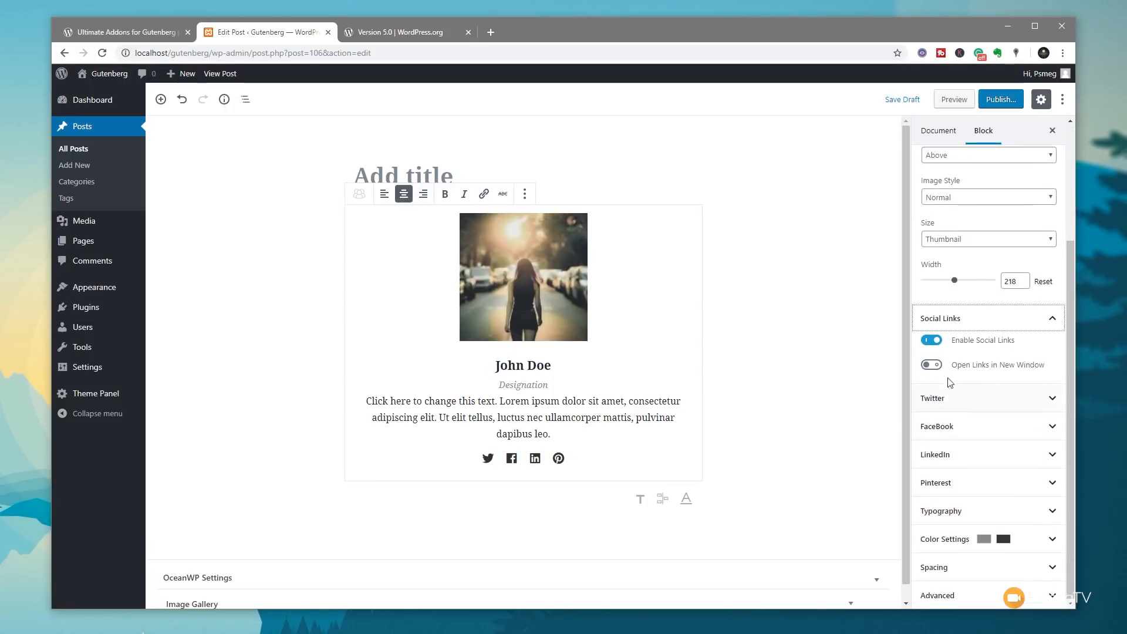
pyautogui.click(930, 340)
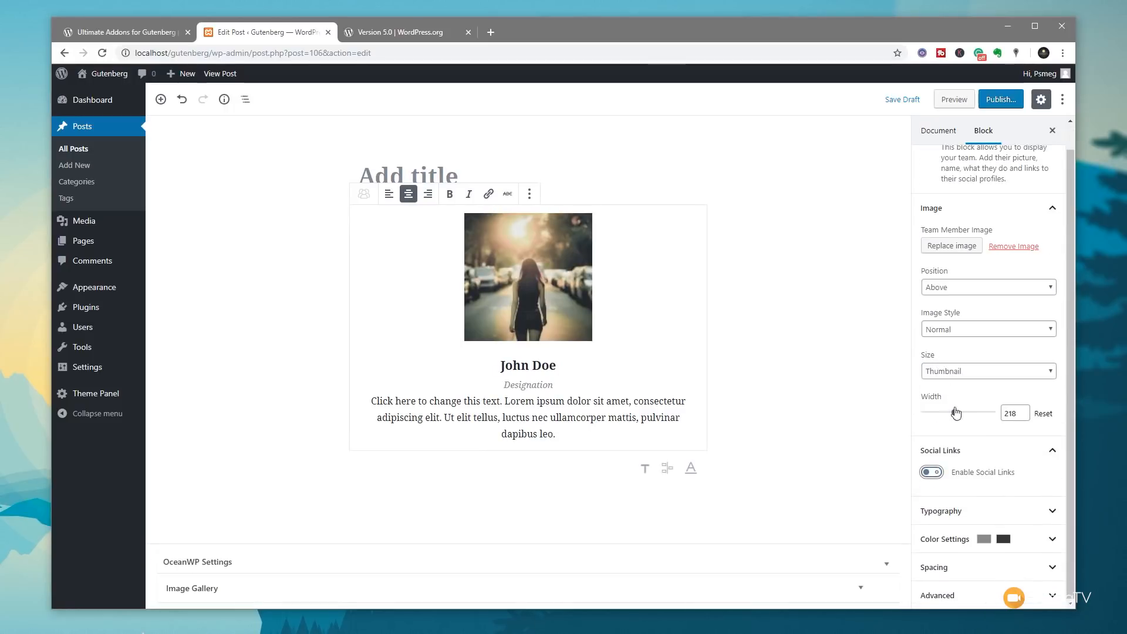
pyautogui.click(932, 473)
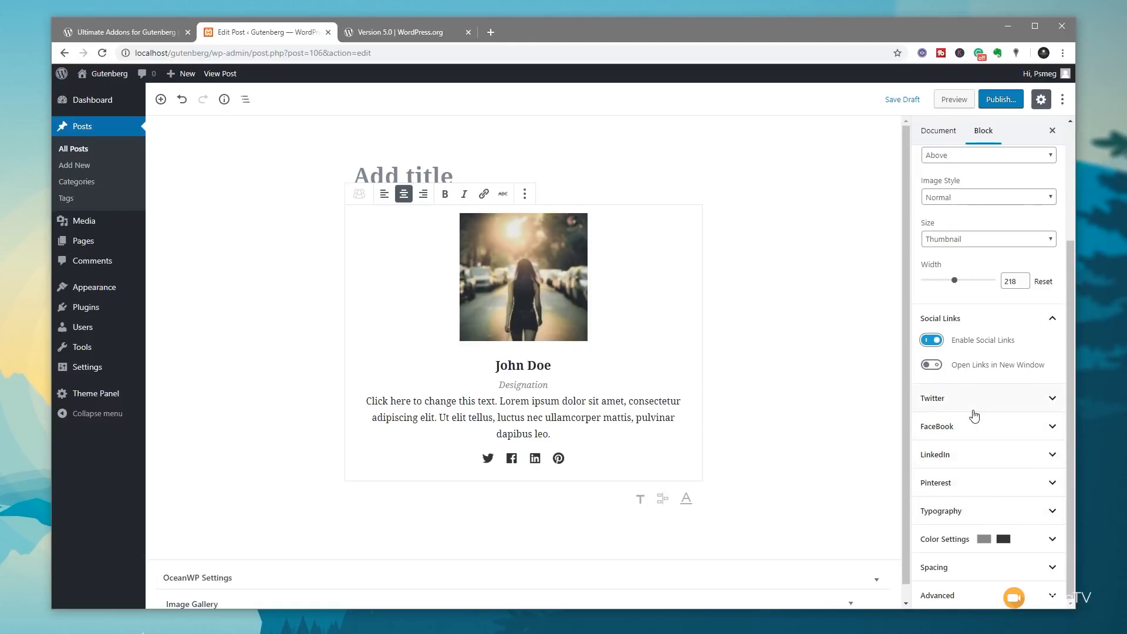
# Step: Color the Team block's title red, designation light blue, description green and social icons blue, and open its spacing settings
pyautogui.click(960, 539)
pyautogui.scroll(-4, 957, 529)
pyautogui.click(954, 349)
pyautogui.click(954, 476)
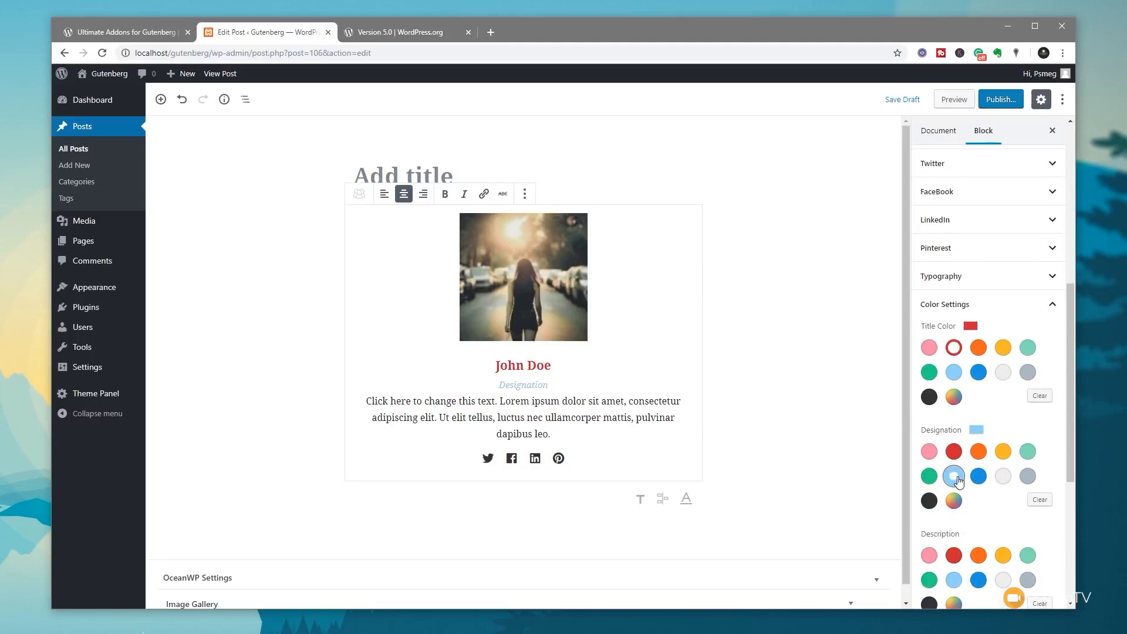
pyautogui.scroll(-1, 980, 481)
pyautogui.scroll(-3, 980, 481)
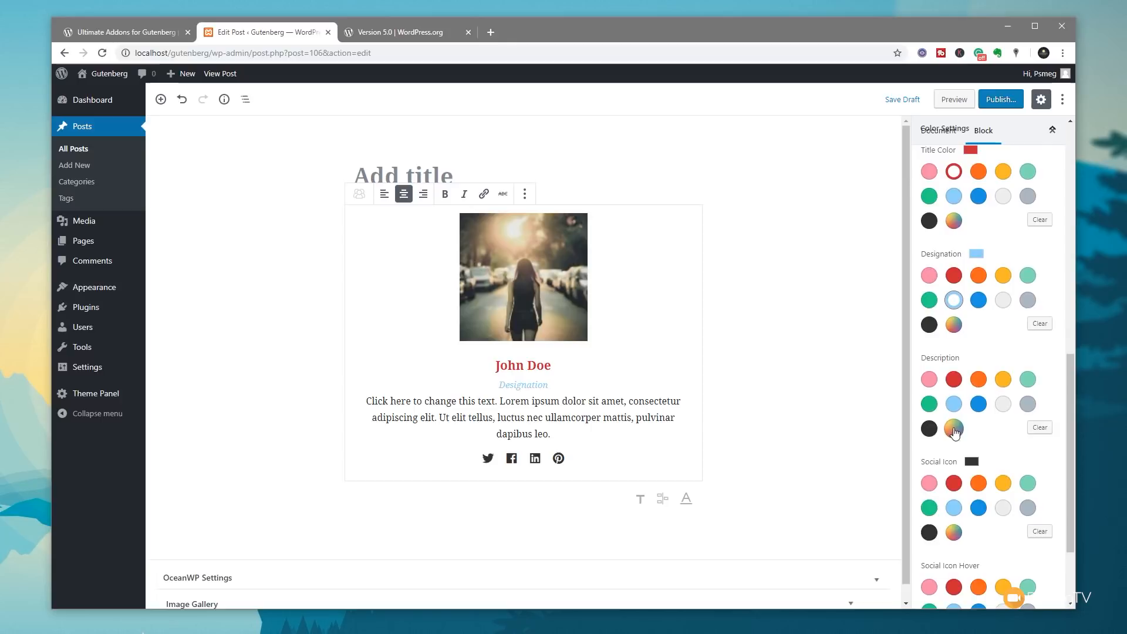
pyautogui.click(929, 404)
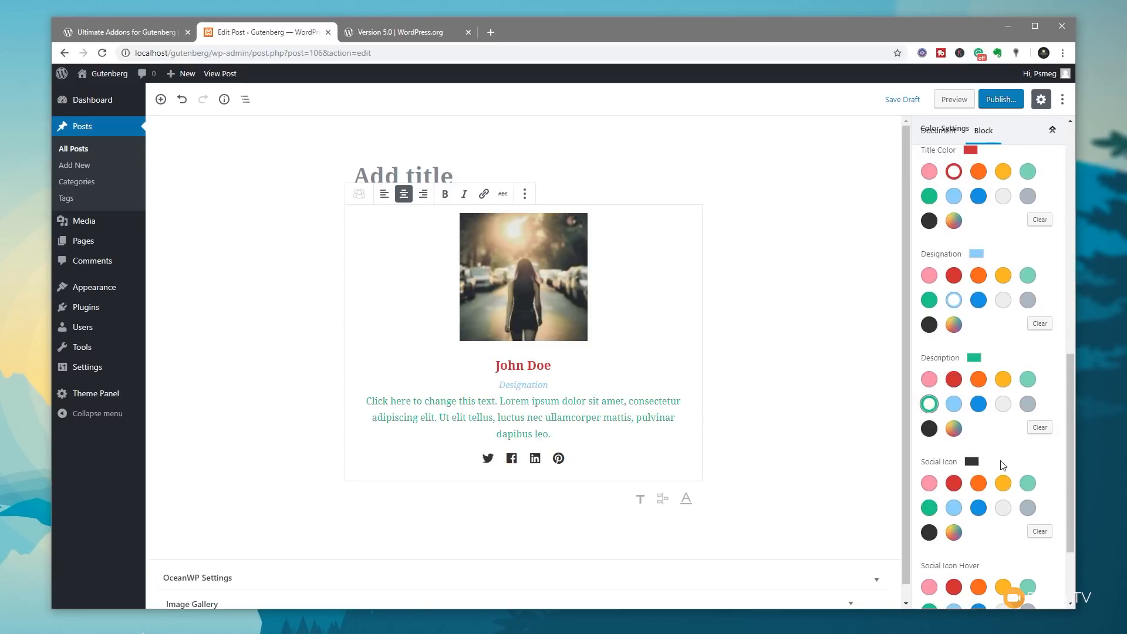
pyautogui.click(978, 508)
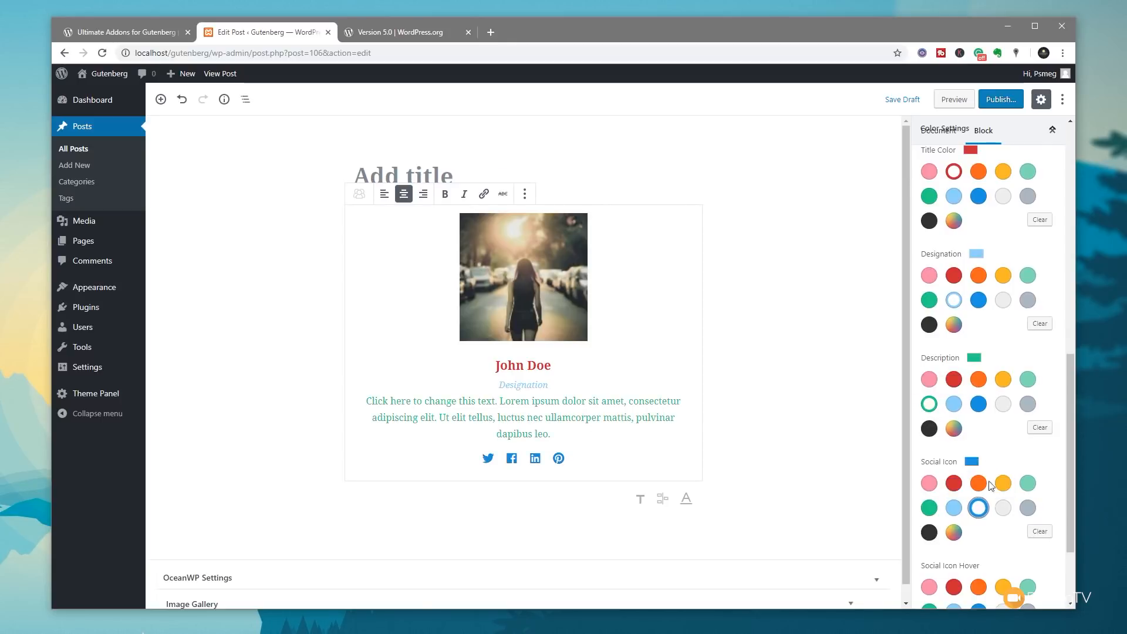
pyautogui.scroll(-2, 990, 469)
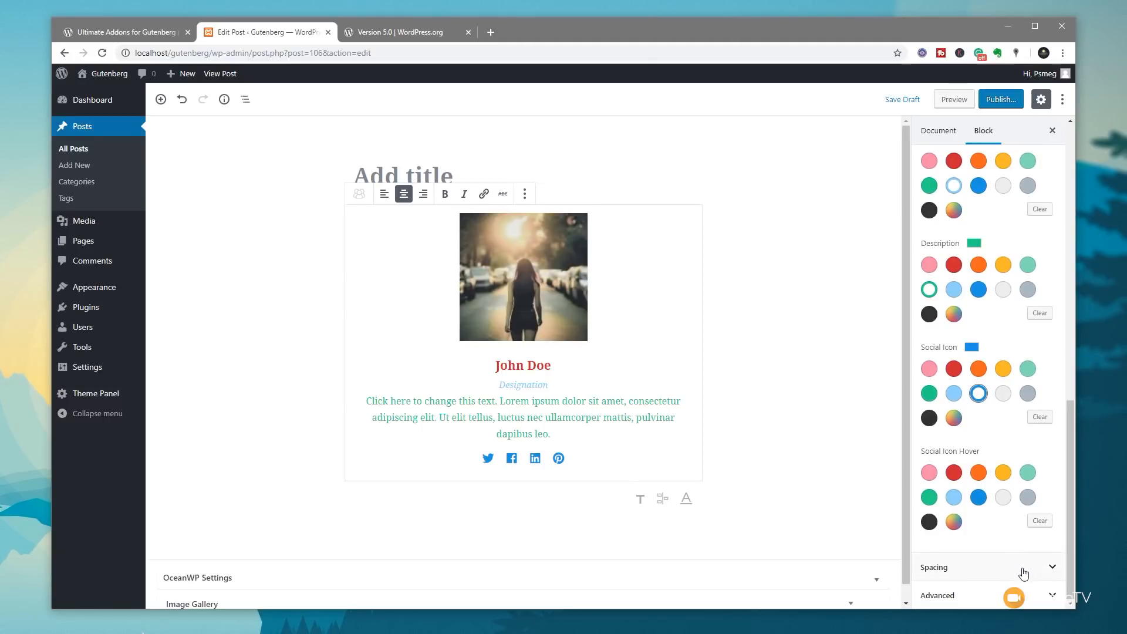
pyautogui.click(1002, 567)
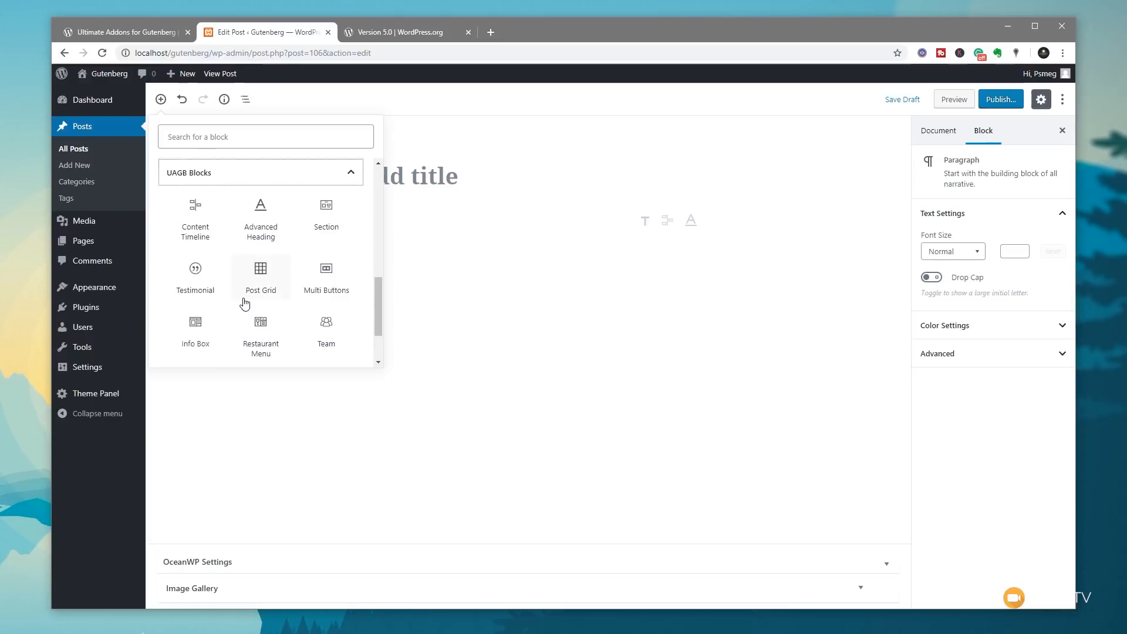
# Step: Insert an Icon List block from the UAGB Blocks, trying two icons and returning the number of icons to 1
pyautogui.scroll(-1, 244, 306)
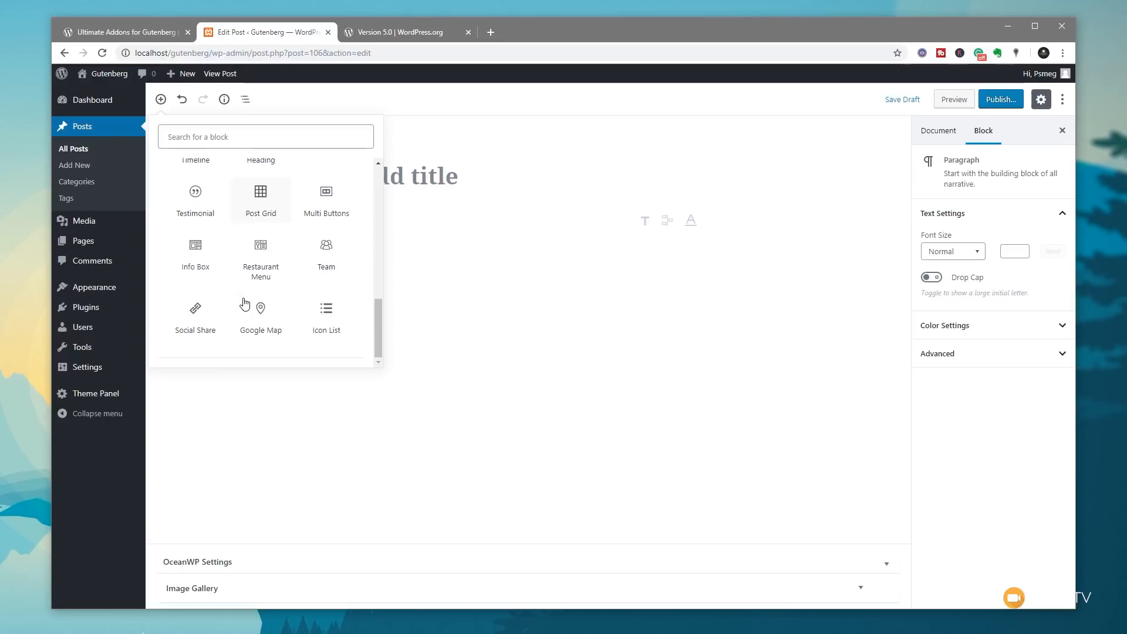
pyautogui.click(326, 314)
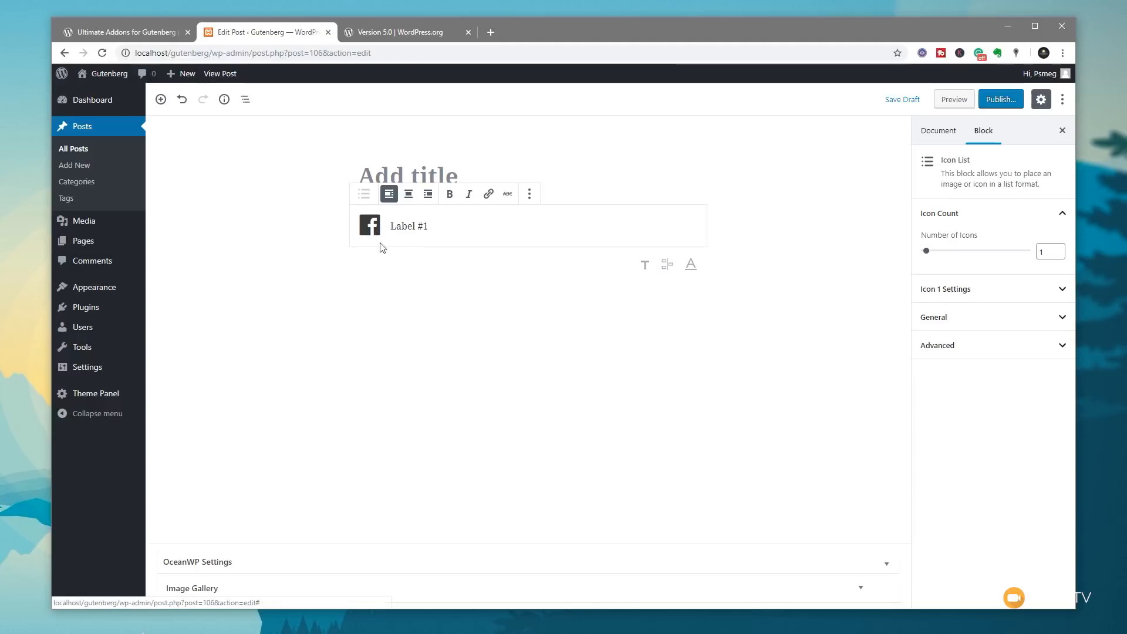
pyautogui.moveTo(927, 257)
pyautogui.mouseDown()
pyautogui.moveTo(963, 258)
pyautogui.moveTo(935, 258)
pyautogui.mouseUp()
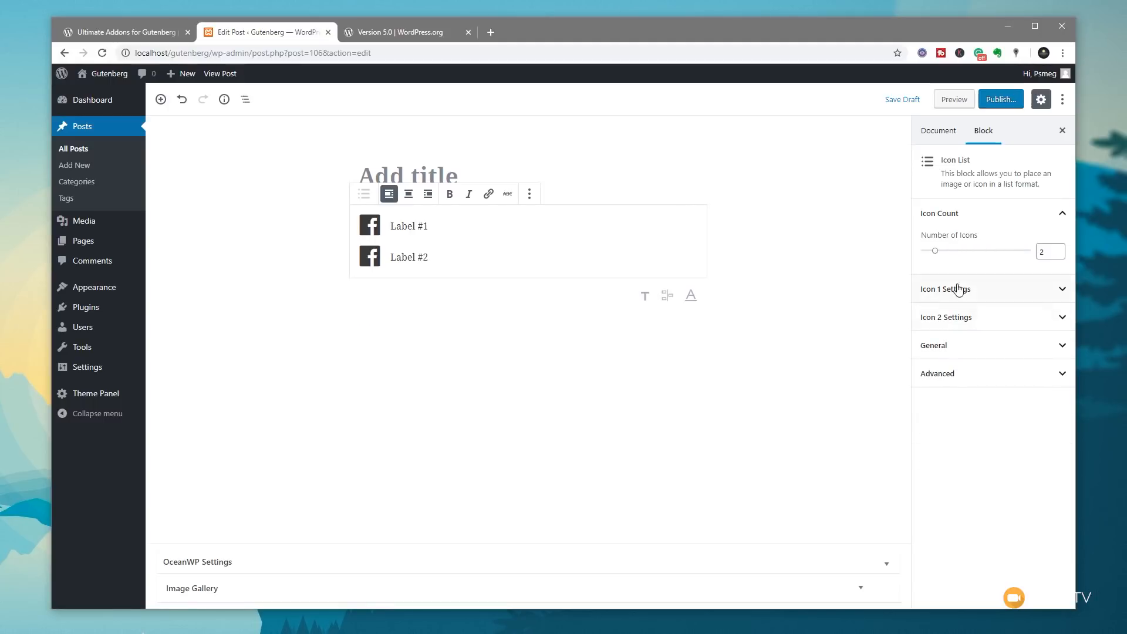
pyautogui.moveTo(936, 252); pyautogui.dragTo(926, 252)
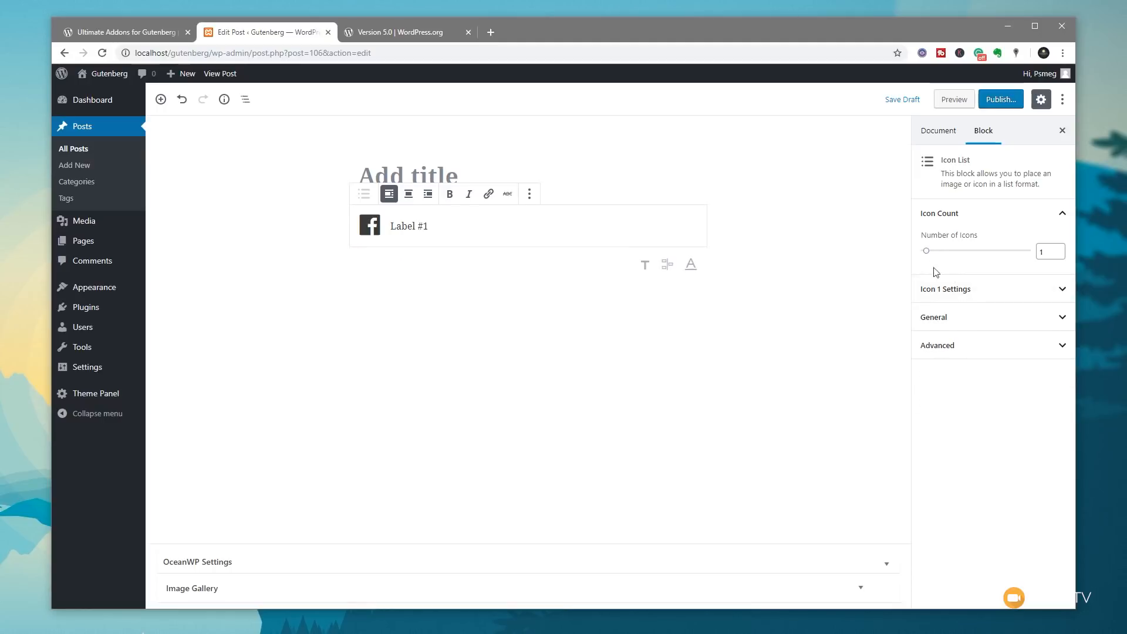
# Step: Change the first list icon to the bullhorn and switch its Open in New Tab option on and back off
pyautogui.click(959, 291)
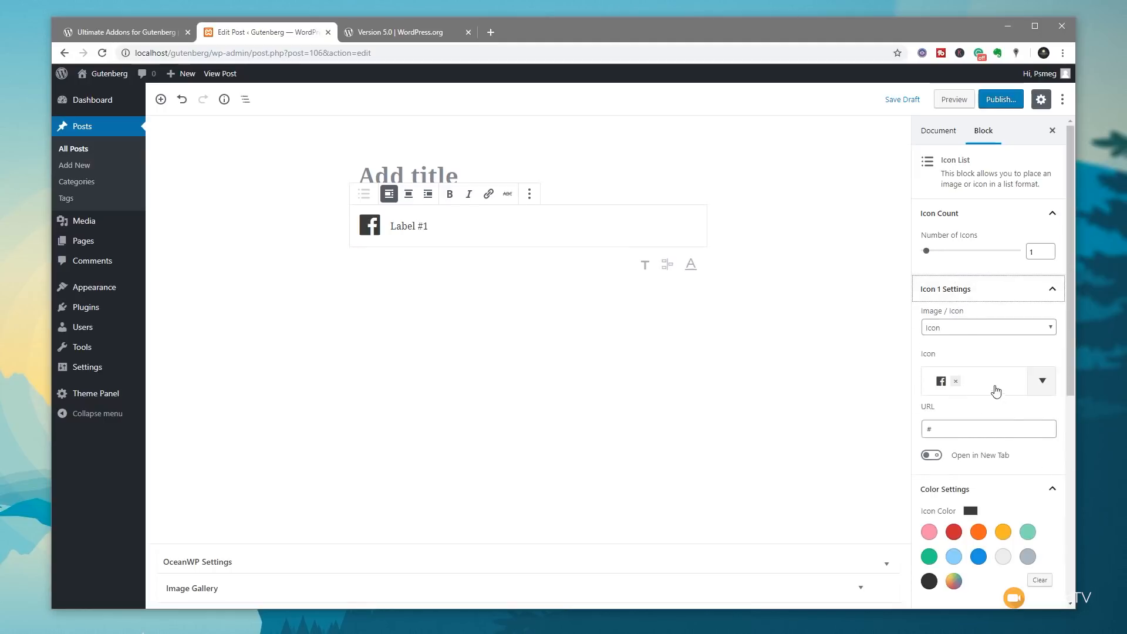
pyautogui.click(1044, 383)
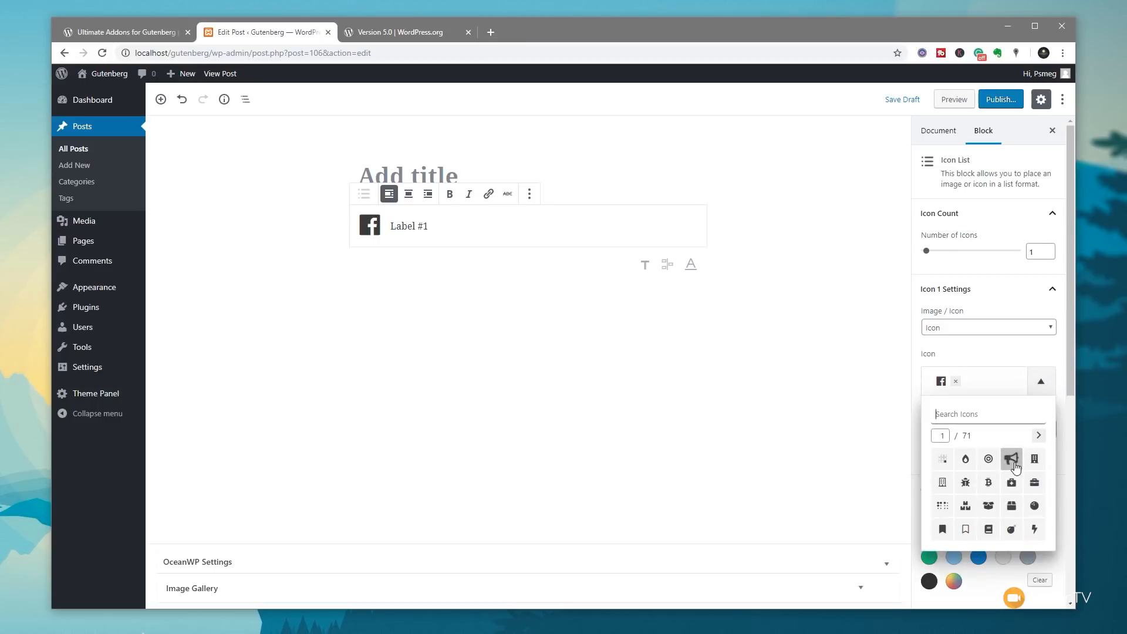
pyautogui.click(1014, 464)
pyautogui.click(1041, 381)
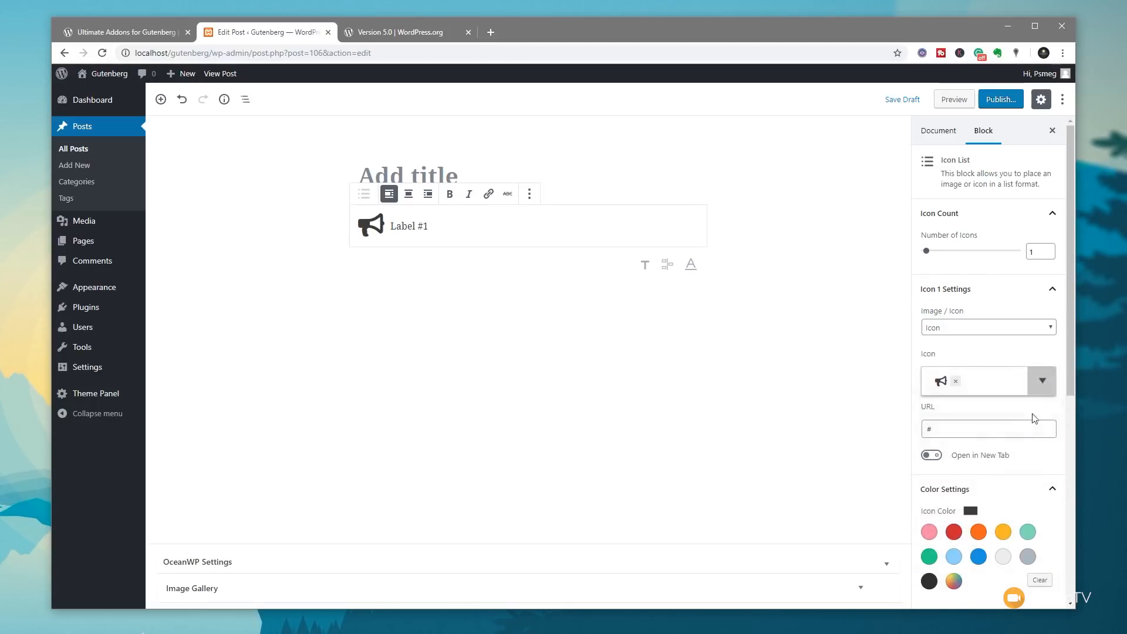
pyautogui.click(935, 455)
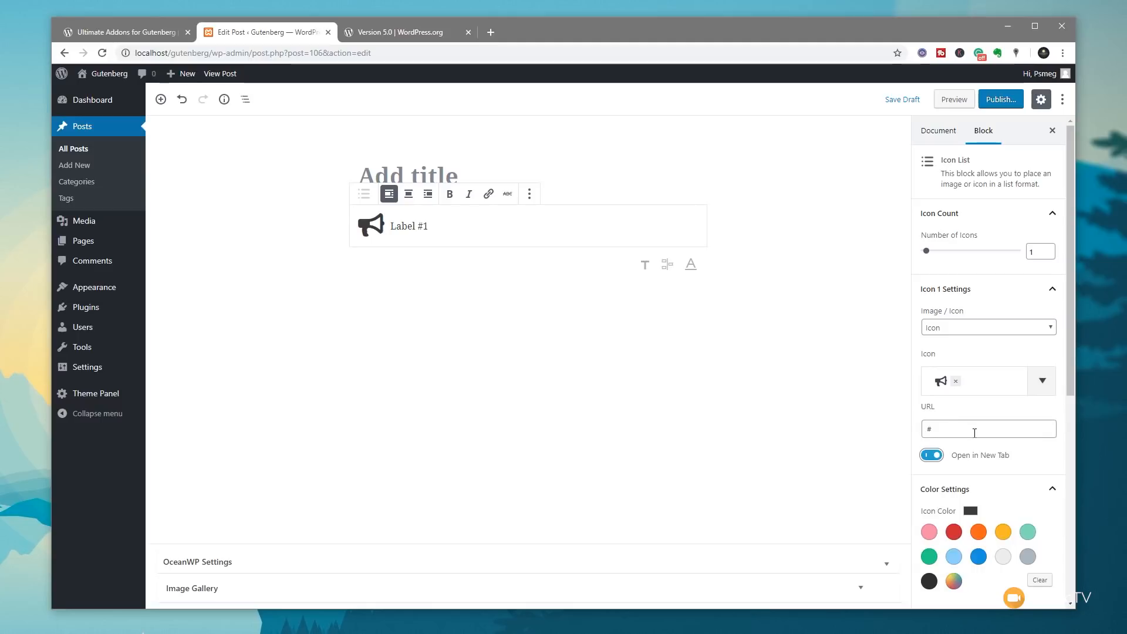
pyautogui.click(931, 455)
# Step: Set the list item's icon color to red, icon hover to yellow, label color to blue and label hover to mint green
pyautogui.scroll(-4, 1002, 470)
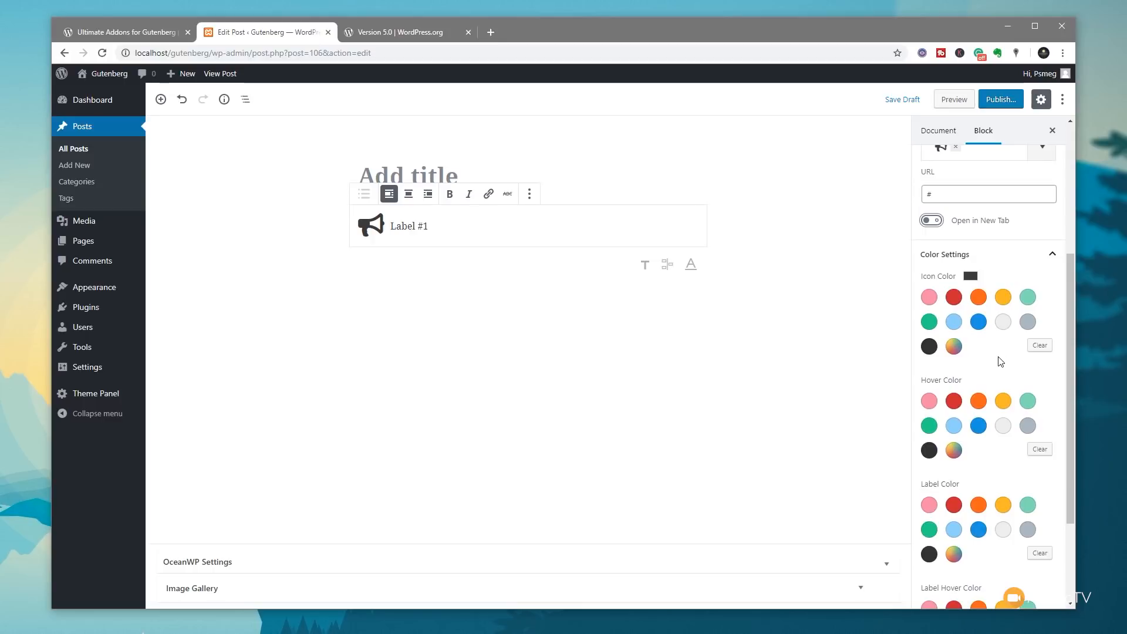
pyautogui.click(954, 297)
pyautogui.click(1002, 403)
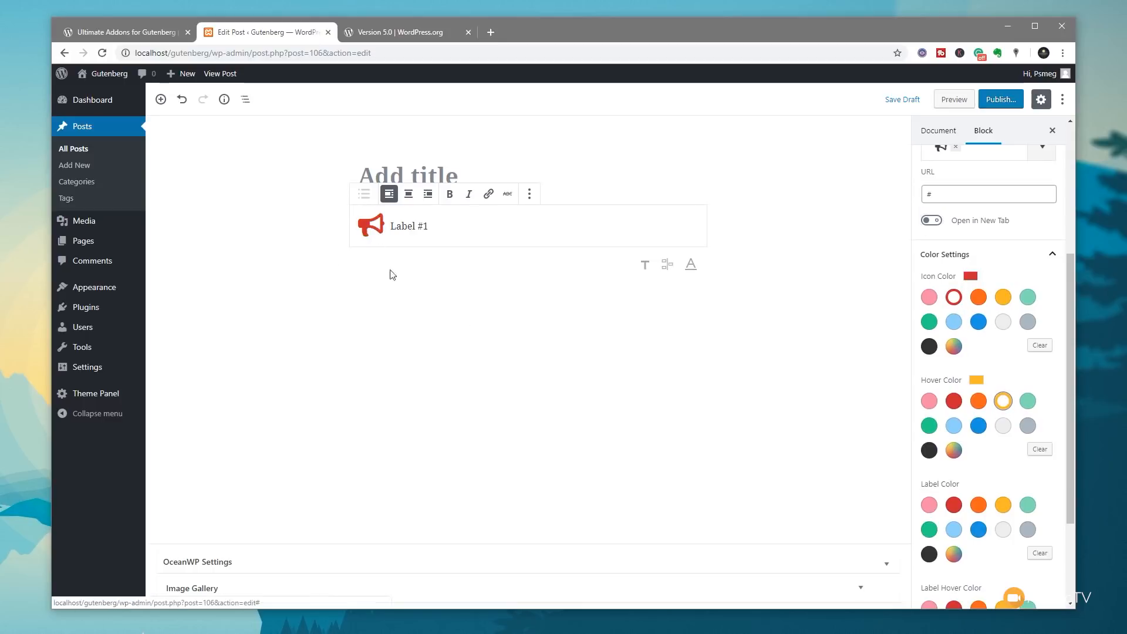
pyautogui.scroll(-2, 1008, 478)
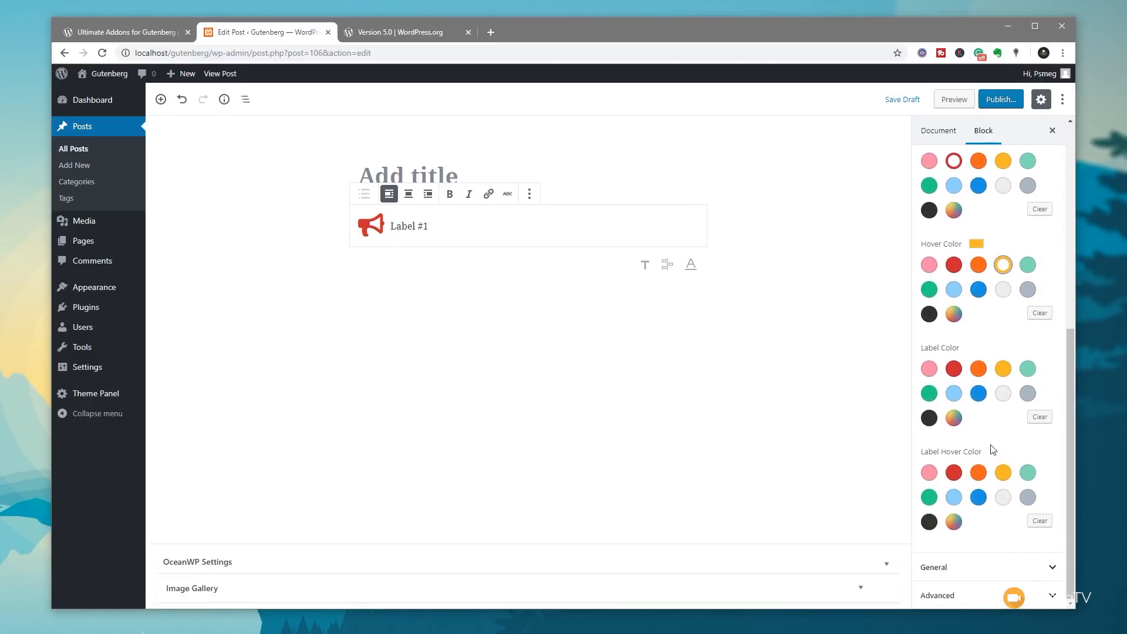
pyautogui.click(980, 397)
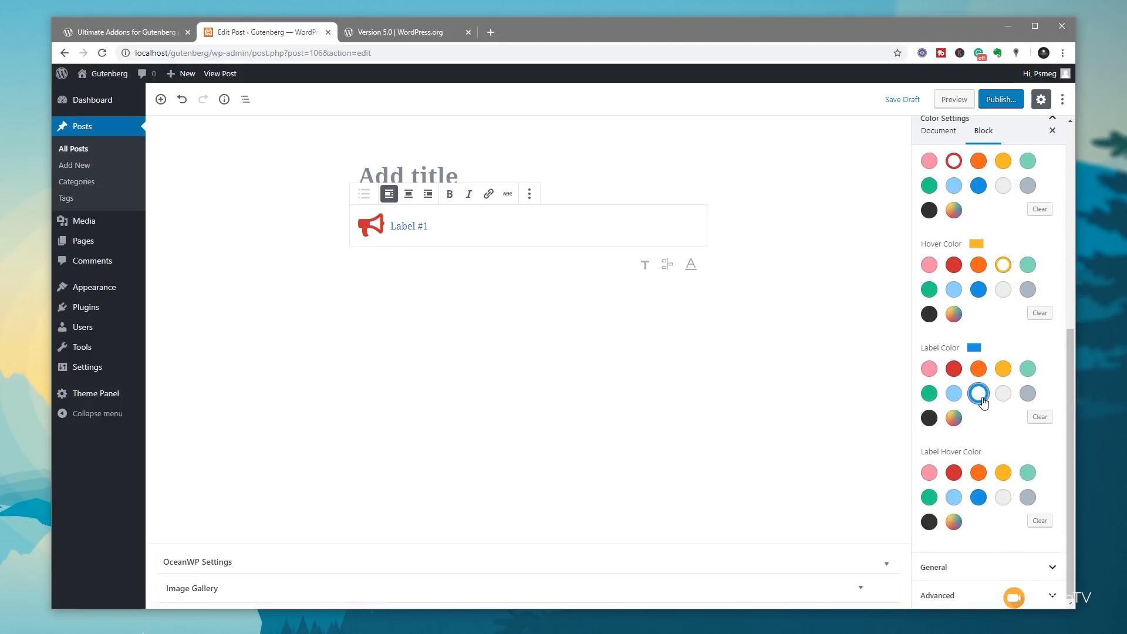
pyautogui.click(1028, 473)
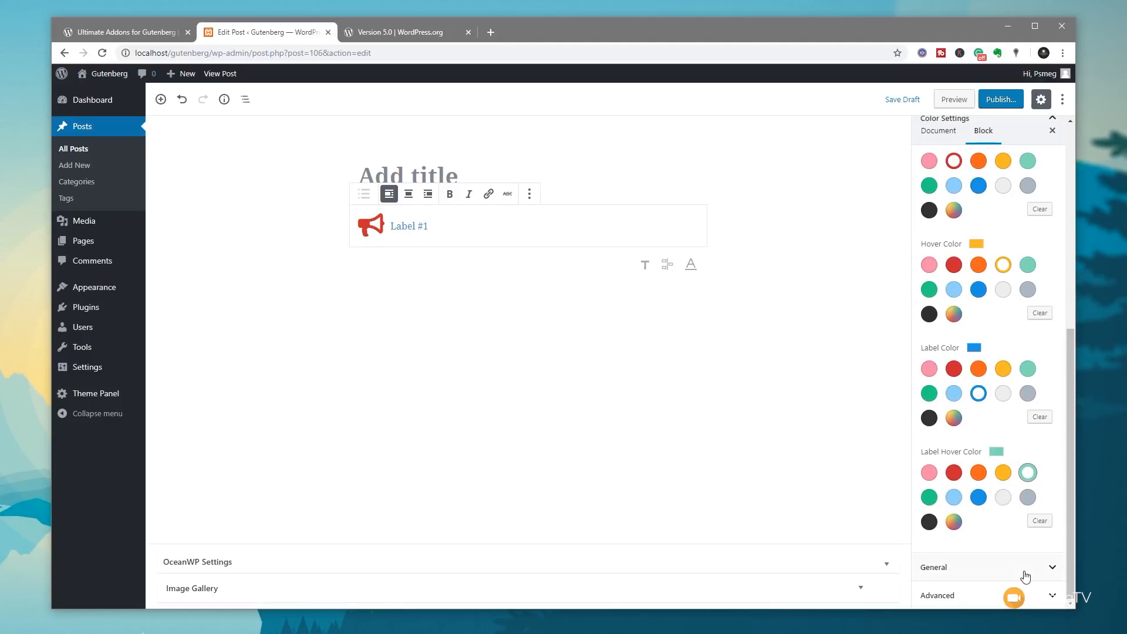
# Step: Try the Icon List's Horizontal layout with its stacking options and hidden labels, restoring the Vertical layout and the labels
pyautogui.click(998, 570)
pyautogui.scroll(-4, 999, 569)
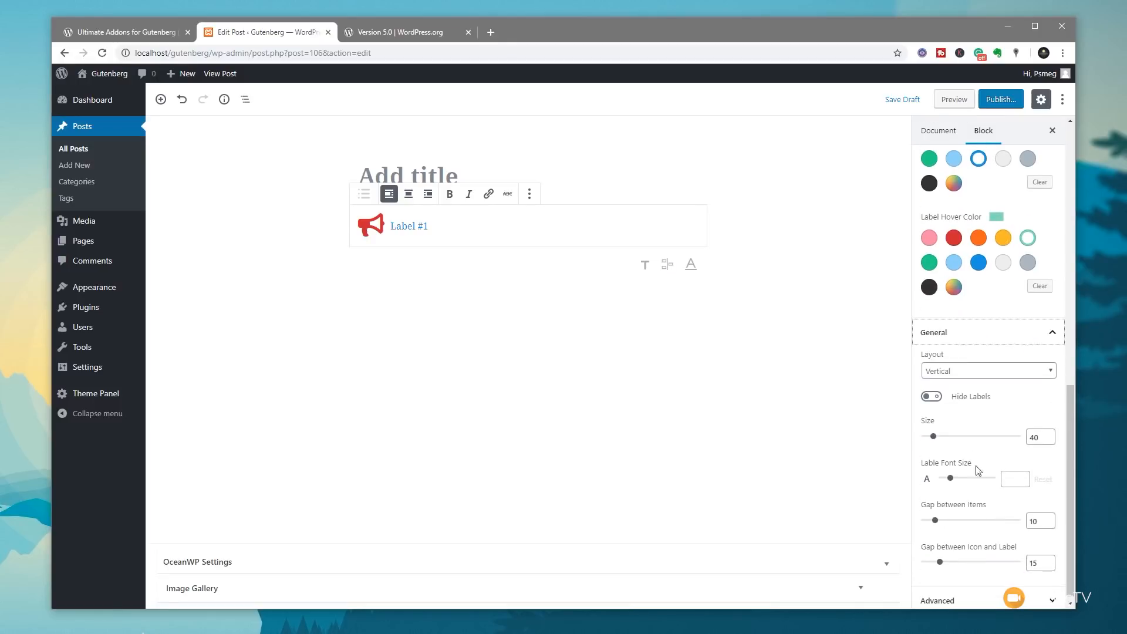
pyautogui.click(973, 371)
pyautogui.click(971, 385)
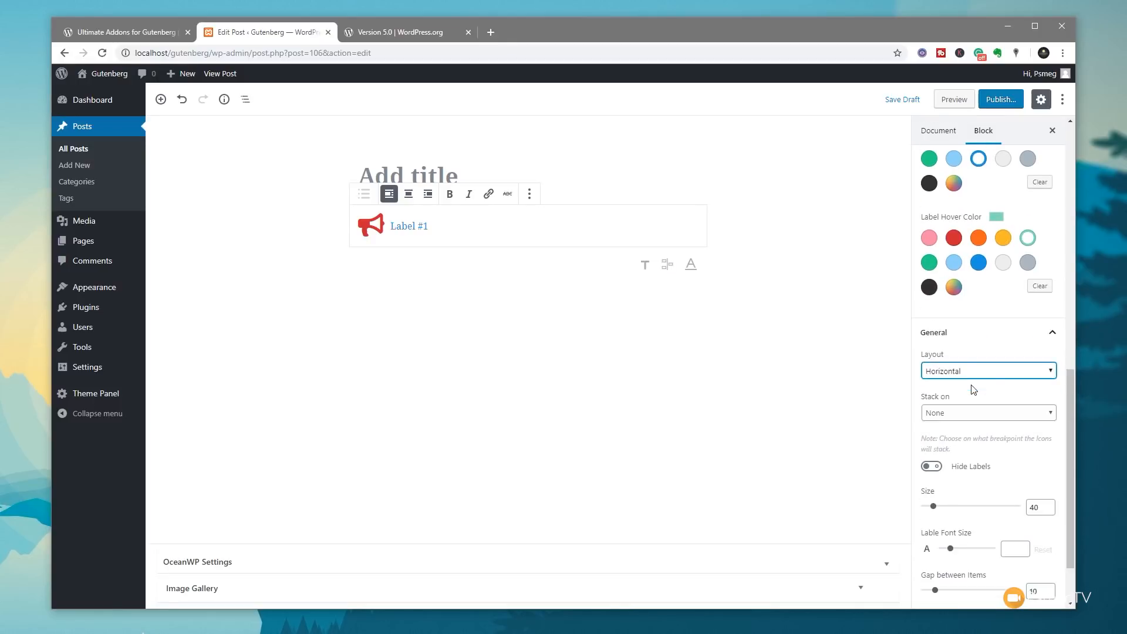
pyautogui.click(972, 416)
pyautogui.click(970, 415)
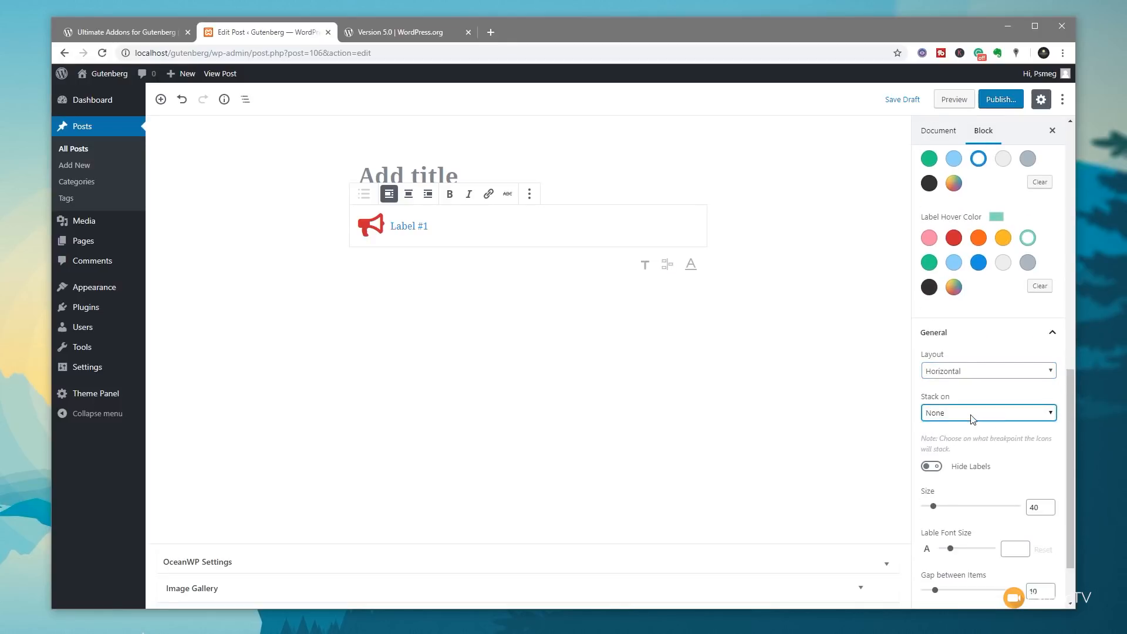
pyautogui.click(970, 420)
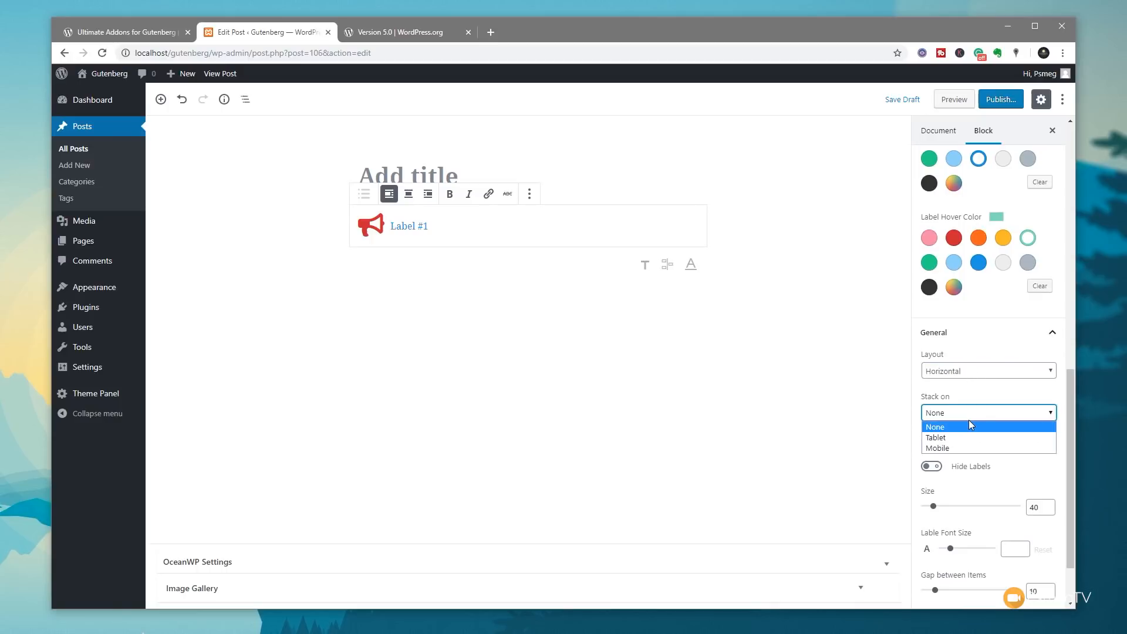
pyautogui.click(969, 420)
pyautogui.click(974, 372)
pyautogui.click(971, 394)
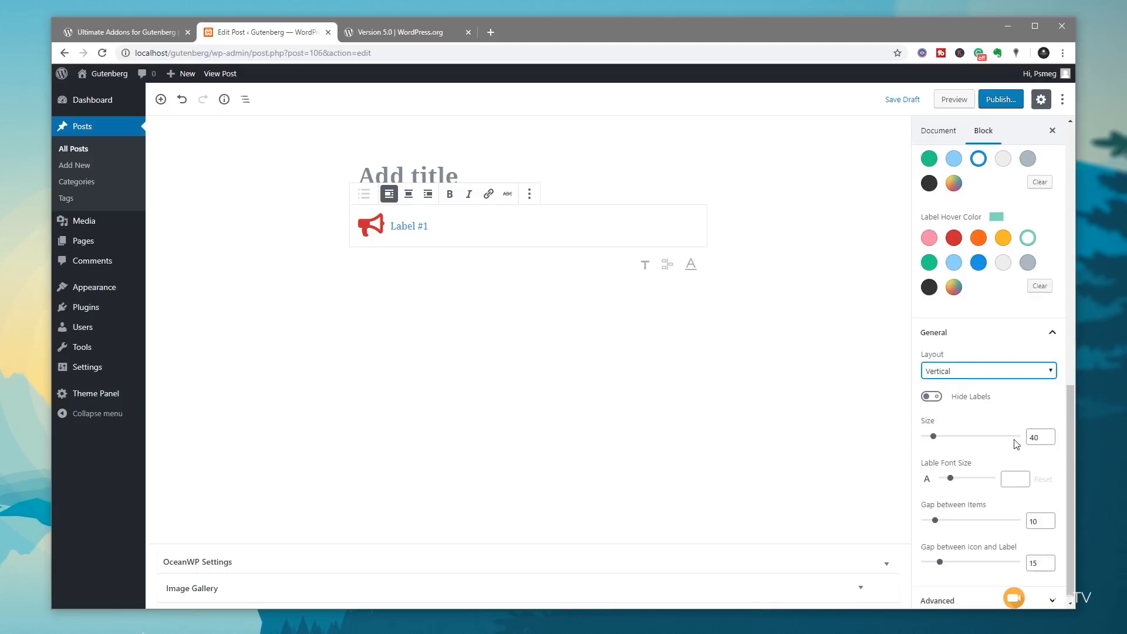
pyautogui.click(938, 400)
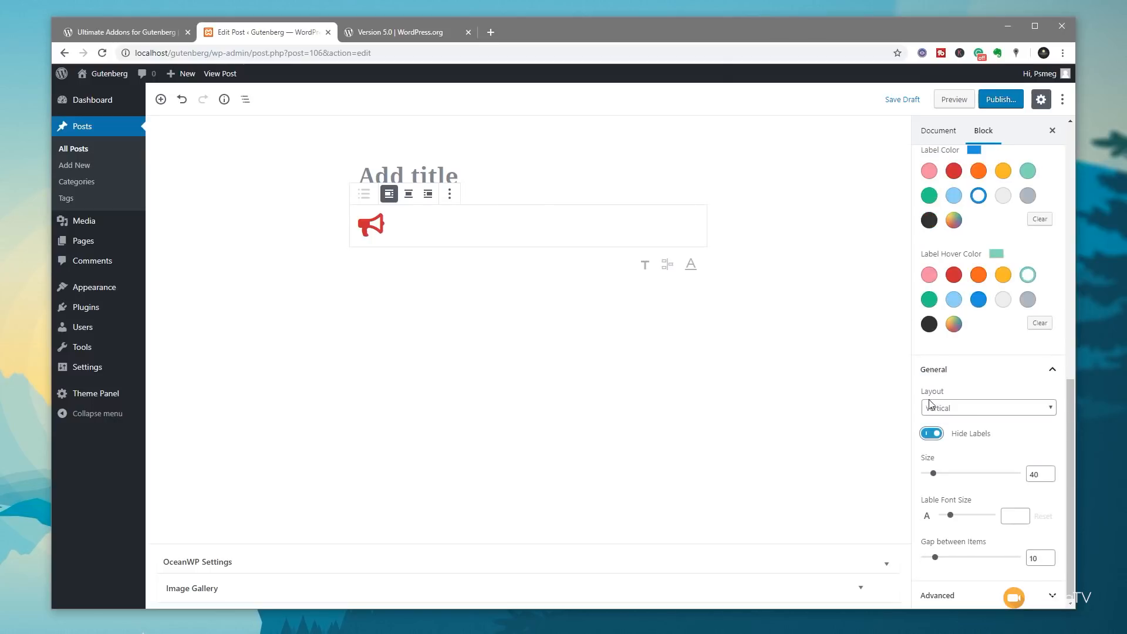
pyautogui.click(931, 434)
# Step: Set the Icon List's size to 148, label font size to 41, gap between items to 25 and icon-label gap to 57
pyautogui.moveTo(933, 436)
pyautogui.mouseDown()
pyautogui.moveTo(950, 438)
pyautogui.moveTo(937, 437)
pyautogui.mouseUp()
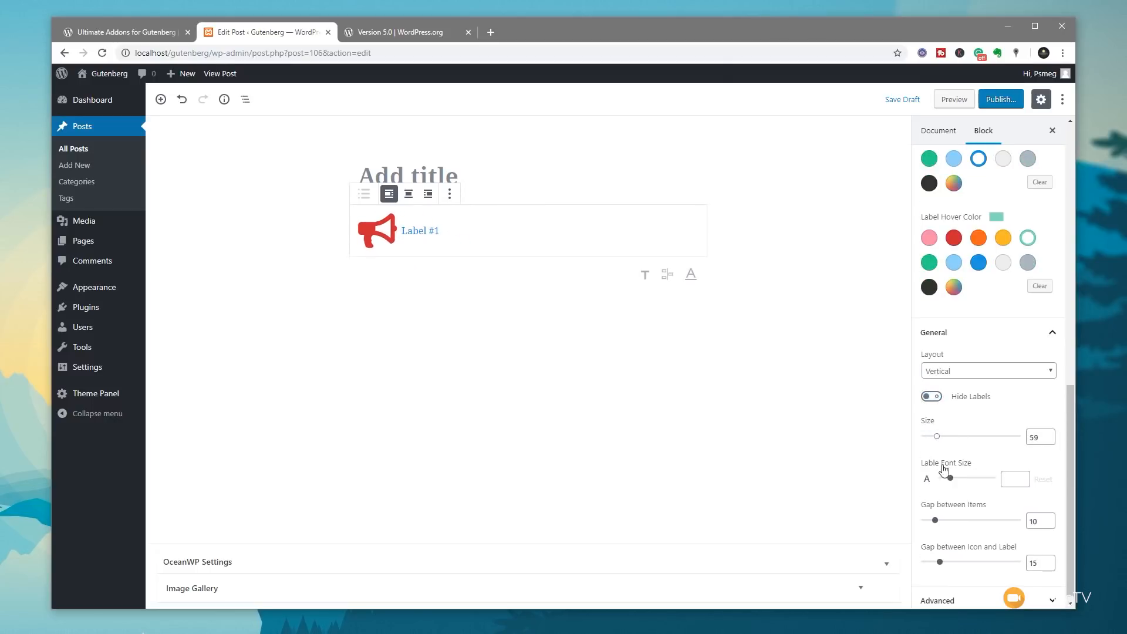
pyautogui.moveTo(951, 477); pyautogui.dragTo(963, 479)
pyautogui.moveTo(938, 437); pyautogui.dragTo(954, 446)
pyautogui.moveTo(935, 521); pyautogui.dragTo(948, 520)
pyautogui.moveTo(940, 562); pyautogui.dragTo(978, 562)
pyautogui.scroll(-1, 974, 557)
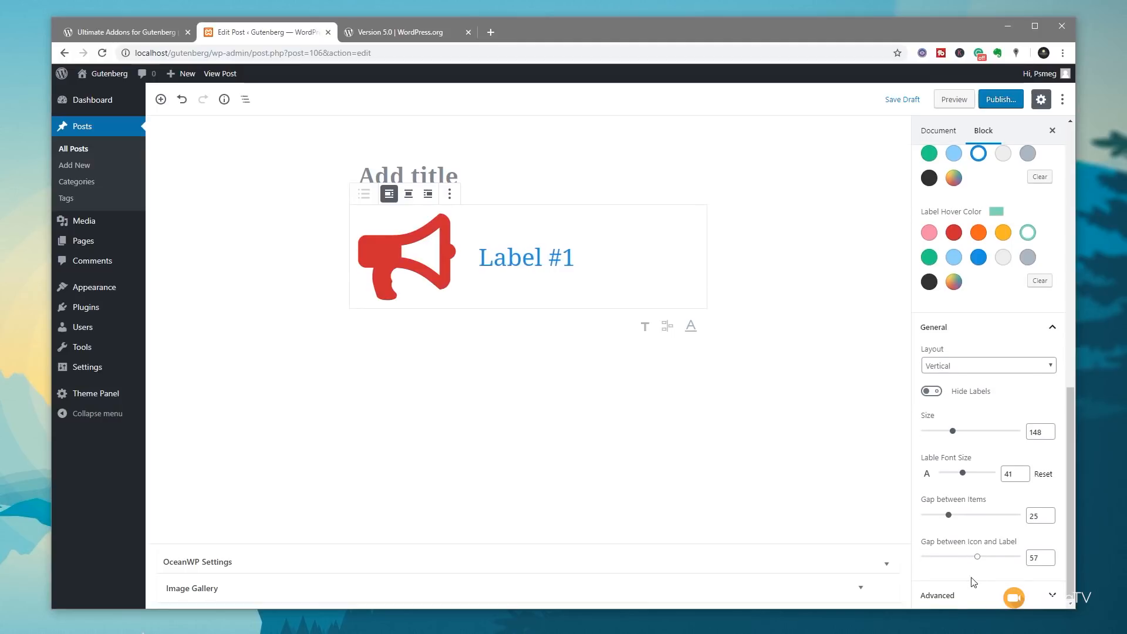
# Step: Switch to the Ultimate Addons for Gutenberg plugin page on WordPress.org
pyautogui.click(155, 33)
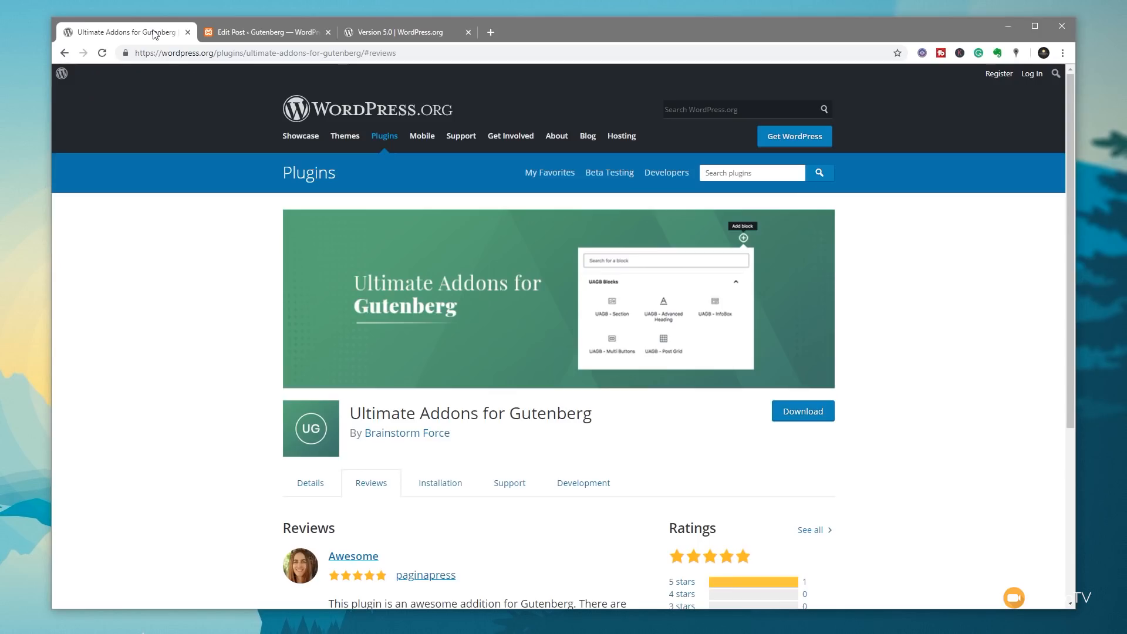